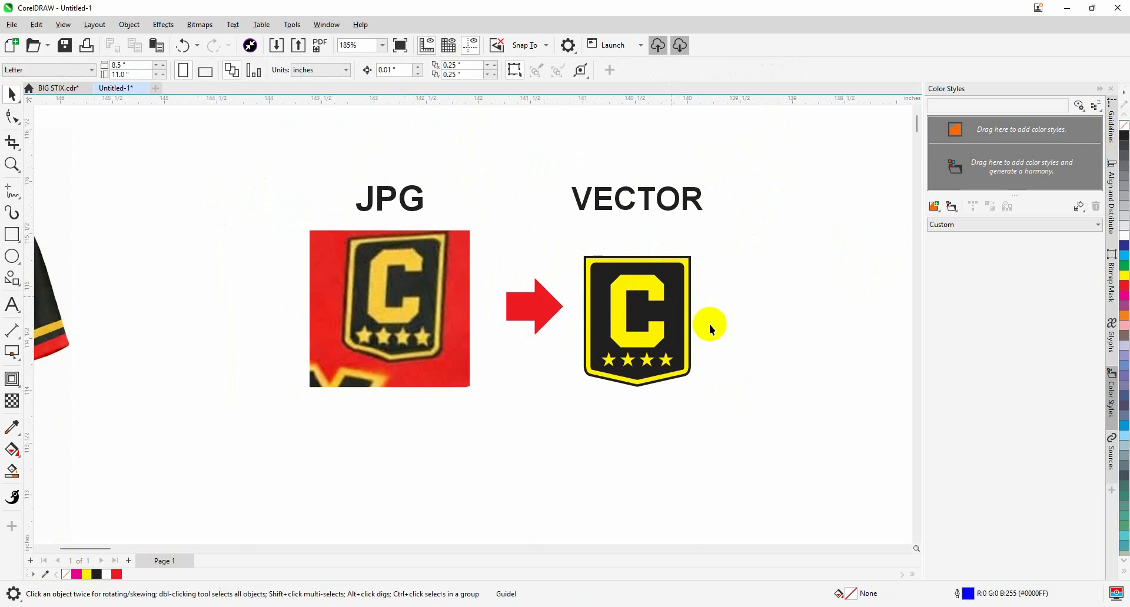
Draw a rectangle over the badge's right half, from its top-right corner to the bottom tip, about 0.493 by 1.213 in
scroll(709, 324, "down", 1)
key("z")
left_click_drag(429, 218, 768, 386)
key("space")
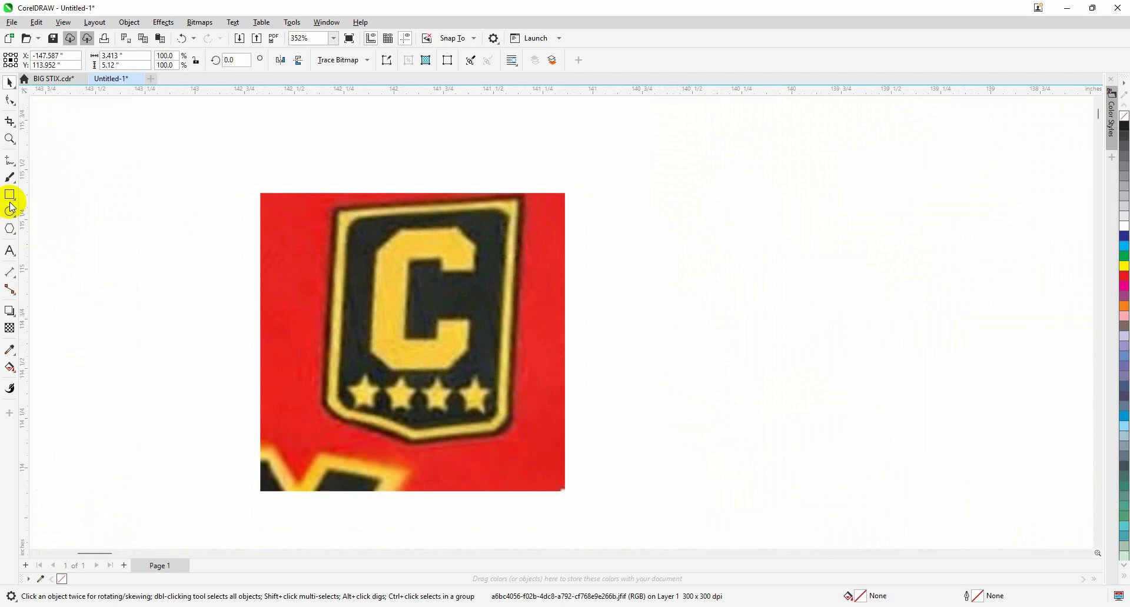
left_click(10, 199)
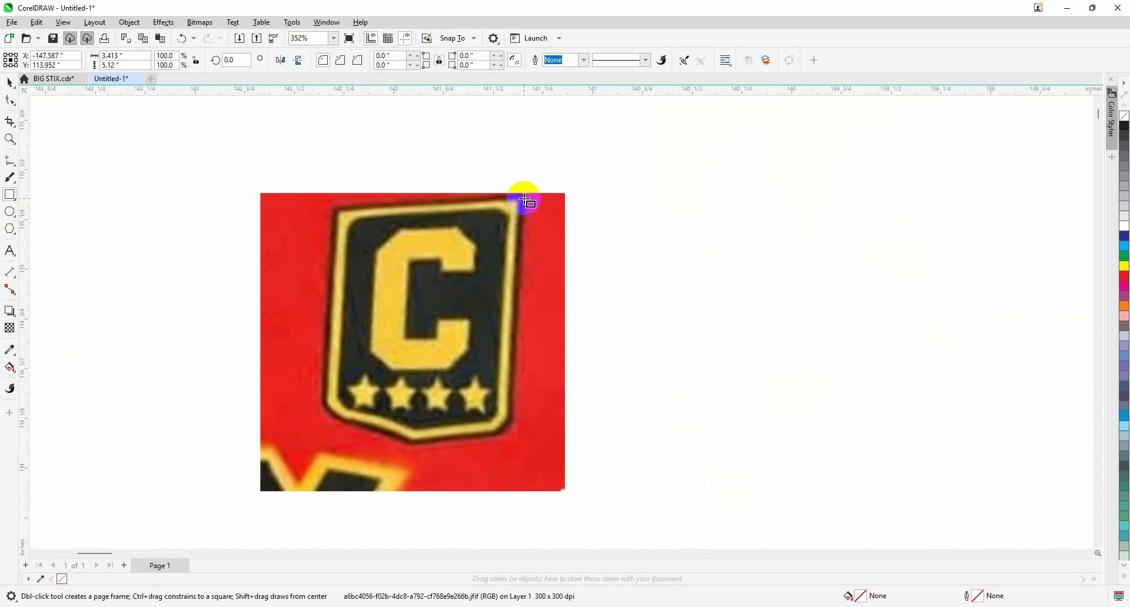
left_click_drag(523, 200, 326, 346)
left_click_drag(424, 350, 413, 447)
left_click_drag(326, 320, 423, 320)
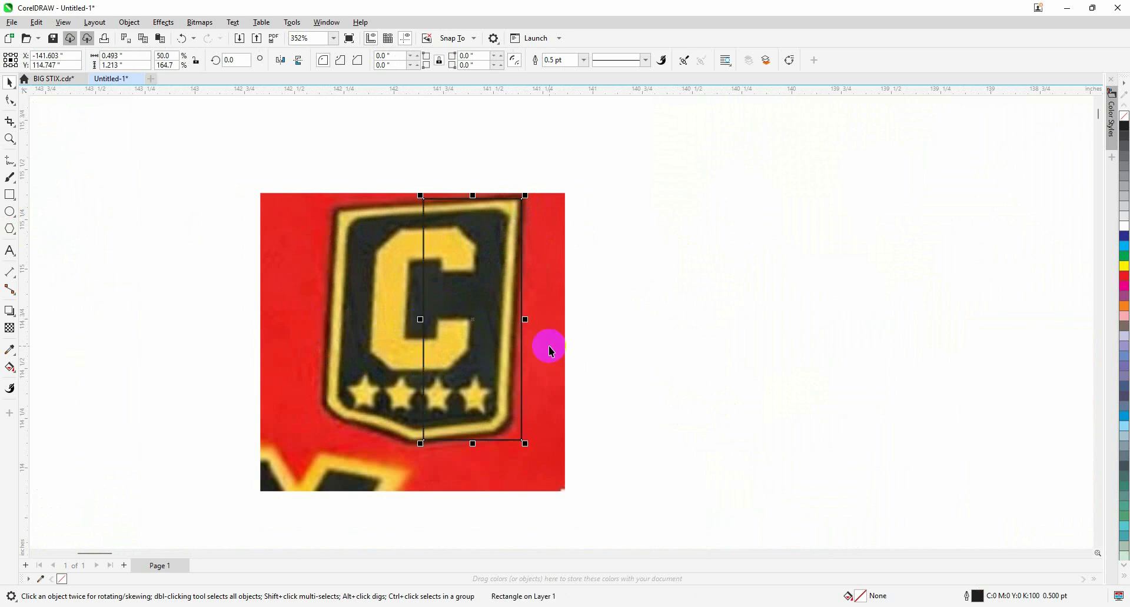
Convert the rectangle to curves and raise its lower-right node so the bottom edge slopes like the badge
key("s")
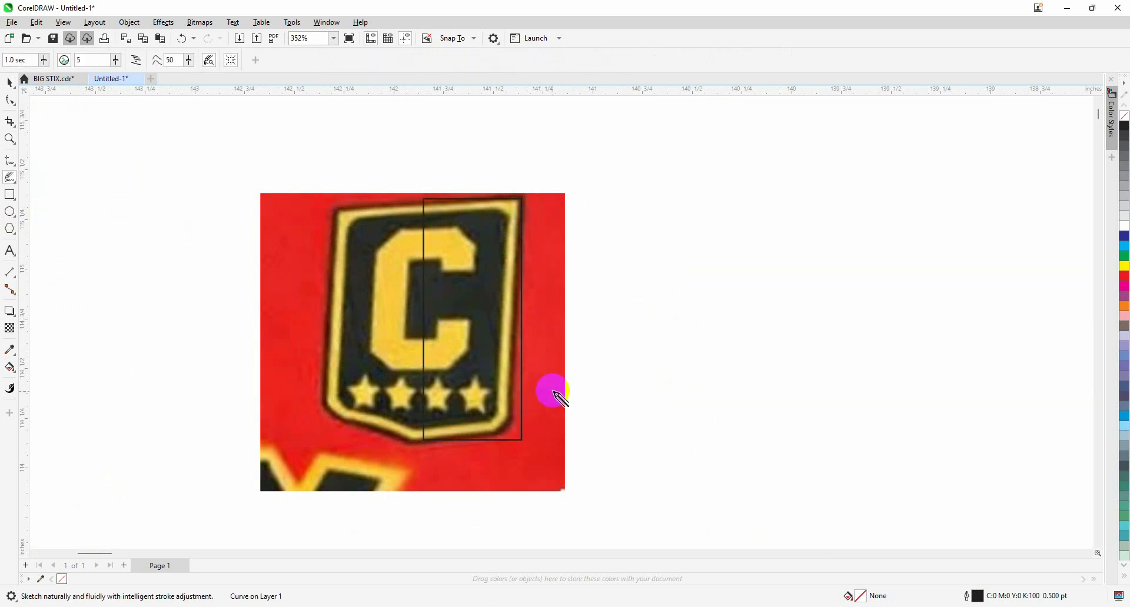
scroll(549, 422, "up", 1)
left_click(9, 100)
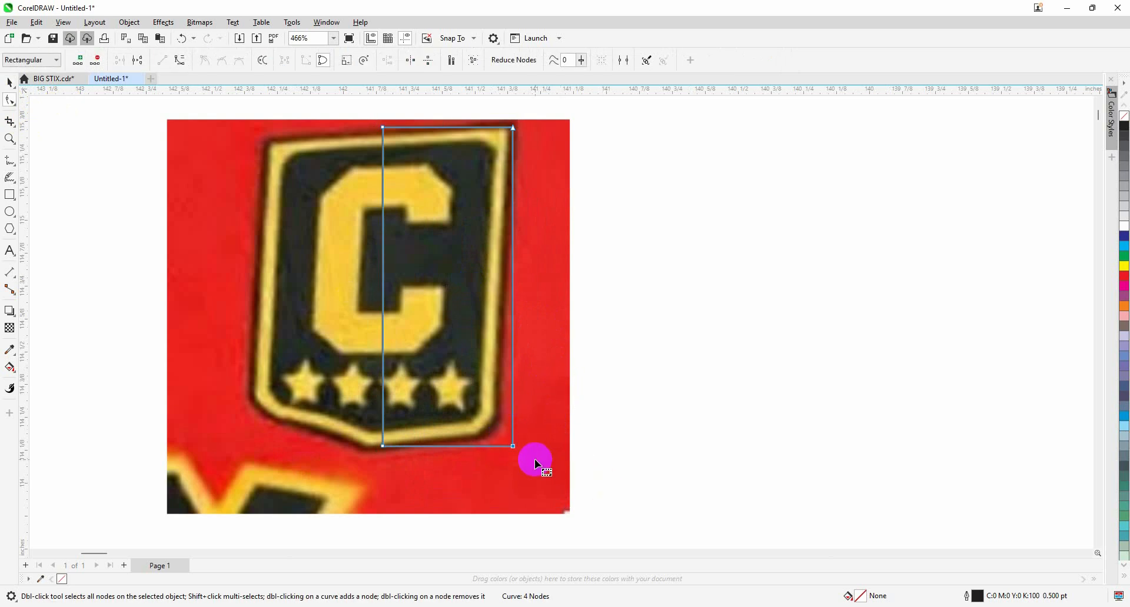
left_click_drag(514, 448, 524, 431)
scroll(523, 430, "down", 1)
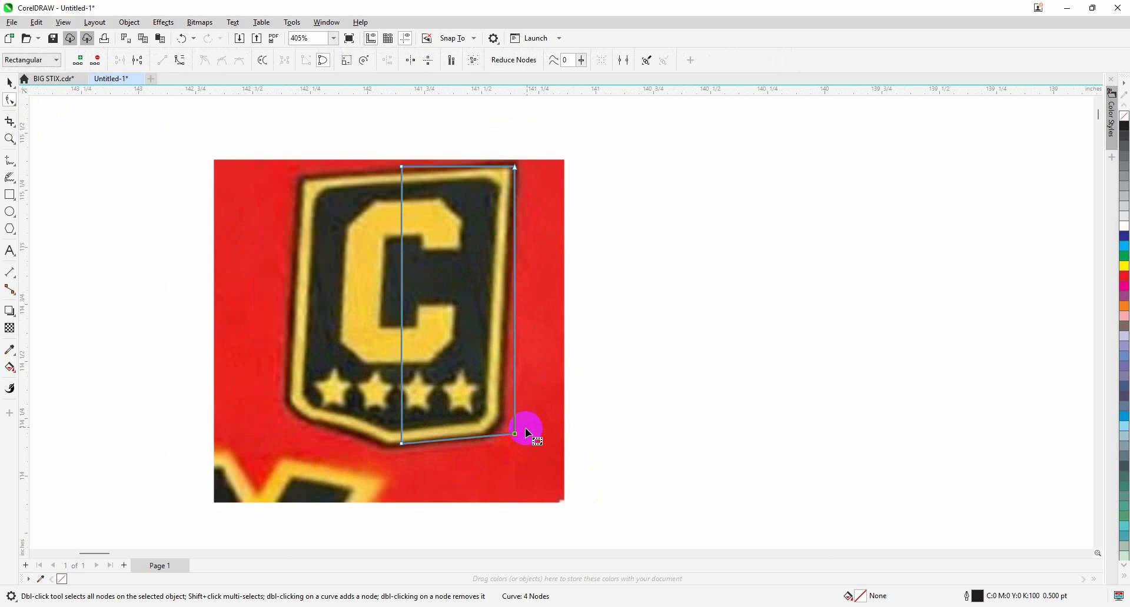
key("space")
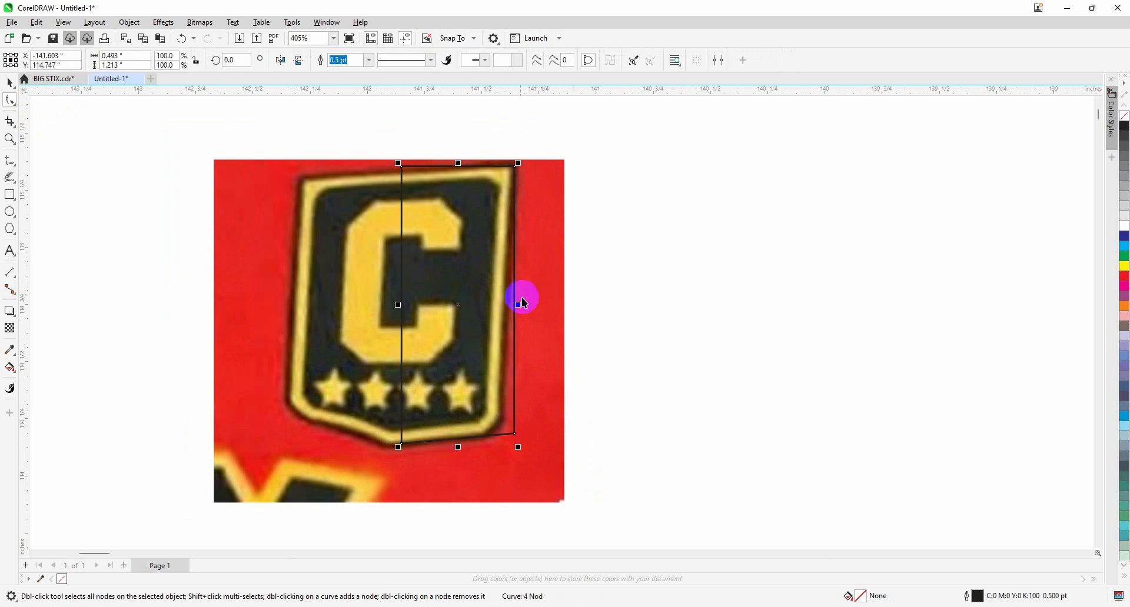
Switch from the current workspace to the one with larger tool icons and the Color Styles docker open
scroll(468, 413, "up", 1)
key("s")
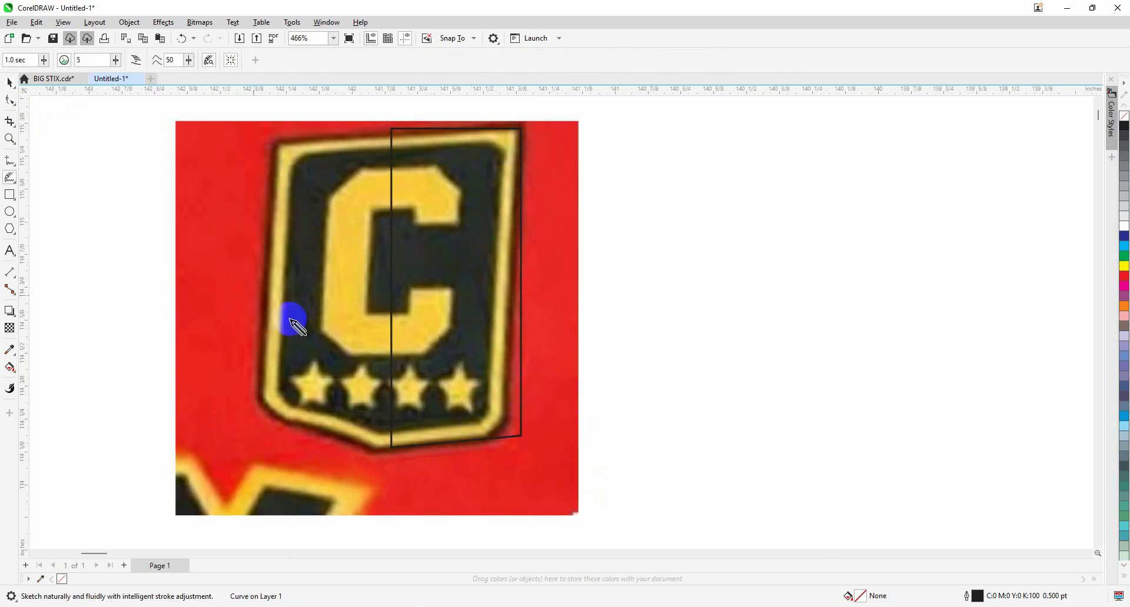
key("space")
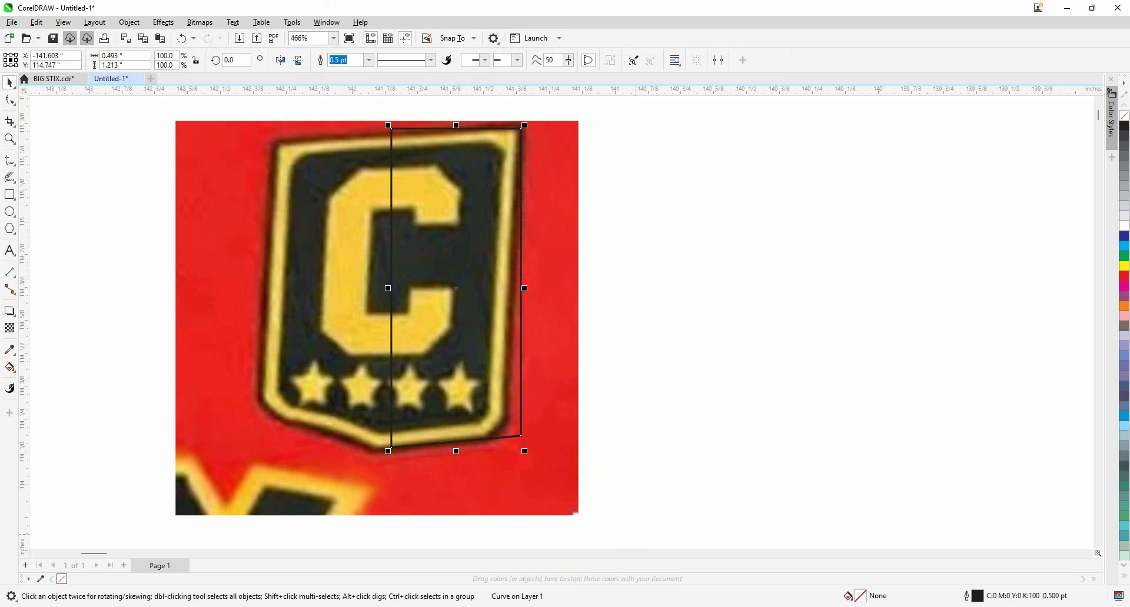
left_click(326, 22)
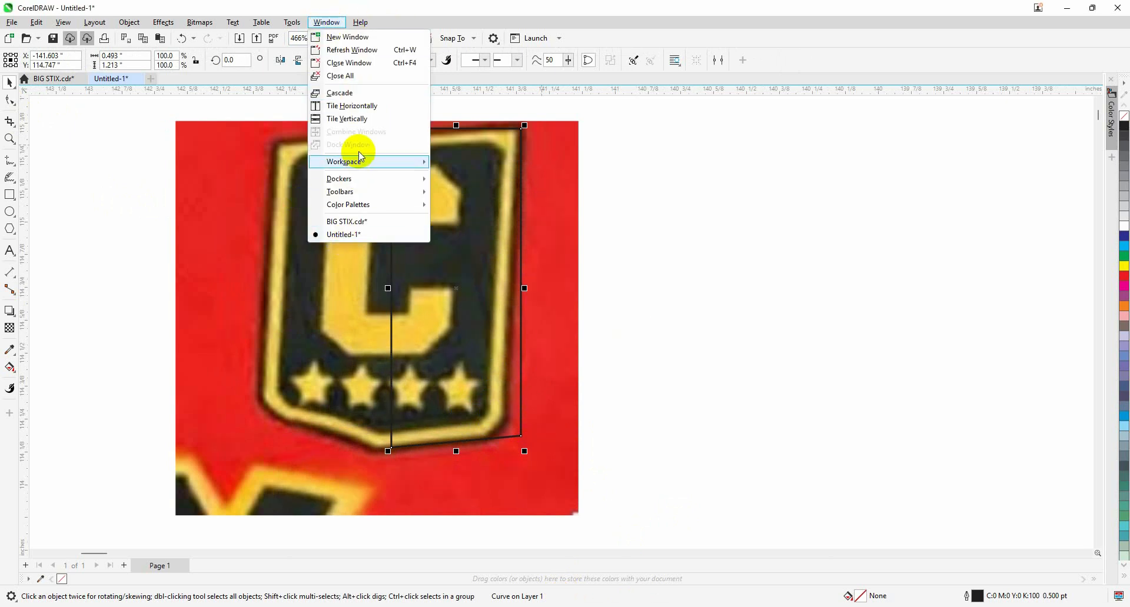
mouse_move(424, 161)
left_click(473, 231)
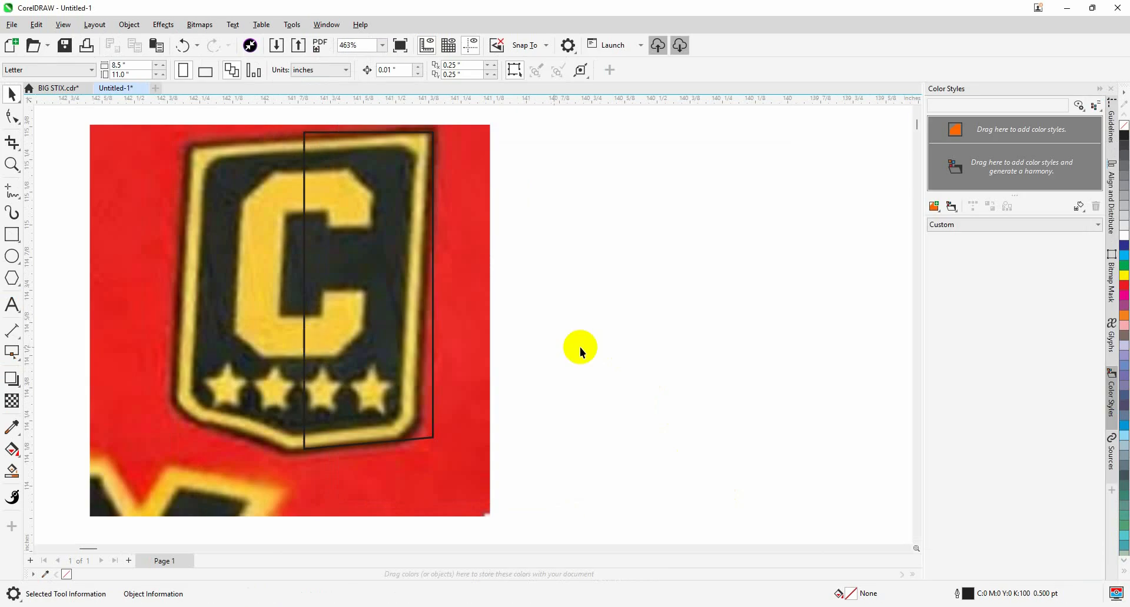
Try raising the half outline's lower-right node further to steepen the bottom edge
scroll(356, 344, "up", 2)
key("F10")
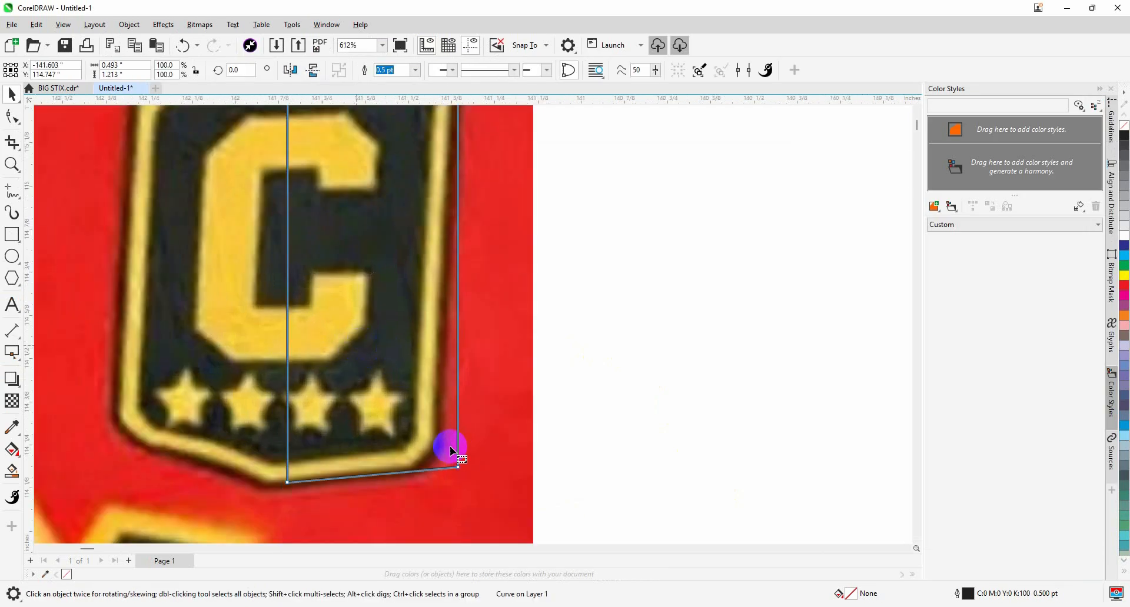
left_click(457, 469)
left_click_drag(457, 469, 460, 447)
scroll(554, 452, "down", 1)
key("space")
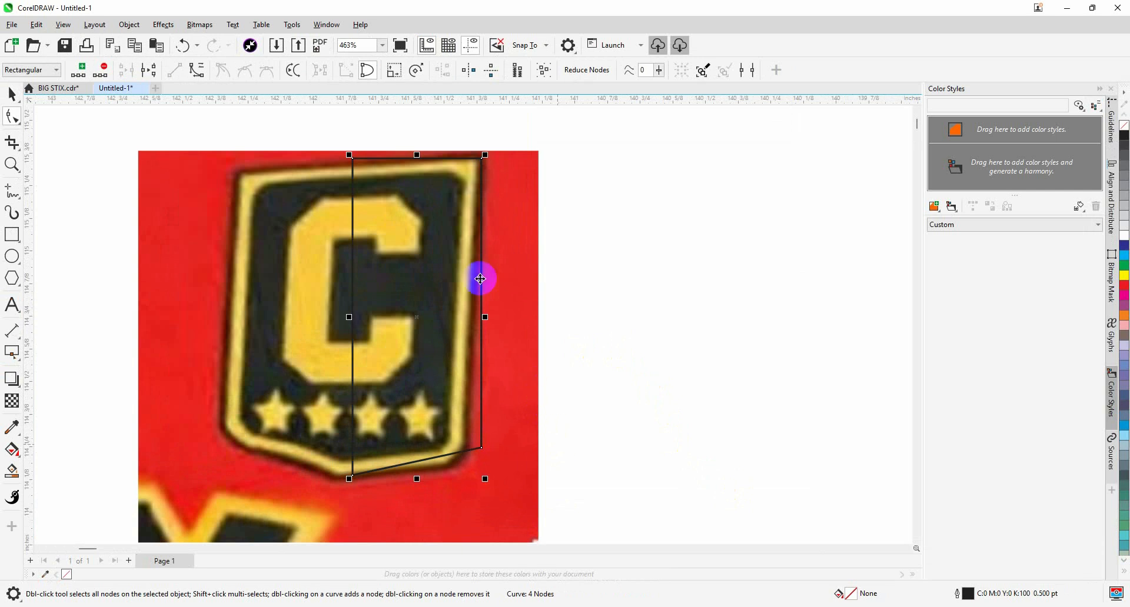
left_click_drag(478, 319, 492, 354)
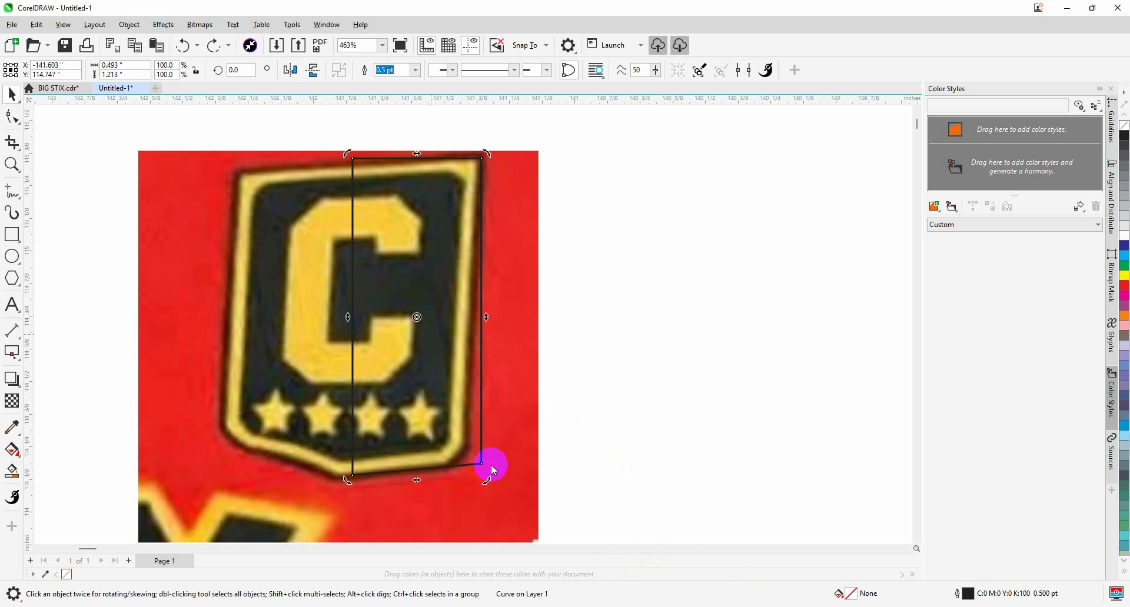
Move the half outline's lower-right node up slightly so the bottom edge slopes a little more
key("F10")
scroll(483, 468, "up", 1)
scroll(478, 462, "up", 1)
left_click_drag(481, 464, 483, 458)
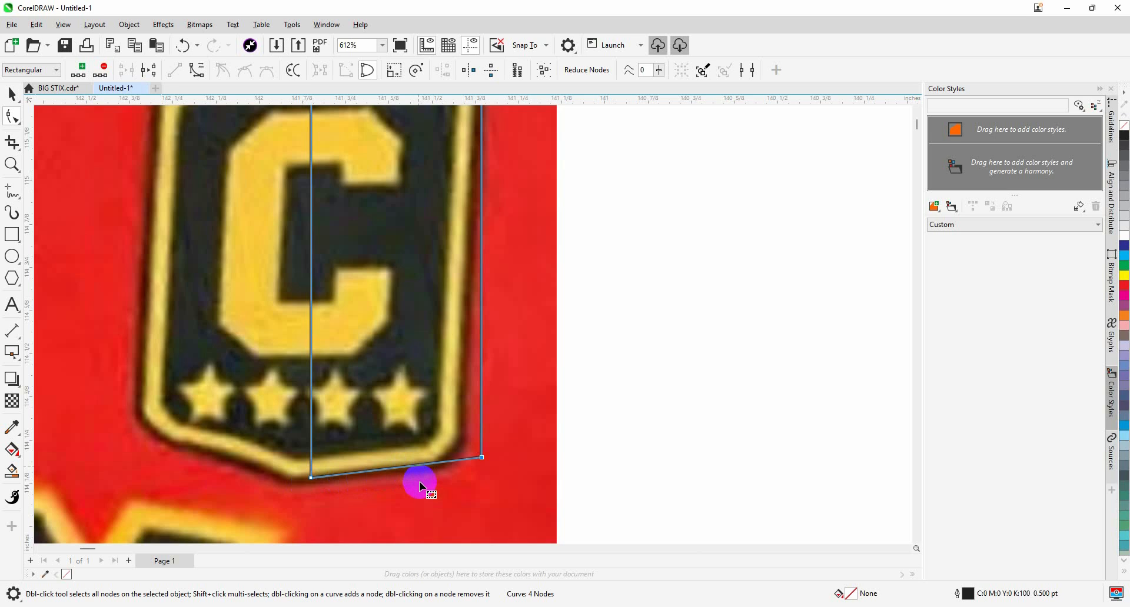
scroll(419, 481, "down", 2)
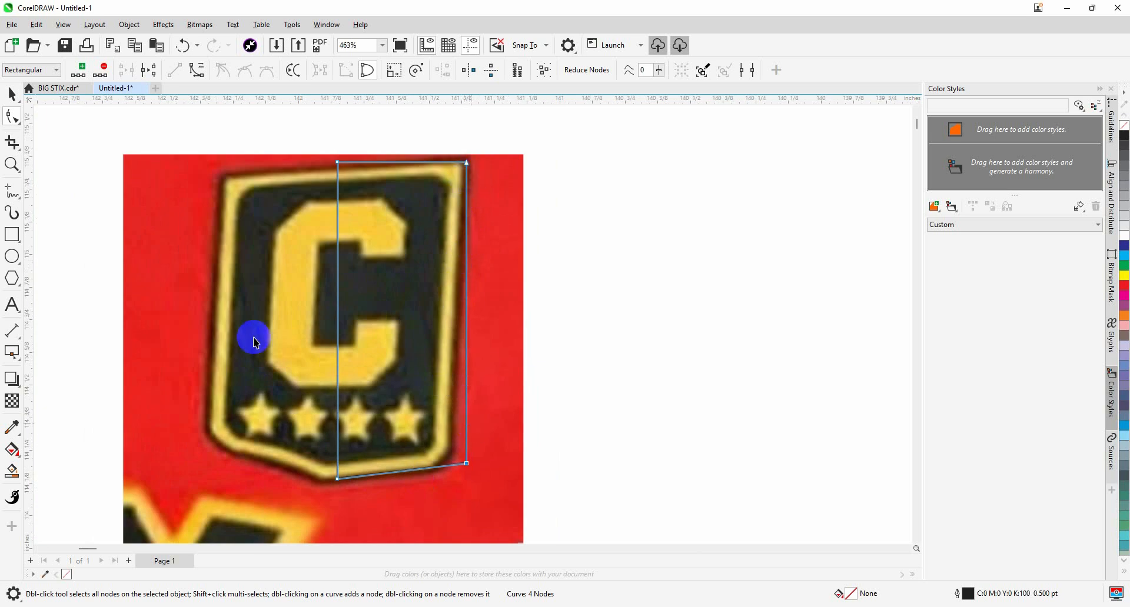
Place a vertical guideline along the half outline's right edge and a horizontal one along its top edge
key("space")
left_click_drag(467, 260, 466, 259)
left_click_drag(436, 101, 441, 163)
scroll(588, 265, "down", 1)
Try to mirror a copy of the half outline onto the badge's left half
left_click(468, 271)
scroll(471, 274, "up", 1)
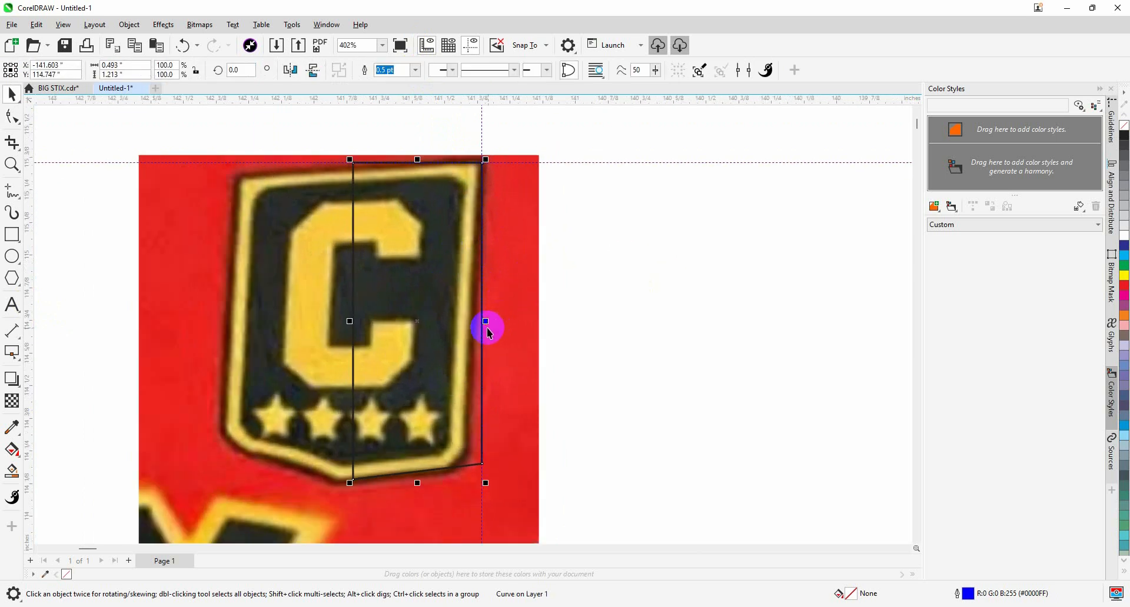
left_click_drag(487, 321, 294, 313)
right_click(293, 313)
key("ctrl+z")
Raise the half outline's lower-right node along the vertical guideline to give the bottom edge a steeper slope
double_click(467, 440)
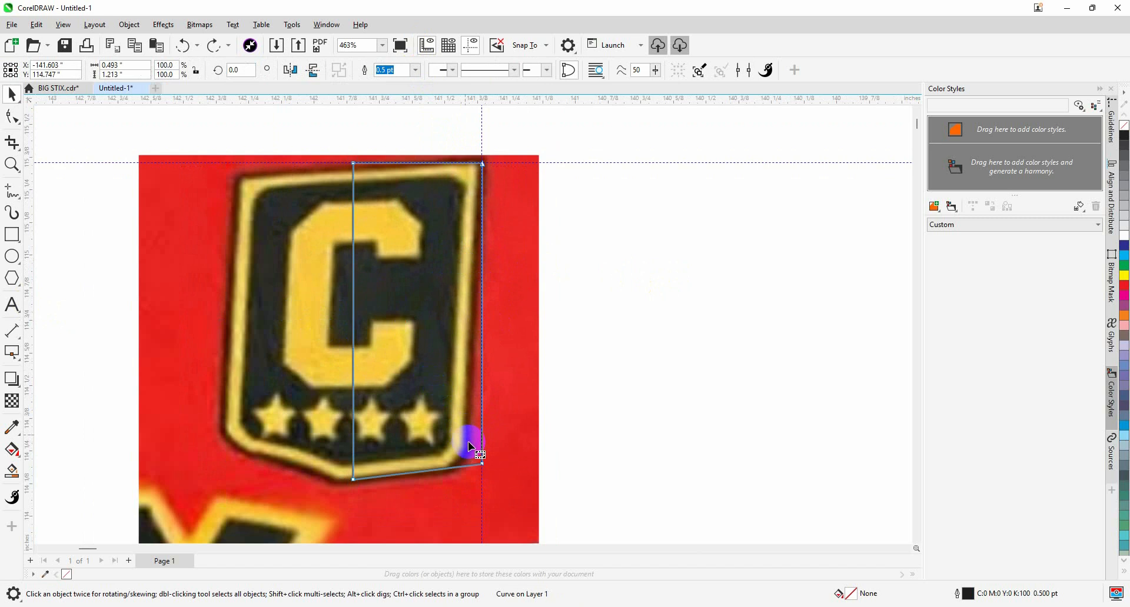
scroll(483, 462, "up", 1)
left_click_drag(482, 462, 571, 478)
key("space")
scroll(581, 453, "down", 1)
scroll(673, 439, "down", 1)
scroll(501, 394, "up", 1)
Add a node on each side of the half outline's lower-right corner and delete the corner node
key("space")
scroll(517, 464, "up", 2)
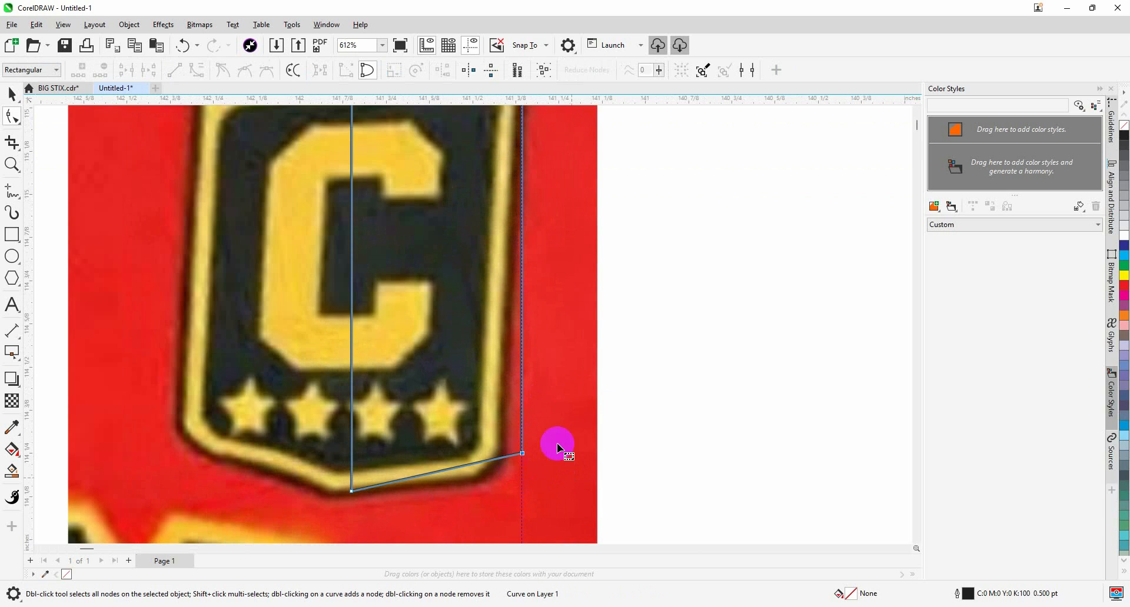
scroll(517, 454, "up", 2)
scroll(517, 457, "up", 4)
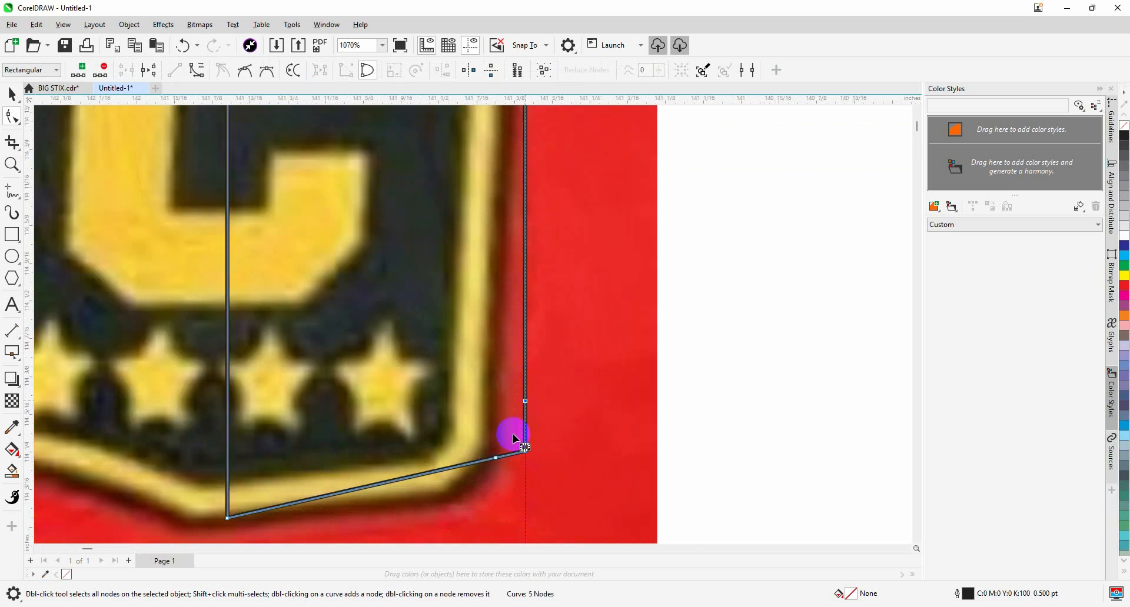
key("Delete")
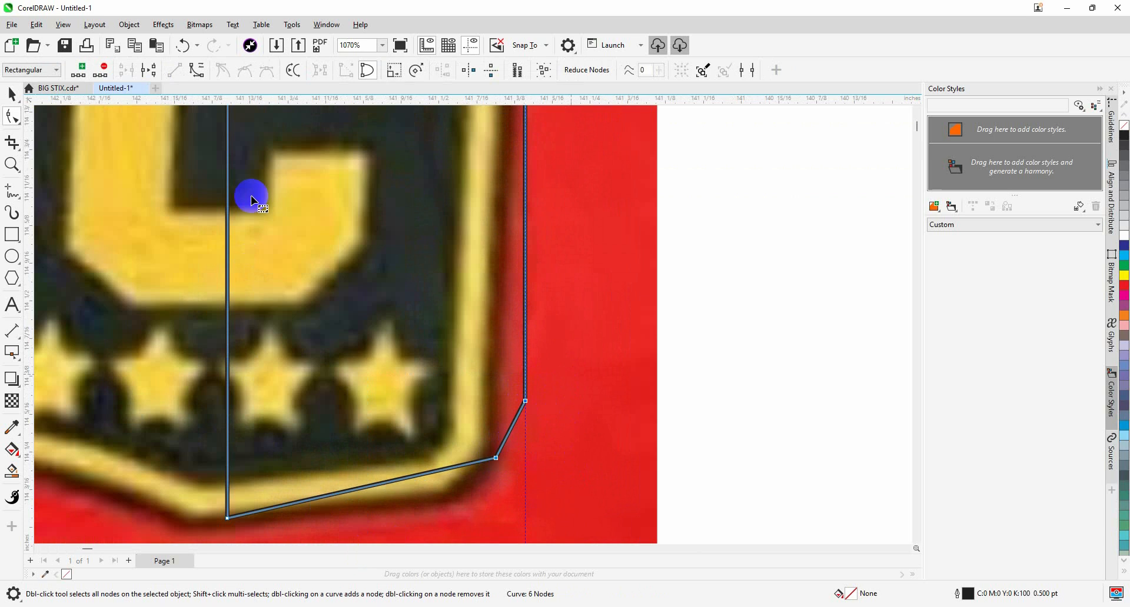
Bend the cut lower-right corner segment outward and adjust its curve handles into a smooth rounded corner
scroll(518, 436, "up", 1)
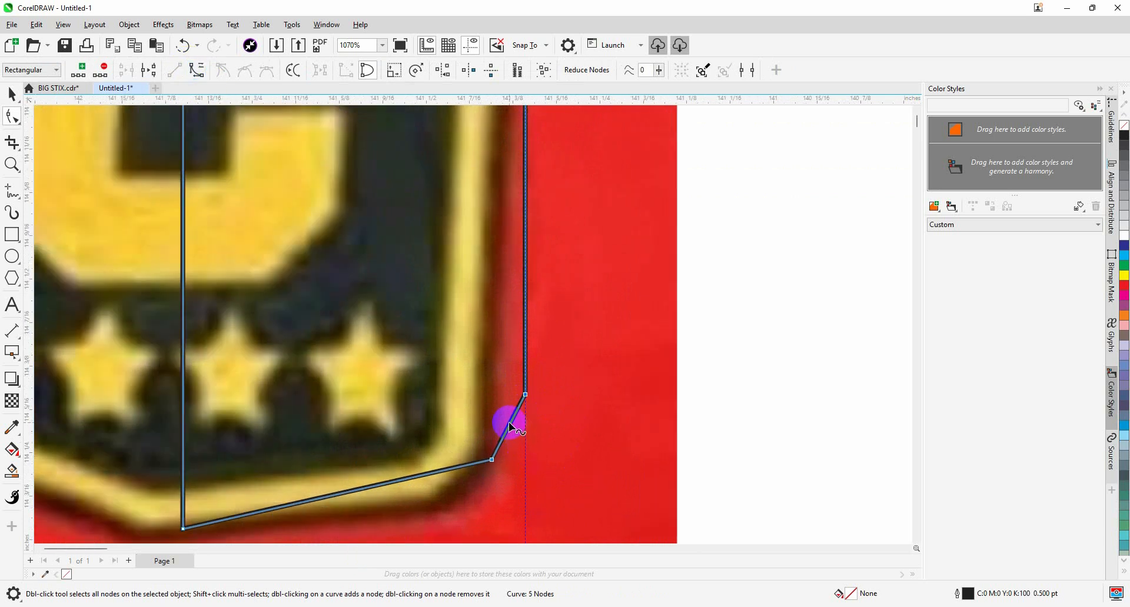
left_click_drag(509, 424, 515, 431)
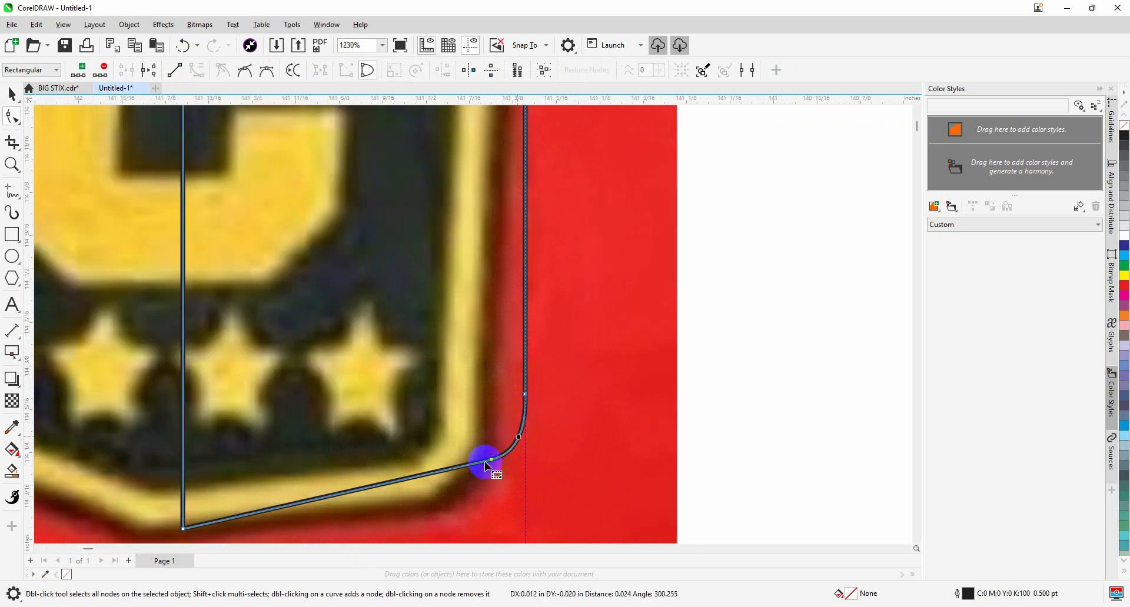
scroll(510, 462, "up", 2)
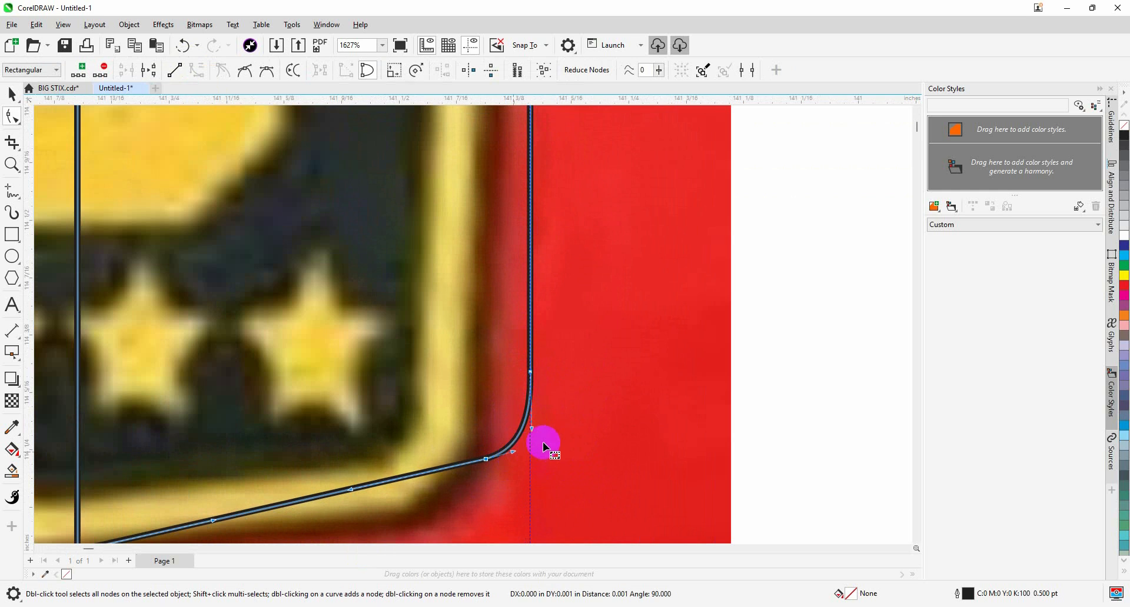
mouse_move(534, 431)
left_mouse_down()
mouse_move(513, 449)
mouse_move(526, 449)
left_mouse_up()
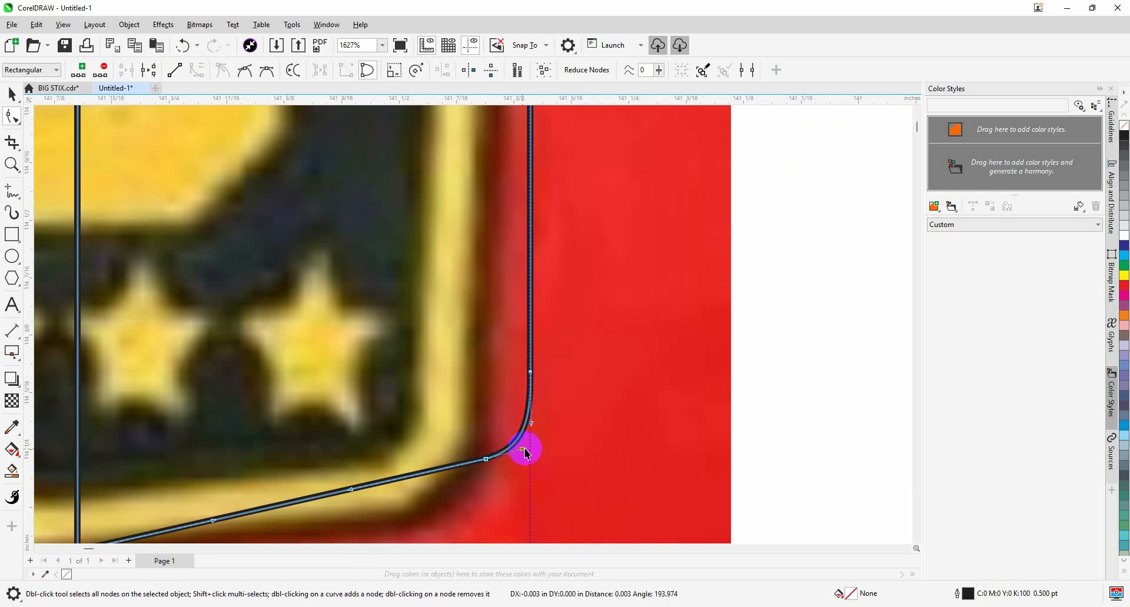
Mirror a copy of the half outline horizontally onto the badge's left half
scroll(521, 449, "down", 10)
key("space")
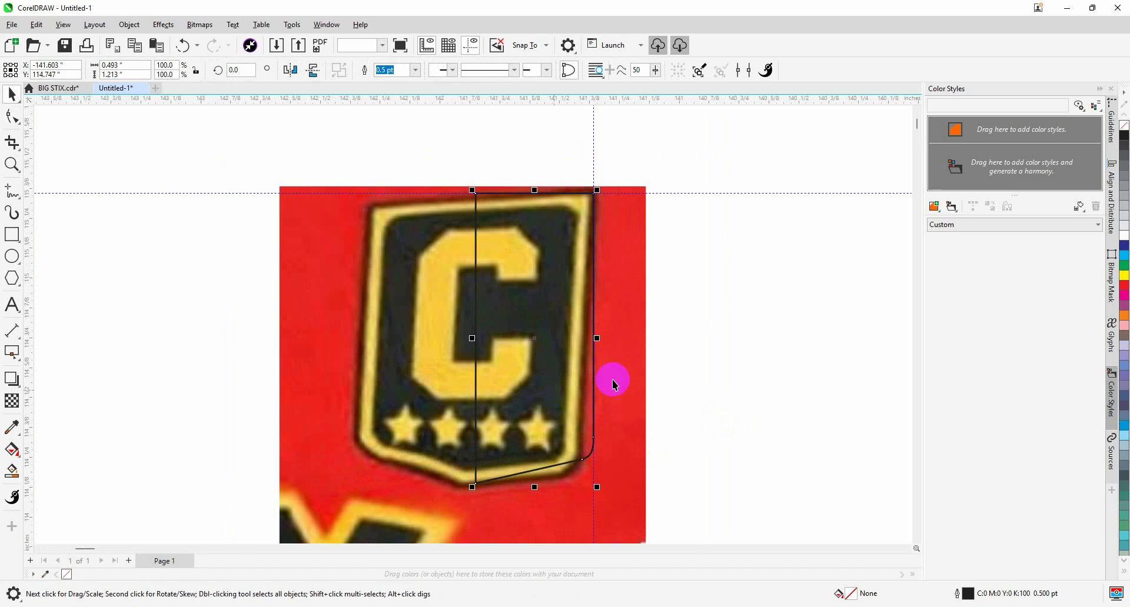
left_click_drag(598, 339, 417, 343)
right_click(417, 343)
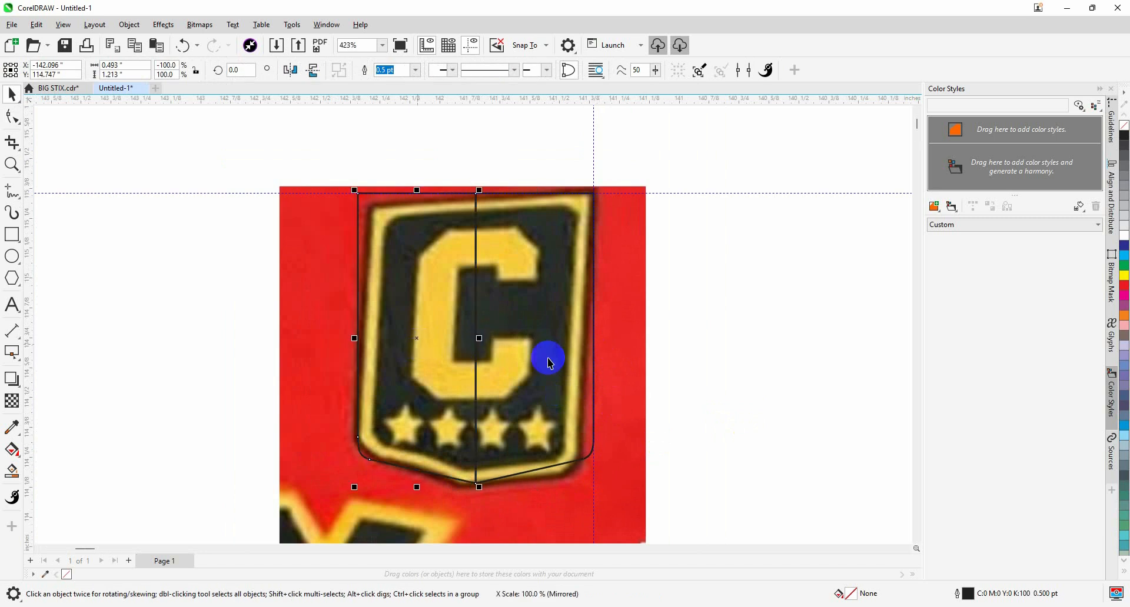
Weld the two halves into one shield outline and move it to the right of the photo
left_click(511, 322, "shift")
scroll(509, 323, "down", 1)
left_click_drag(507, 323, 793, 322)
key("Escape")
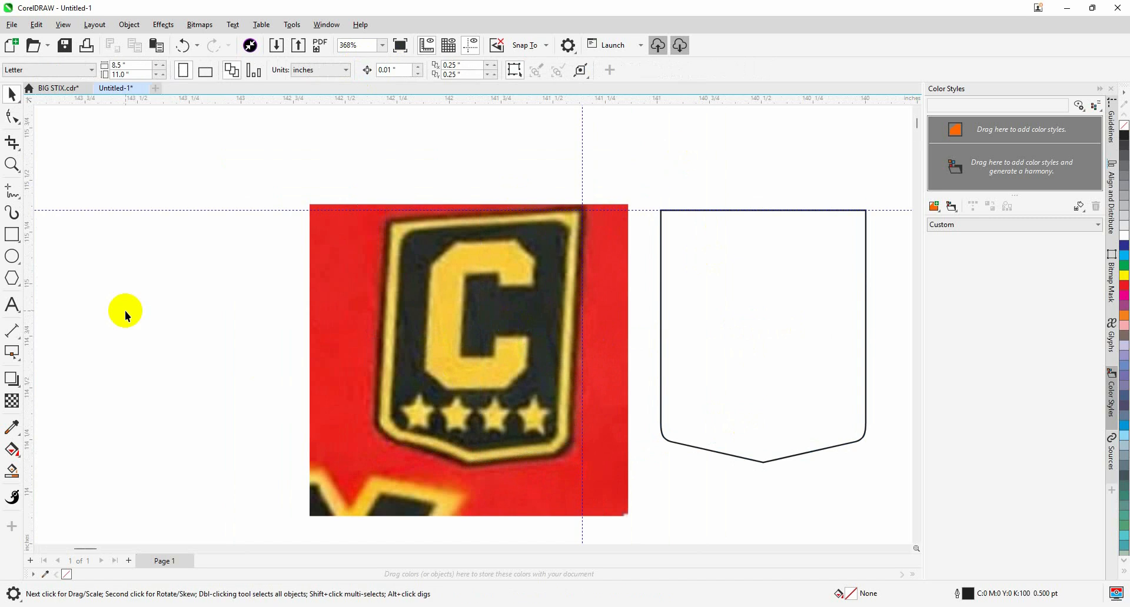
Draw a five-pointed star about 0.16 in wide over the leftmost star in the photo
left_click(22, 292)
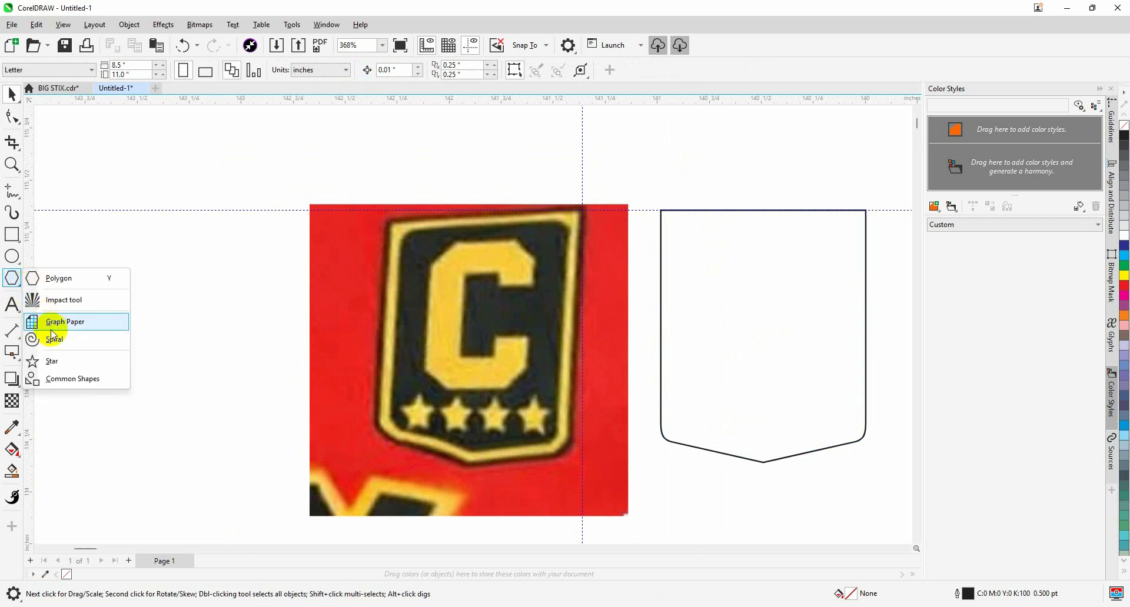
left_click(55, 361)
scroll(414, 421, "up", 4)
left_click_drag(393, 369, 454, 451)
scroll(459, 444, "up", 1)
key("space")
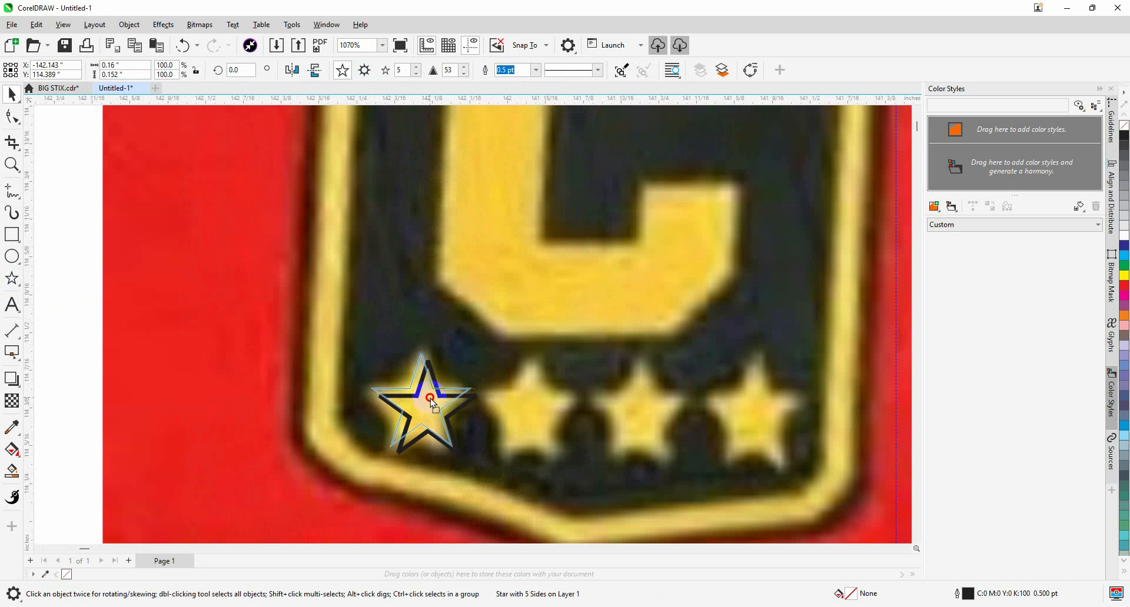
Enlarge the star to about 0.167 in wide and repeat it at equal spacing over the other three stars
left_click_drag(474, 449, 533, 406)
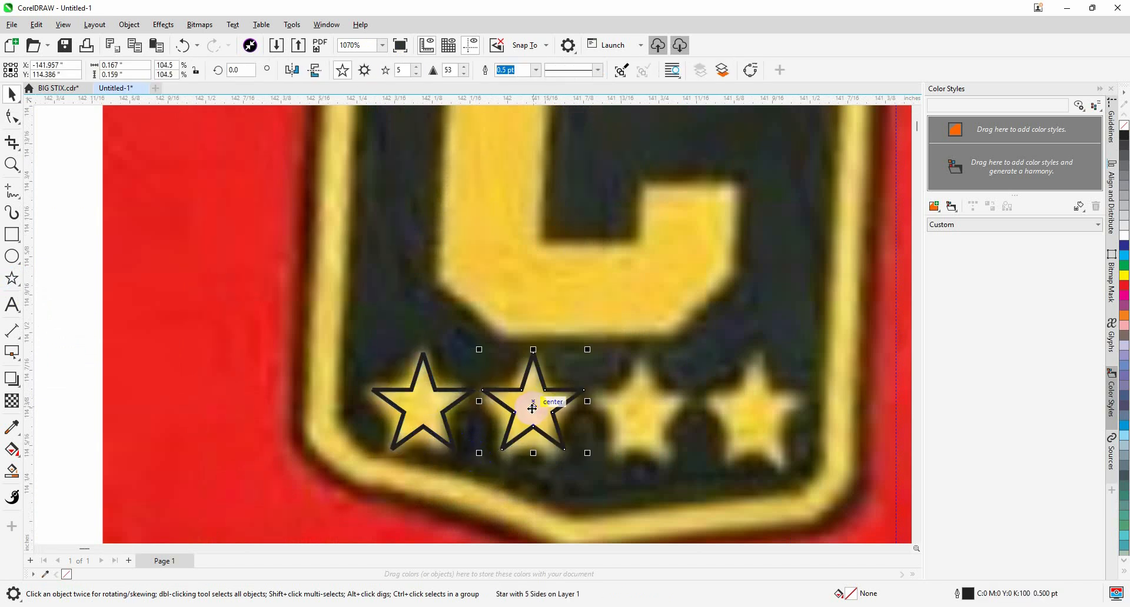
key("ctrl+r")
key("ctrl+r")
Position the row of four stars in the lower part of the shield outline, centred horizontally
scroll(348, 378, "down", 1)
left_click_drag(824, 492, 892, 503)
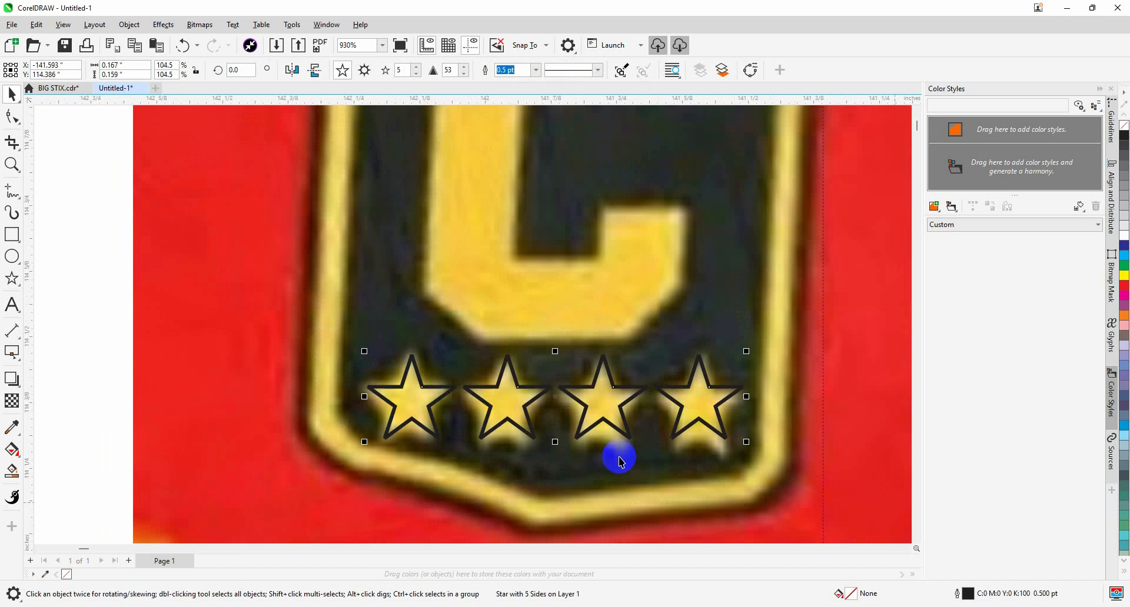
scroll(211, 364, "down", 10)
left_click(498, 337, "shift")
key("c")
left_click(671, 366)
Draw a tall rectangle about 0.157 in wide and 0.589 in tall over the left stroke of the C in the photo
key("F2")
left_click_drag(337, 308, 668, 437)
scroll(669, 439, "down", 1)
left_click(408, 256)
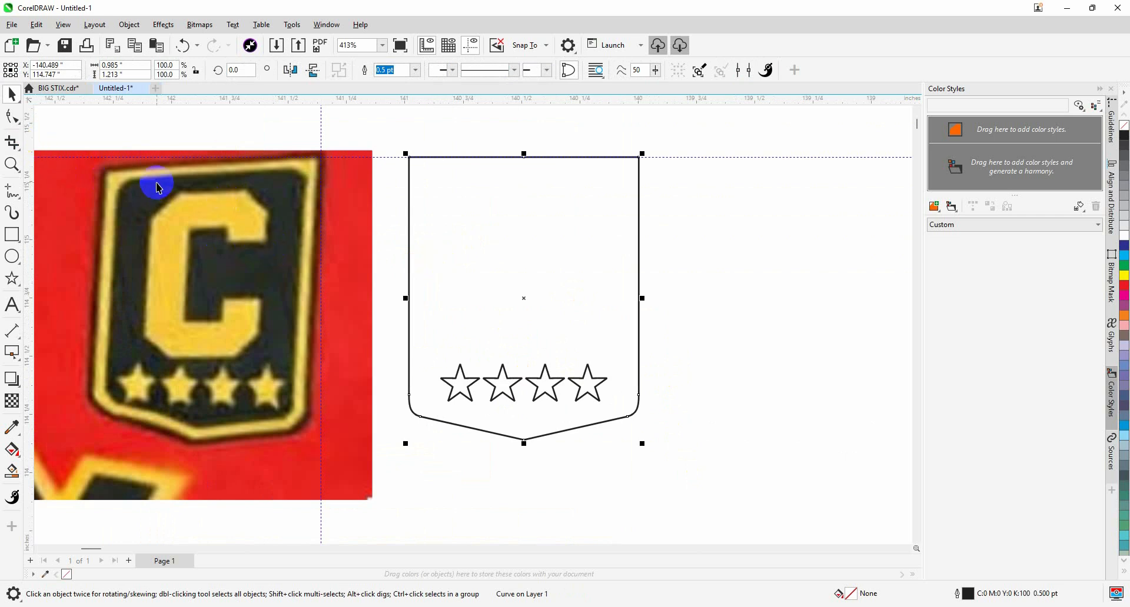
scroll(159, 188, "up", 1)
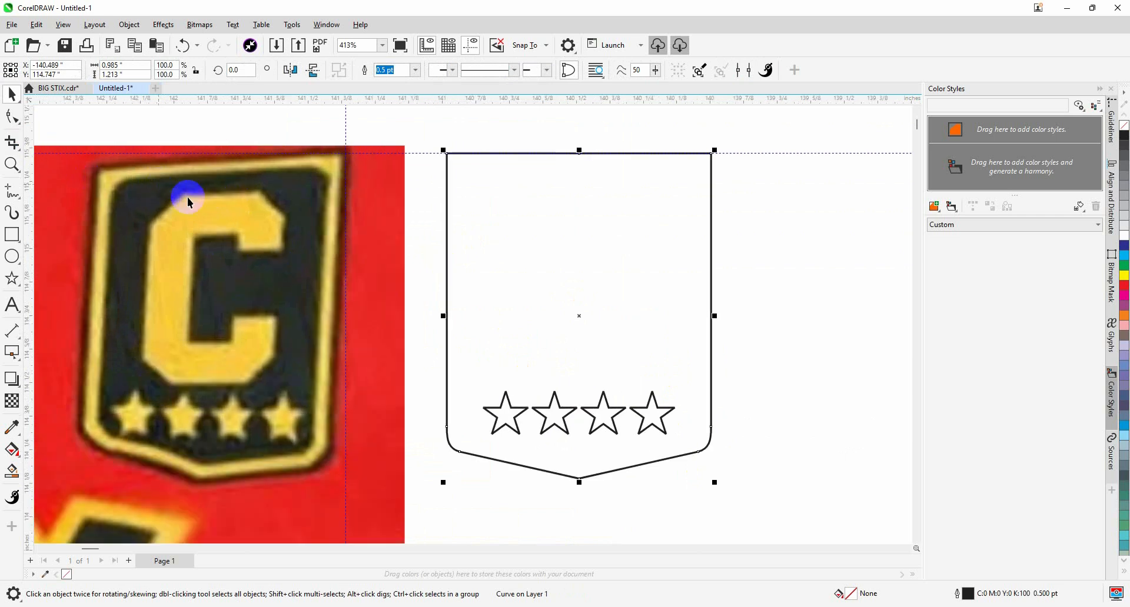
left_click(4, 241)
scroll(629, 291, "down", 1)
scroll(257, 291, "up", 2)
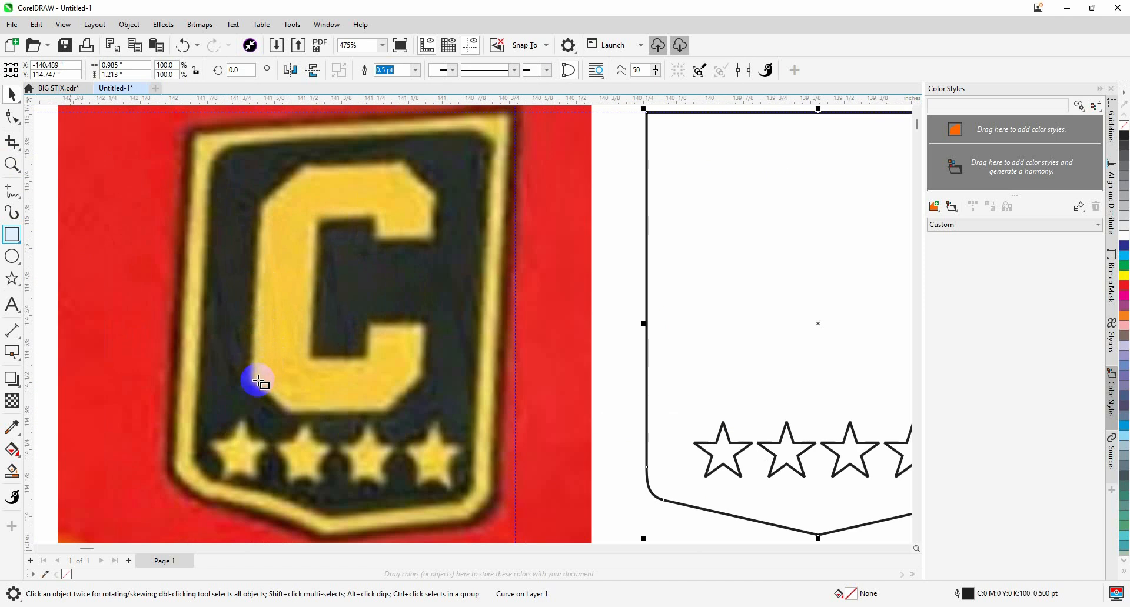
mouse_move(254, 379)
left_mouse_down()
mouse_move(311, 328)
mouse_move(307, 194)
left_mouse_up()
scroll(356, 336, "down", 1)
scroll(305, 250, "up", 1)
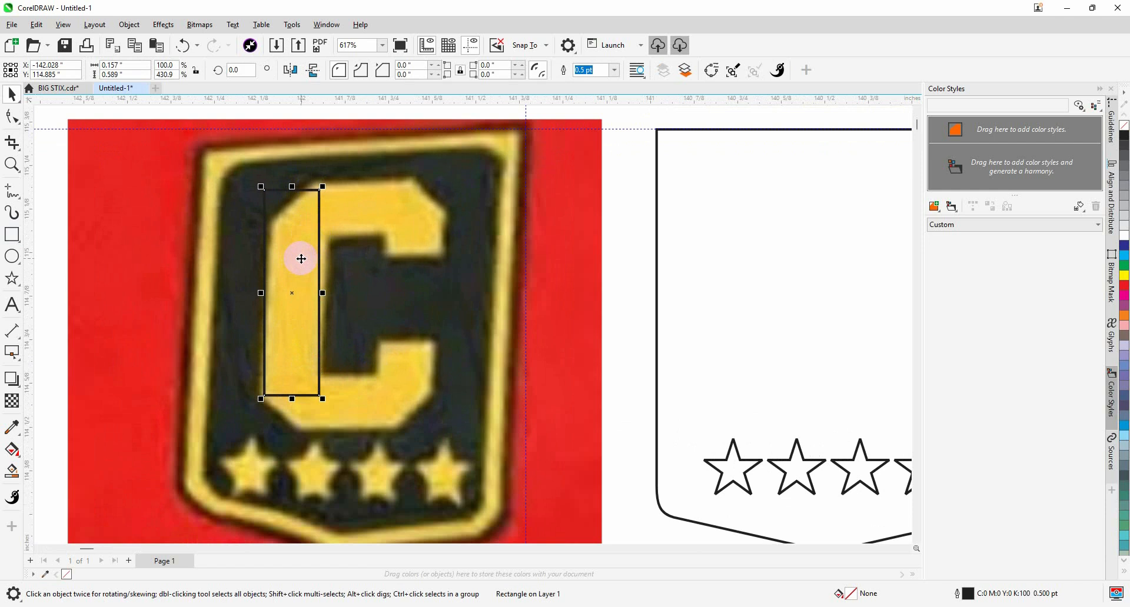
Duplicate the rectangle, rotating the copy 90 degrees and aligning it with the original's top and left edges
left_click_drag(321, 259, 425, 243)
right_click(425, 244)
left_click(240, 71)
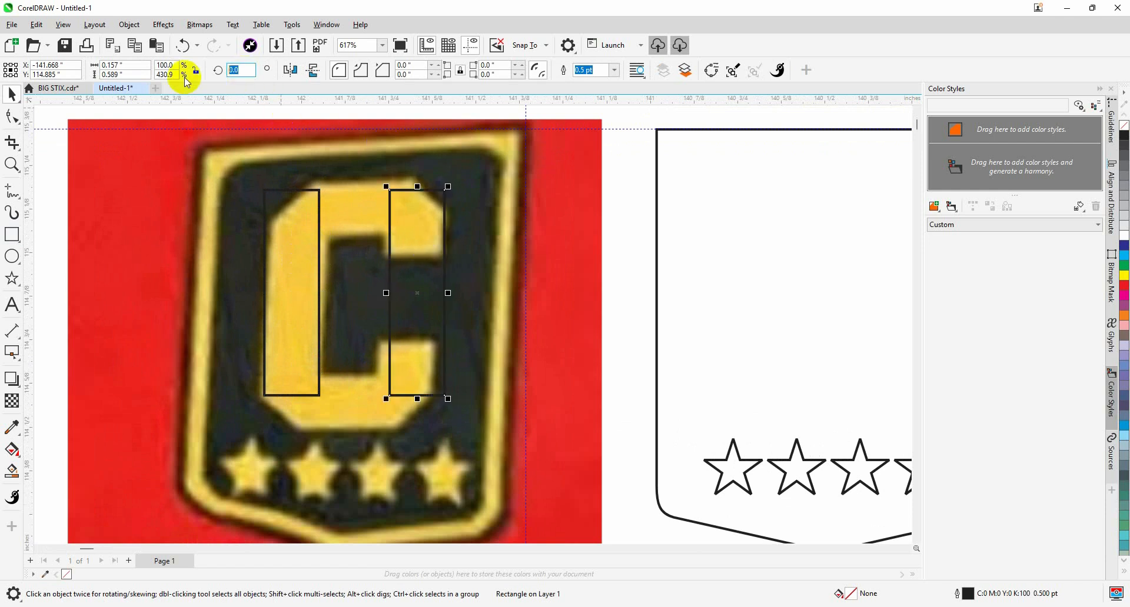
type("90")
key("Return")
left_click(272, 226, "shift")
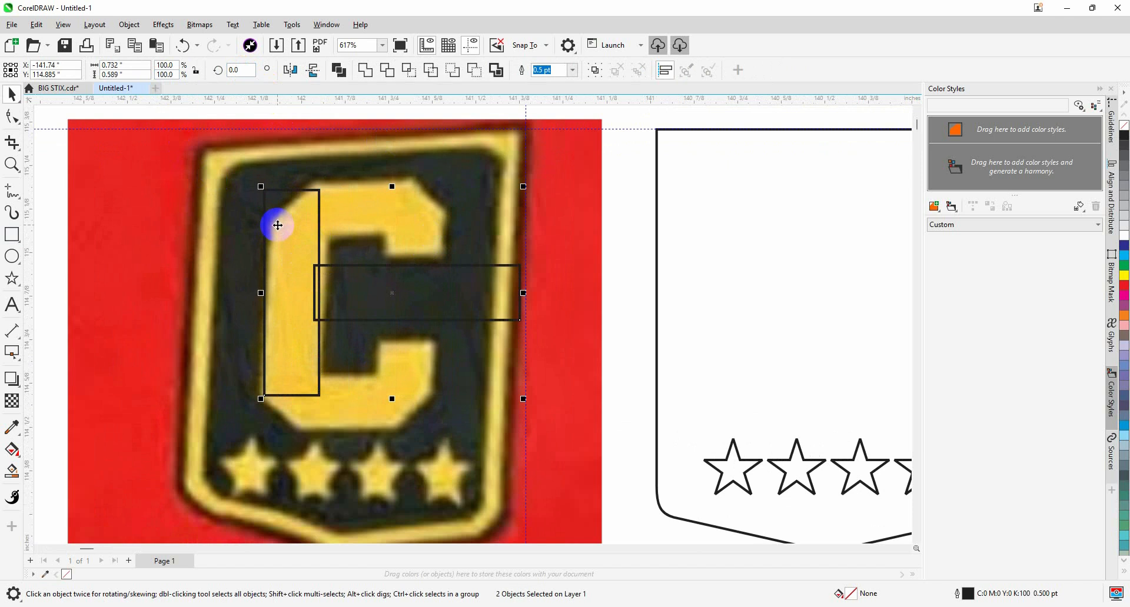
key("t")
key("l")
left_click(504, 185)
left_click(460, 221)
Shorten the horizontal bar to about 0.518 in and place a copy of it flush with the vertical rectangle's bottom edge
scroll(460, 221, "up", 1)
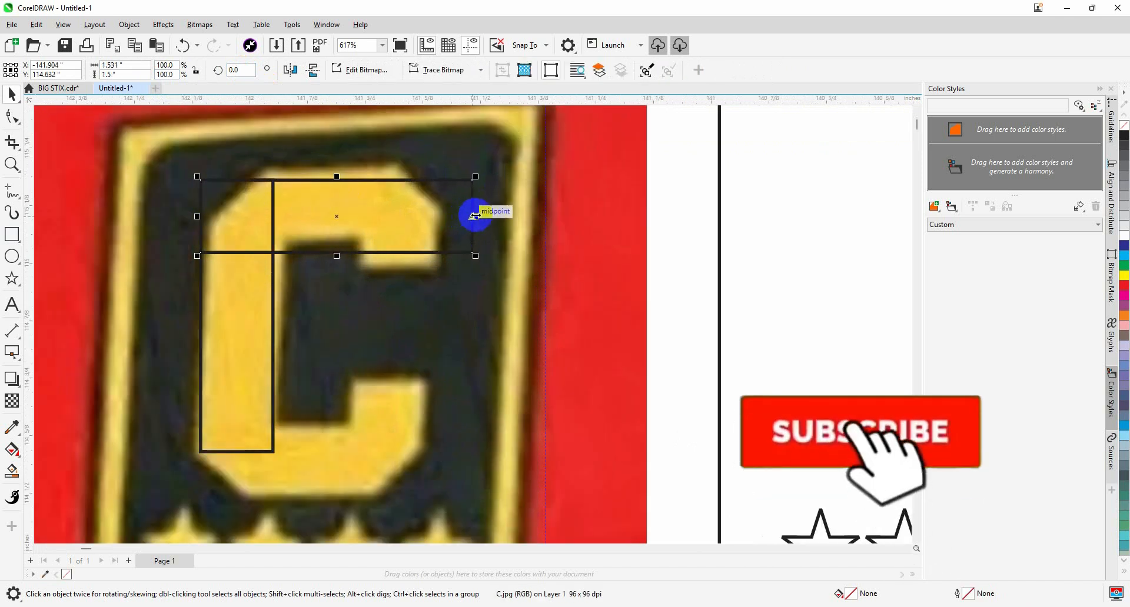
left_click_drag(476, 217, 384, 243)
right_click(384, 243)
left_click(240, 434, "shift")
key("b")
left_click(542, 399)
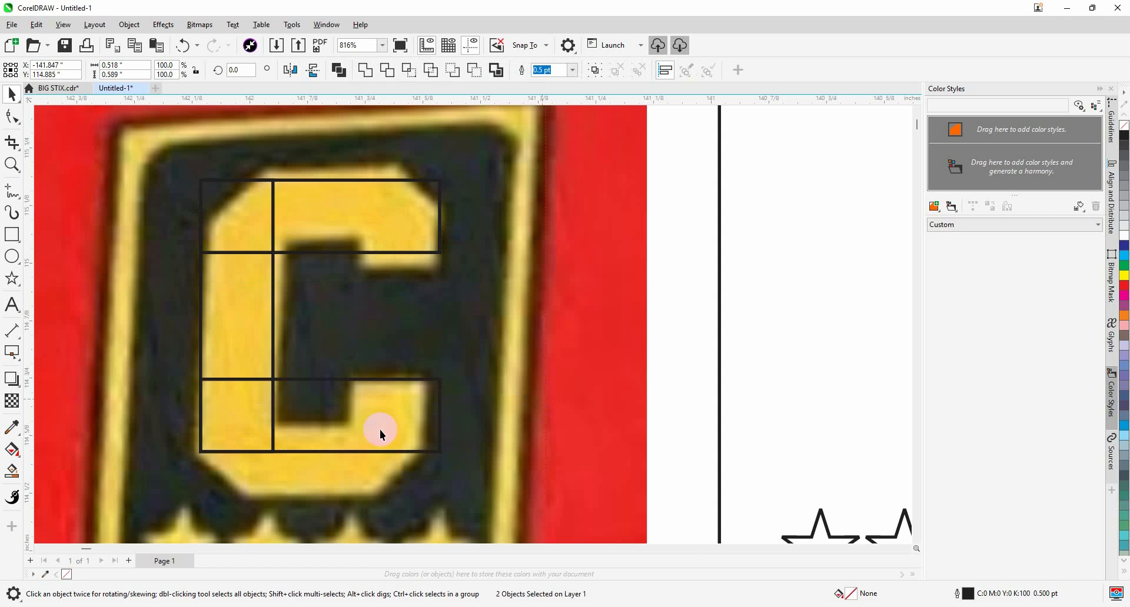
Stretch the vertical rectangle both ways to about 0.702 in tall to span the full height of the C
scroll(267, 440, "up", 1)
left_click_drag(232, 457, 230, 511)
scroll(354, 392, "down", 1)
scroll(276, 173, "up", 2)
left_click_drag(239, 172, 246, 161)
Align the two horizontal bars with the top and bottom edges of the stretched vertical rectangle
left_click(417, 245)
left_click(250, 330, "shift")
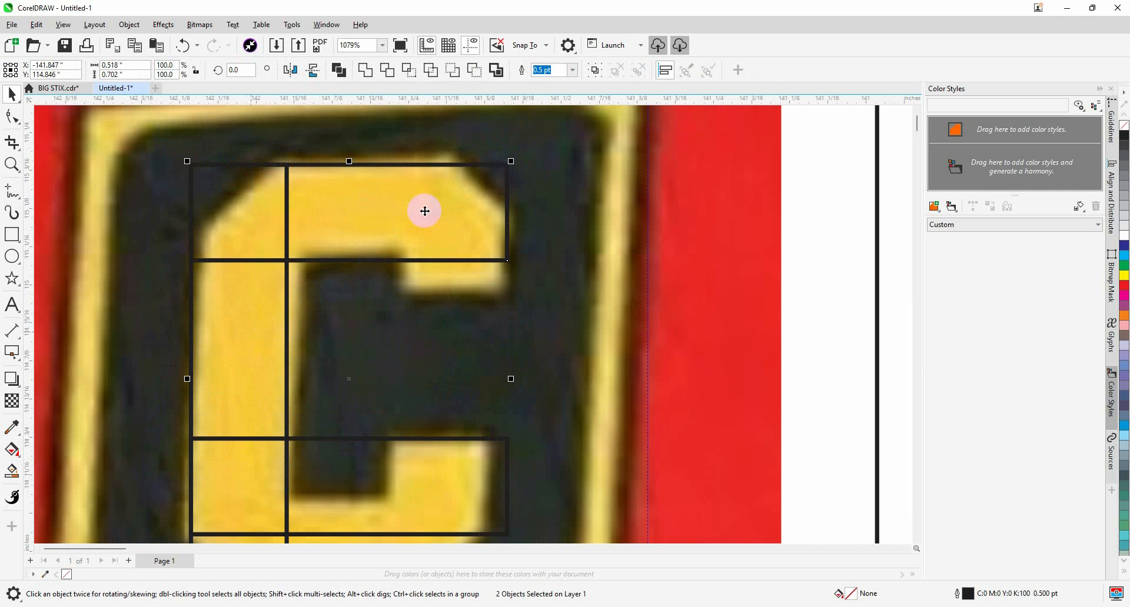
scroll(424, 212, "down", 3)
left_click(399, 386)
left_click(313, 323, "shift")
key("b")
scroll(509, 342, "down", 1)
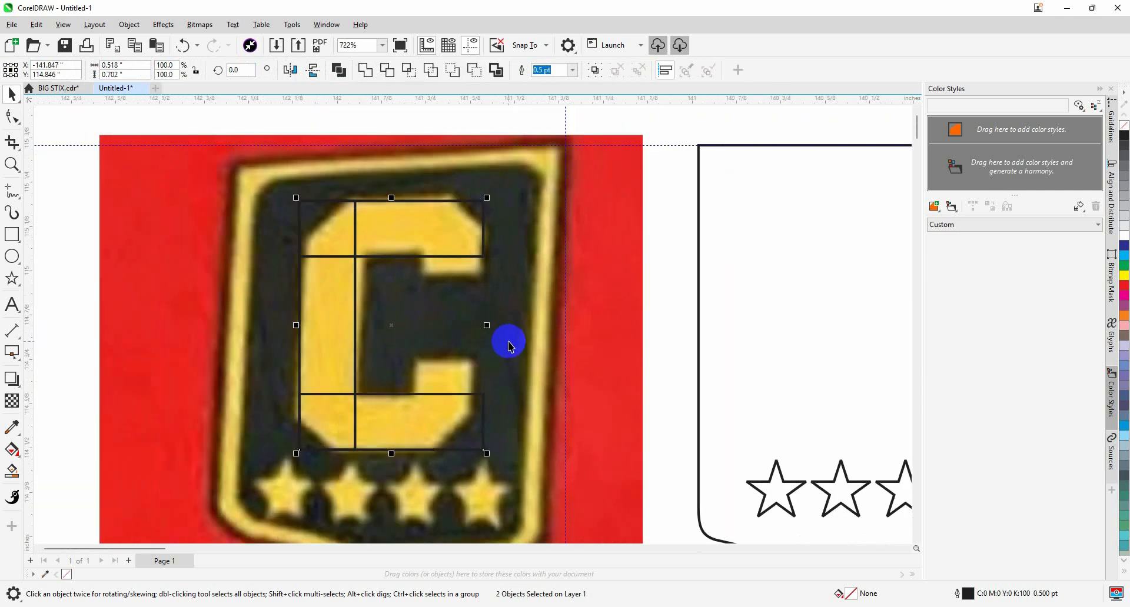
left_click(500, 403)
scroll(466, 403, "up", 1)
left_click(459, 407)
left_click(468, 213, "shift")
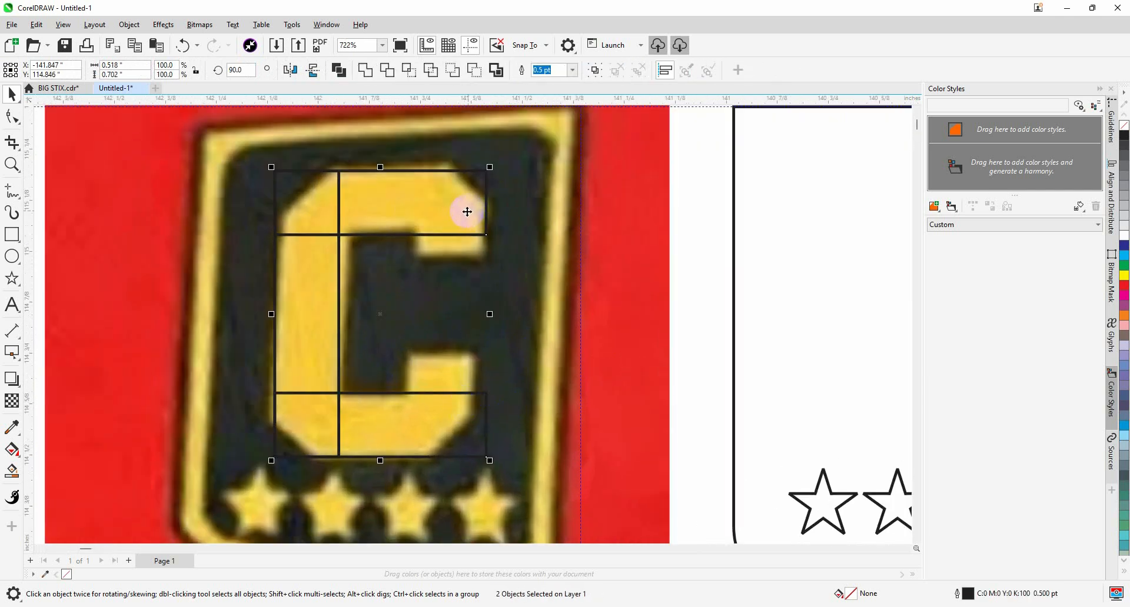
left_click(491, 330)
Duplicate the vertical rectangle flush with the bars' right ends and shorten the copy to about 0.255 in for the C's lower tip
left_click(427, 395)
left_click_drag(332, 345, 383, 340)
right_click(383, 340)
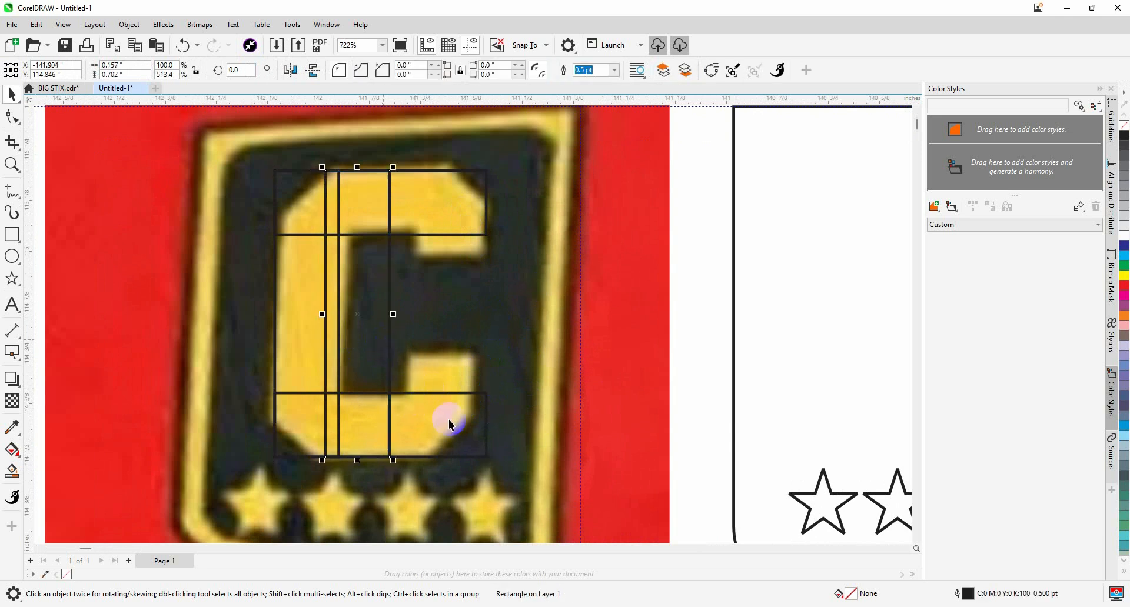
left_click(449, 419, "shift")
key("r")
left_click(443, 337)
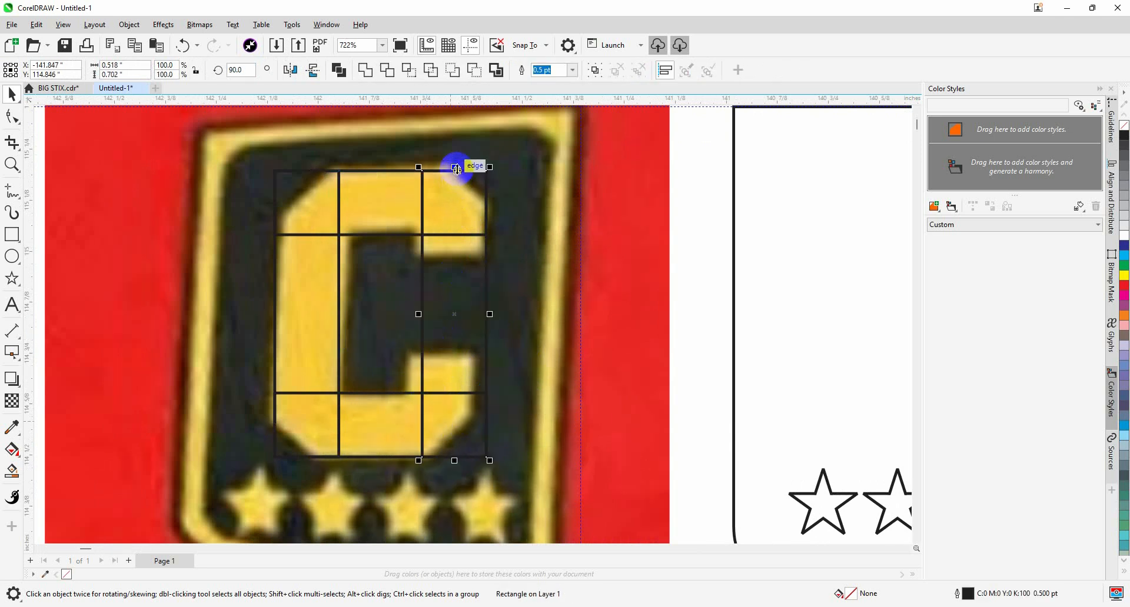
left_click_drag(458, 169, 458, 350)
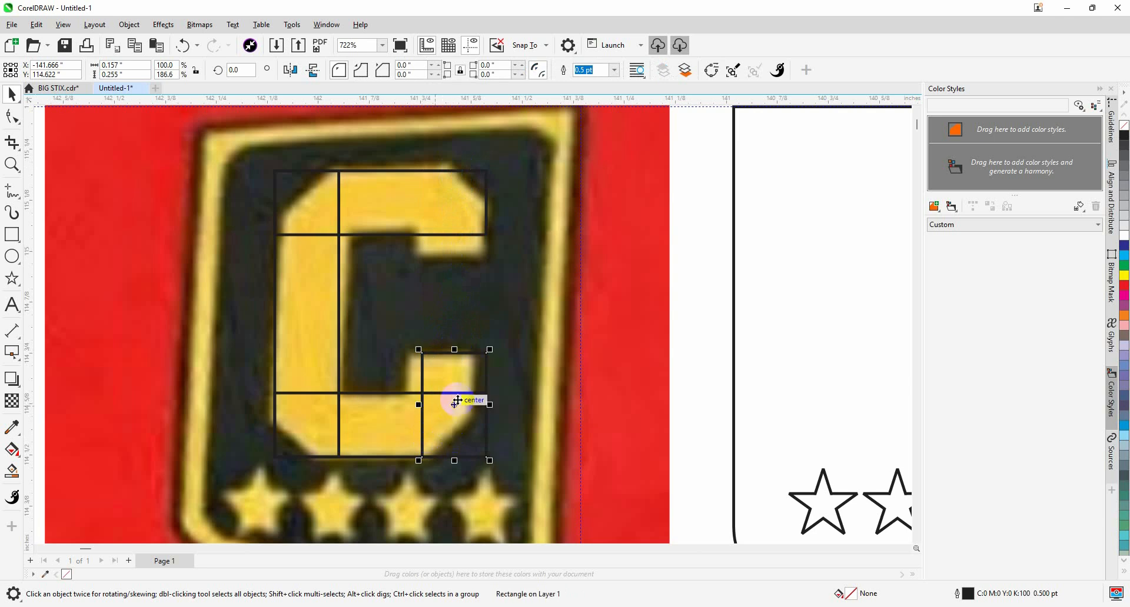
Duplicate the lower tip rectangle and align the copy with the top edge of the upper bar
scroll(458, 399, "up", 1)
left_click_drag(469, 440, 475, 404)
right_click(476, 404)
left_click(450, 186, "shift")
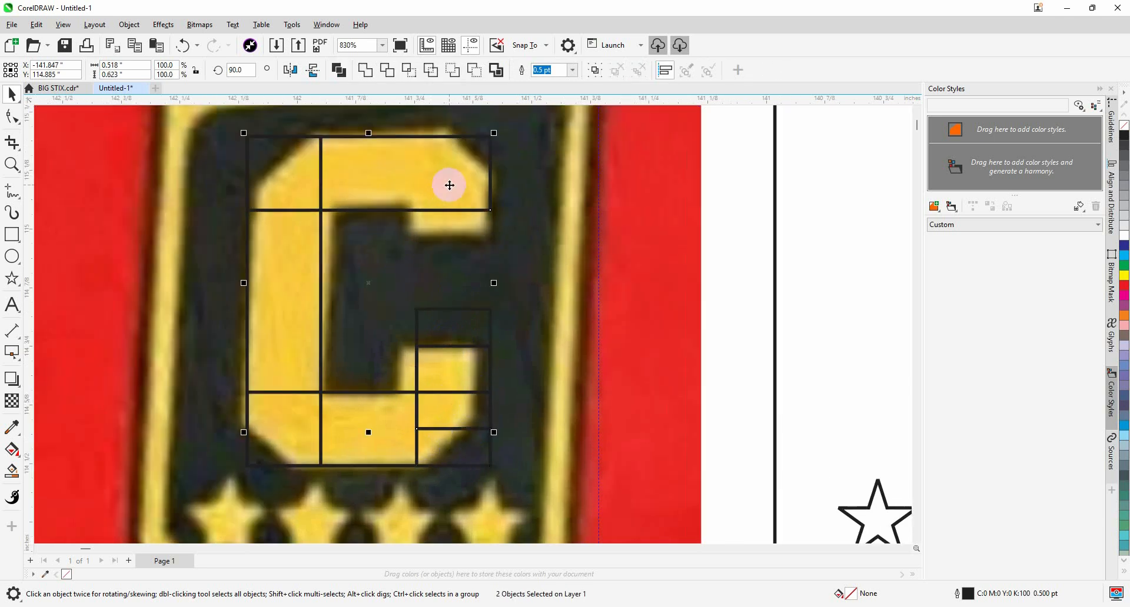
key("t")
left_click(540, 202)
Make a square copy of the upper tip rectangle, about 0.157 in wide, and set it to the right of the C
left_click(492, 191)
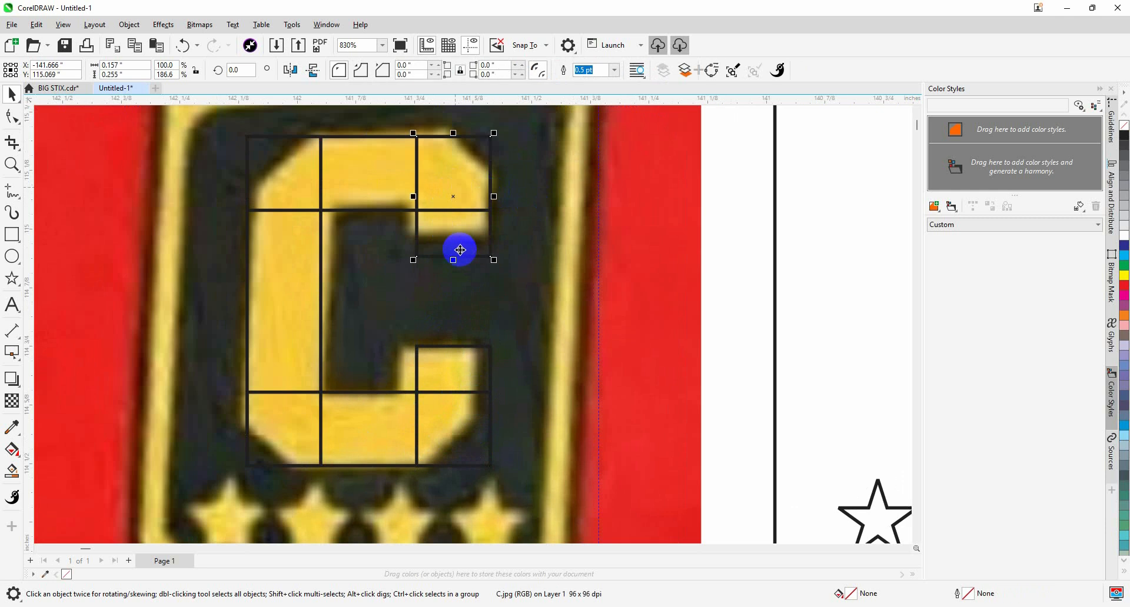
left_click_drag(455, 260, 460, 214)
scroll(495, 246, "down", 1)
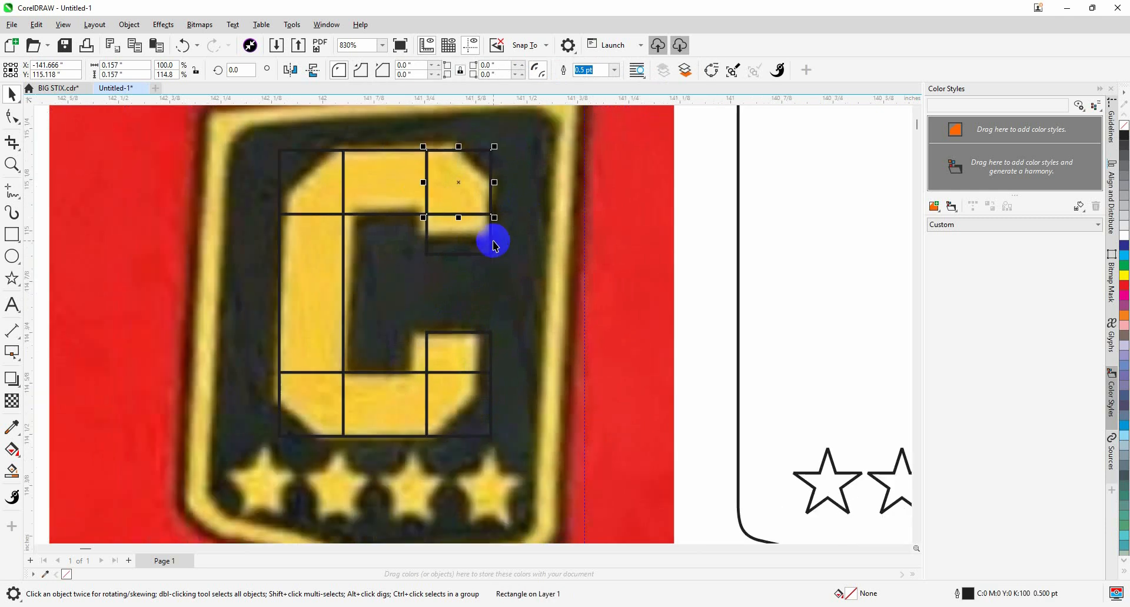
scroll(471, 183, "up", 1)
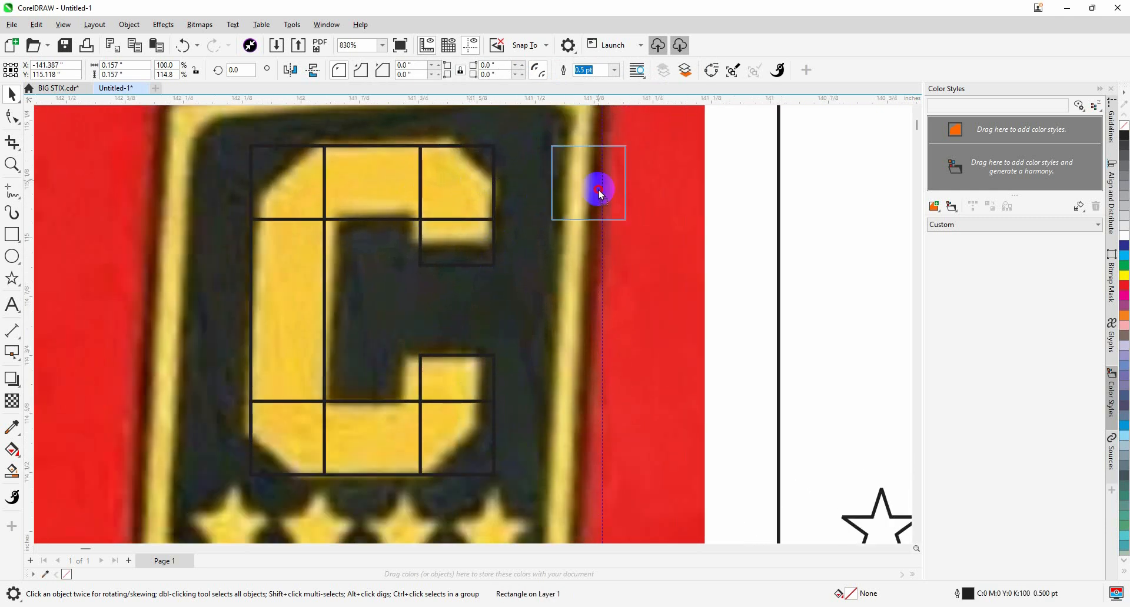
left_click_drag(599, 189, 598, 190)
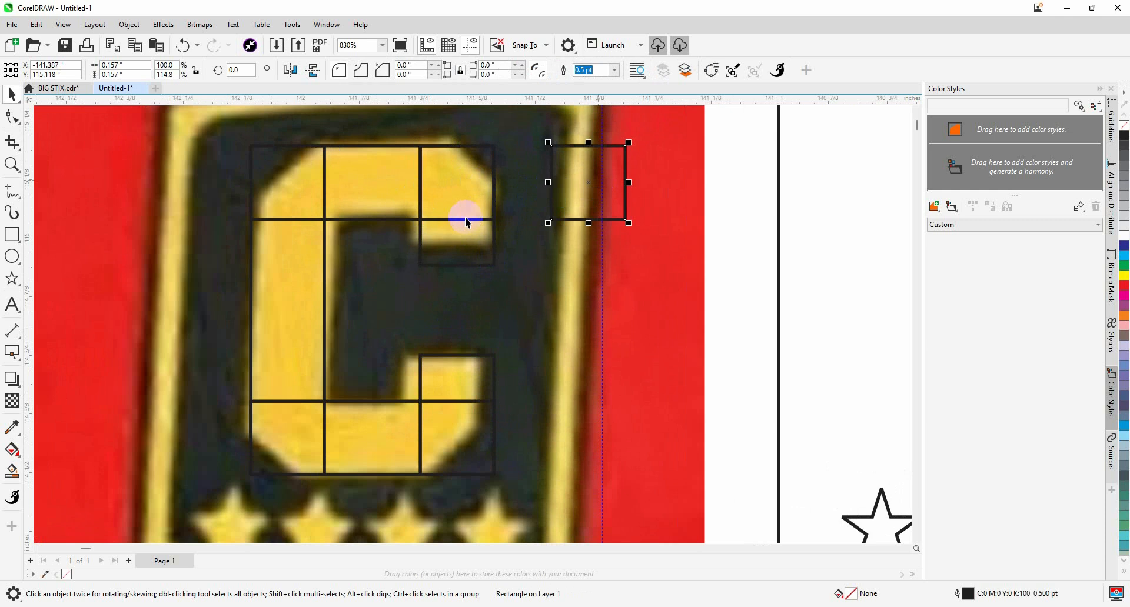
Weld the six rectangles of the letter into a single C outline and check its nodes
scroll(424, 205, "down", 1)
left_click_drag(242, 138, 502, 472)
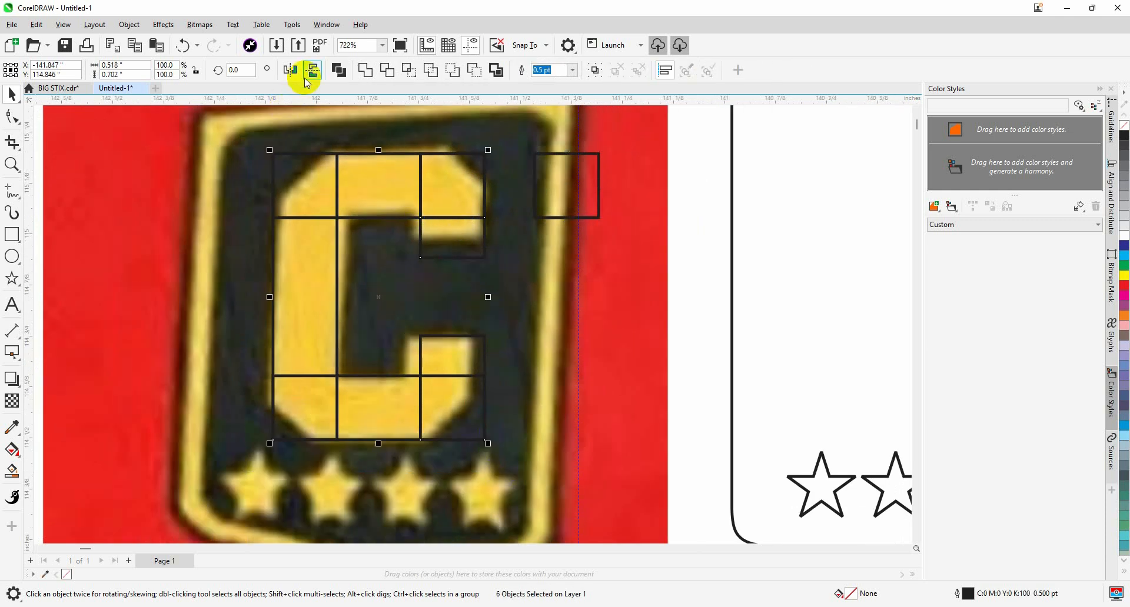
left_click(366, 71)
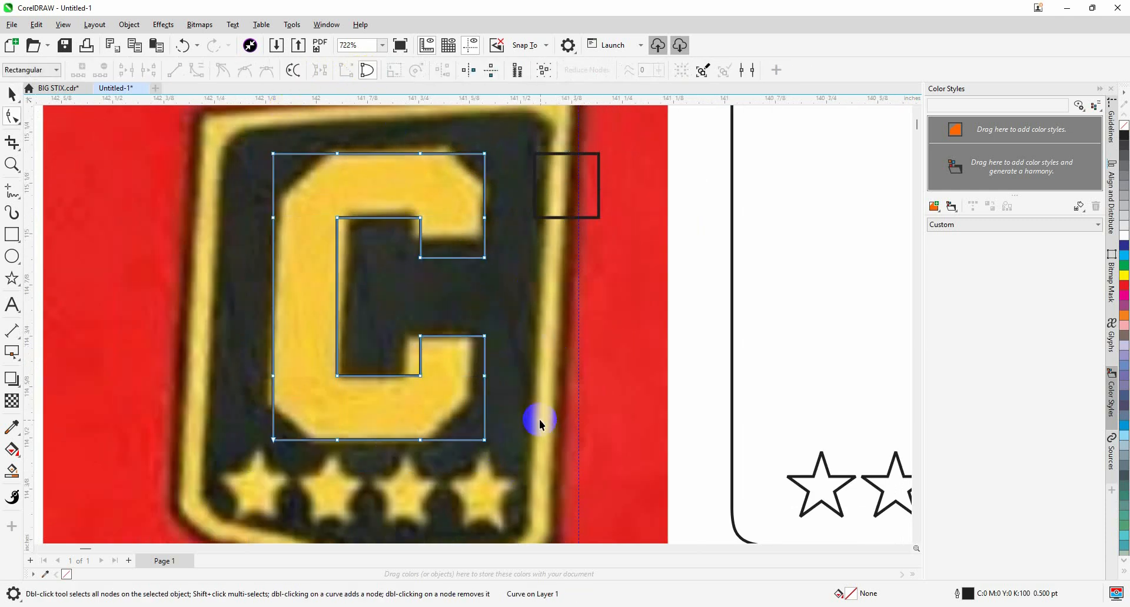
scroll(487, 141, "up", 1)
key("F10")
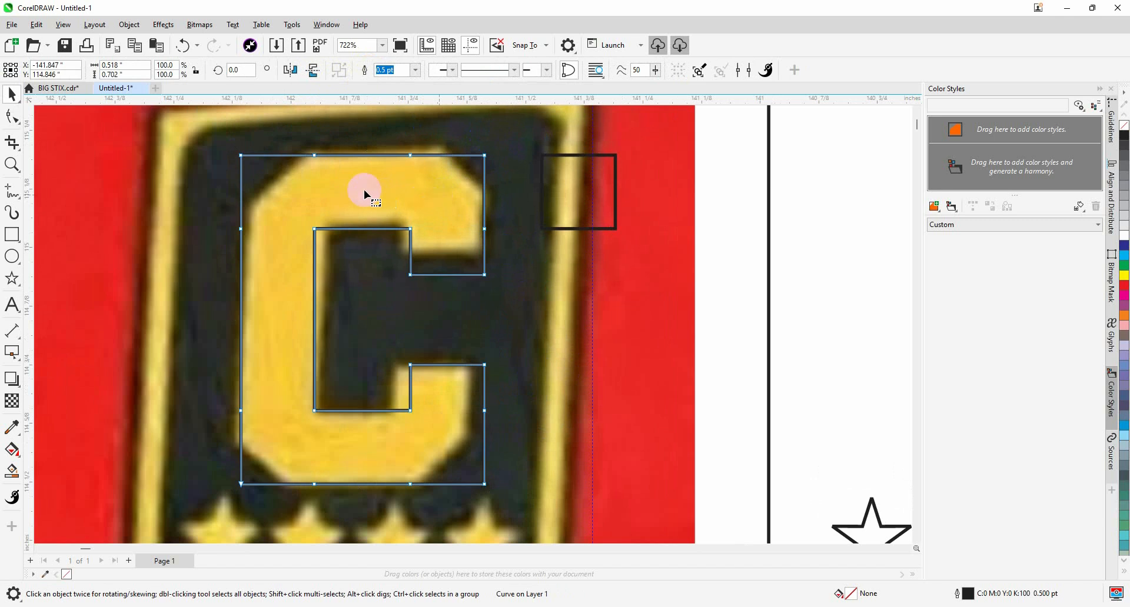
scroll(362, 192, "down", 1)
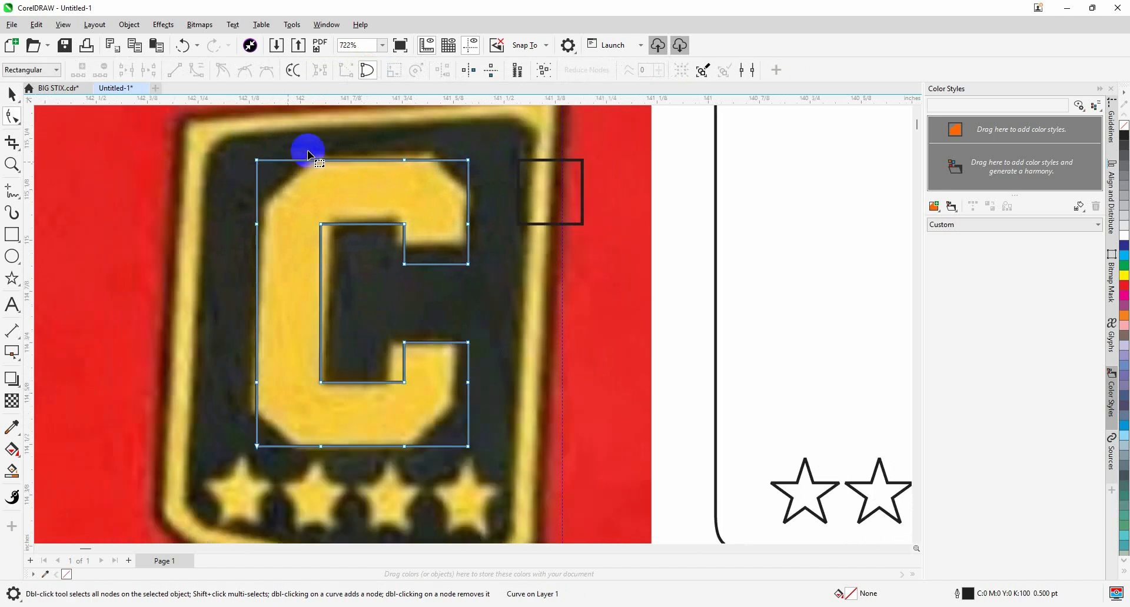
key("space")
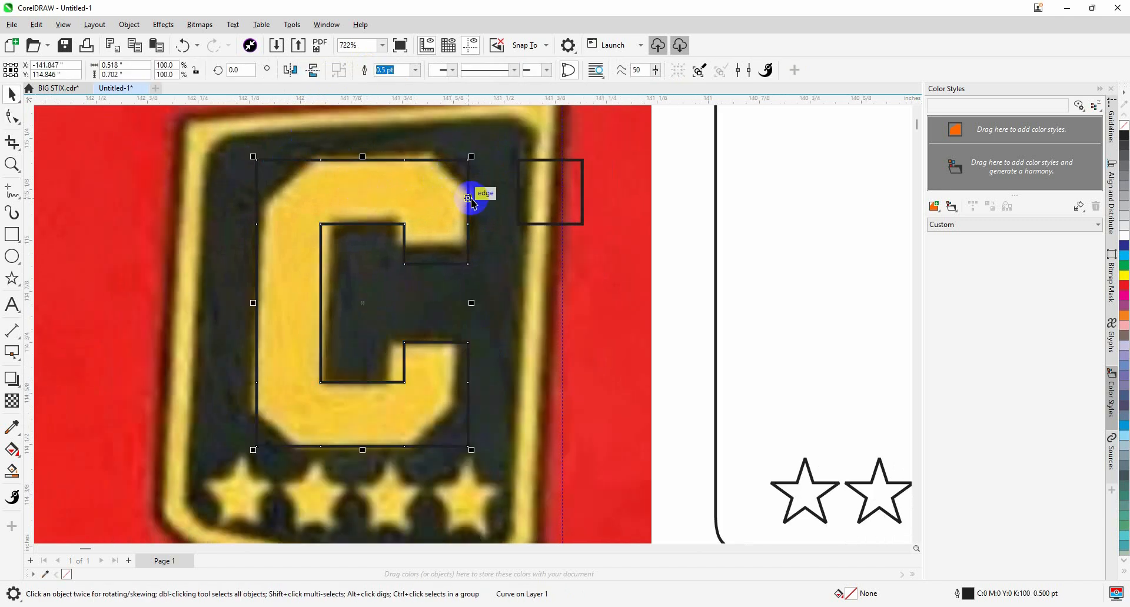
scroll(484, 179, "up", 1)
Convert the small square beside the C to curves
left_click(550, 185)
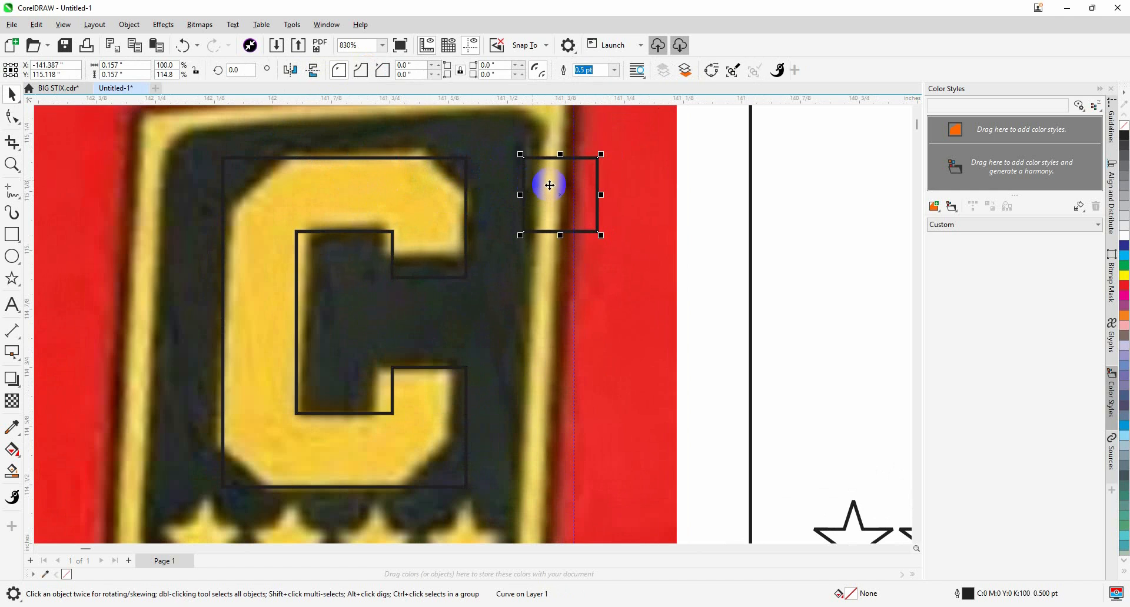
key("space")
key("ctrl+q")
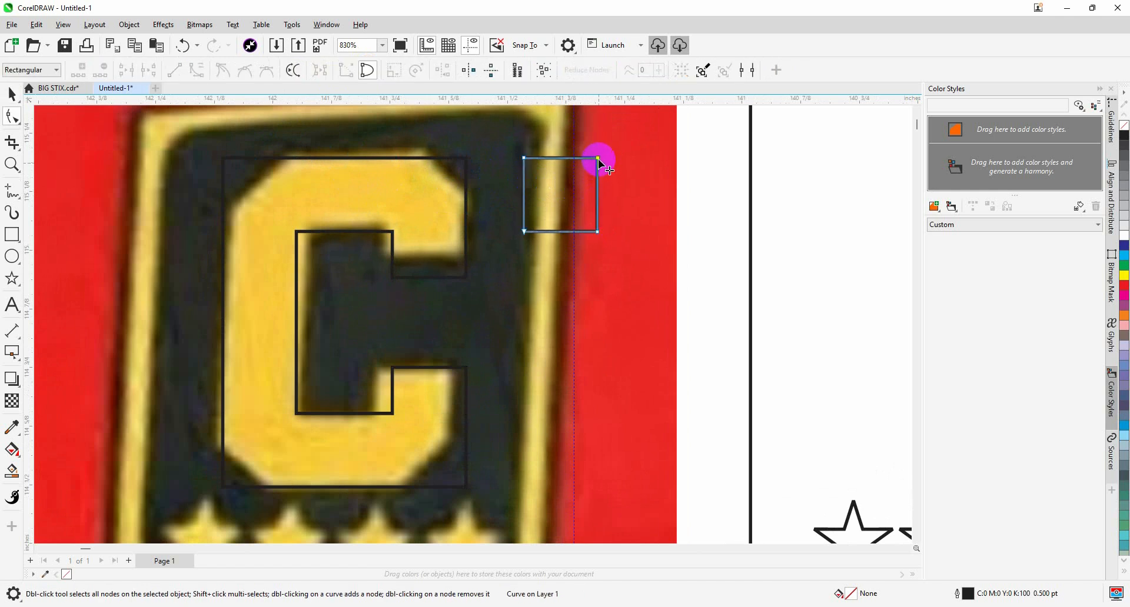
Try to turn the square into a triangle by deleting its upper-right corner node, and undo it
double_click(598, 159)
key("space")
key("ctrl+z")
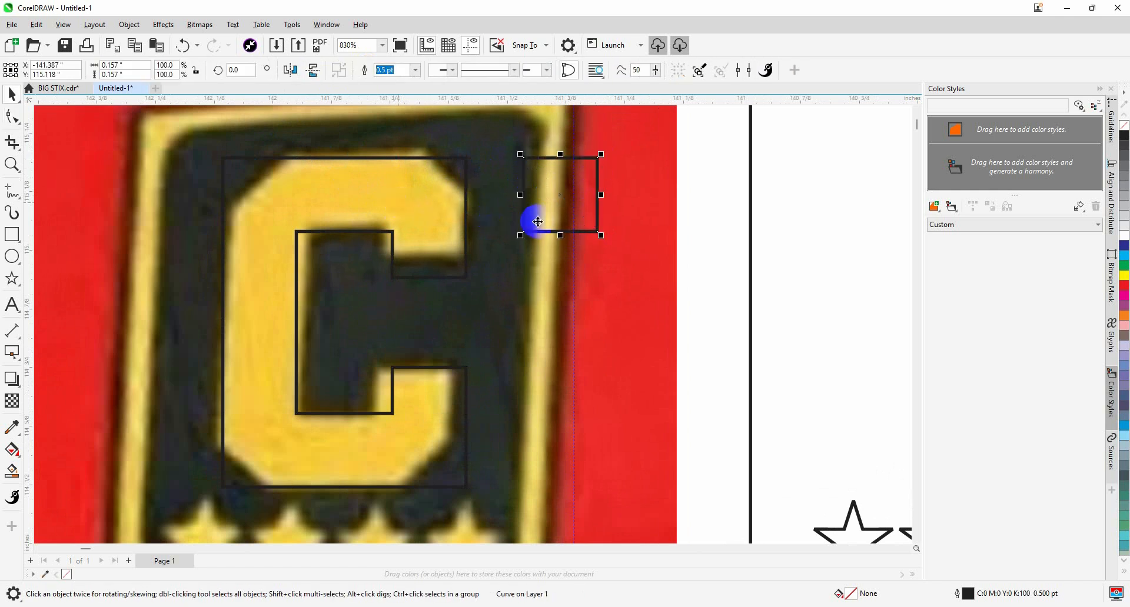
key("space")
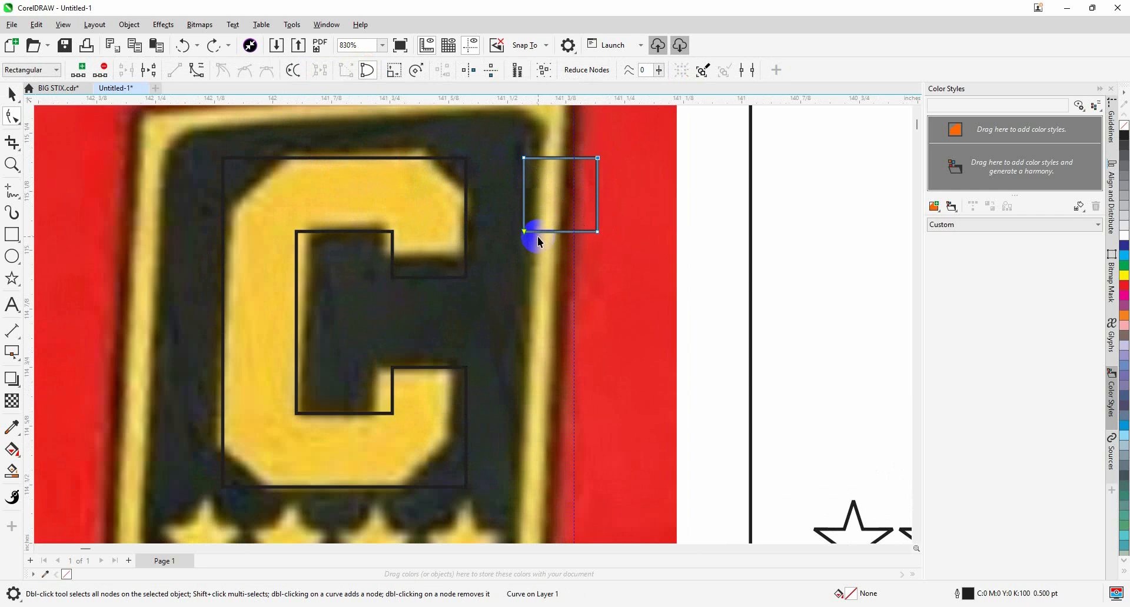
key("space")
Align the small square with the right edge of the C outline so it sits in the upper-right corner
left_click(415, 196)
key("r")
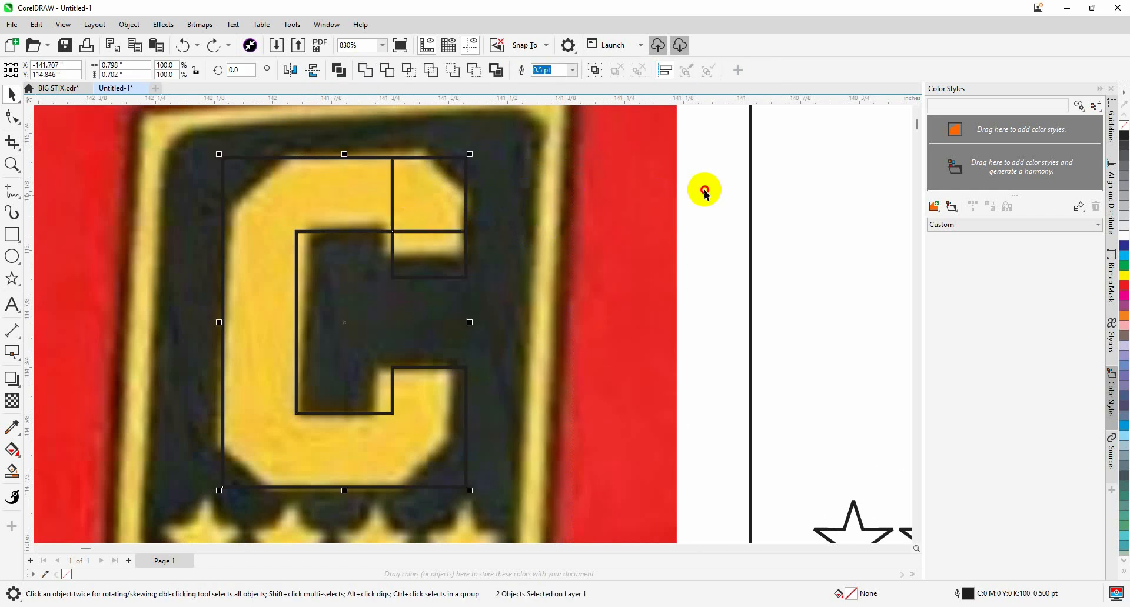
left_click(704, 189)
Shrink the corner square to about 0.097 in, keeping its upper-right corner fixed, and give it a magenta outline
left_click(431, 188)
left_click_drag(389, 234, 414, 215)
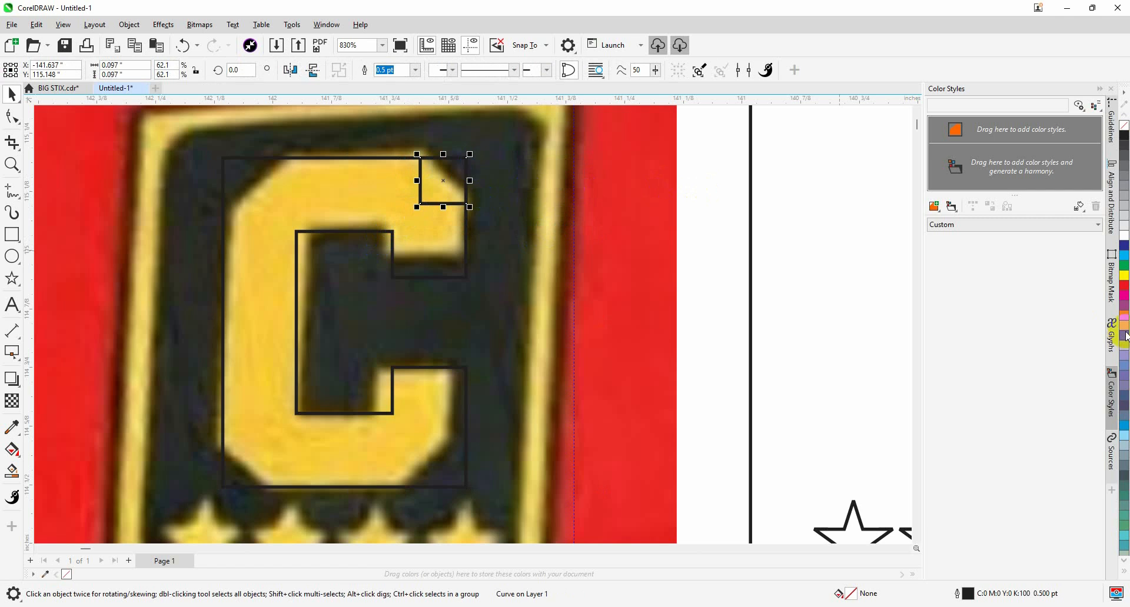
right_click(1126, 298)
Add a node on the C outline's right edge level with the magenta square's lower-right corner
scroll(513, 179, "up", 1)
key("F10")
left_click(460, 234)
scroll(460, 211, "up", 1)
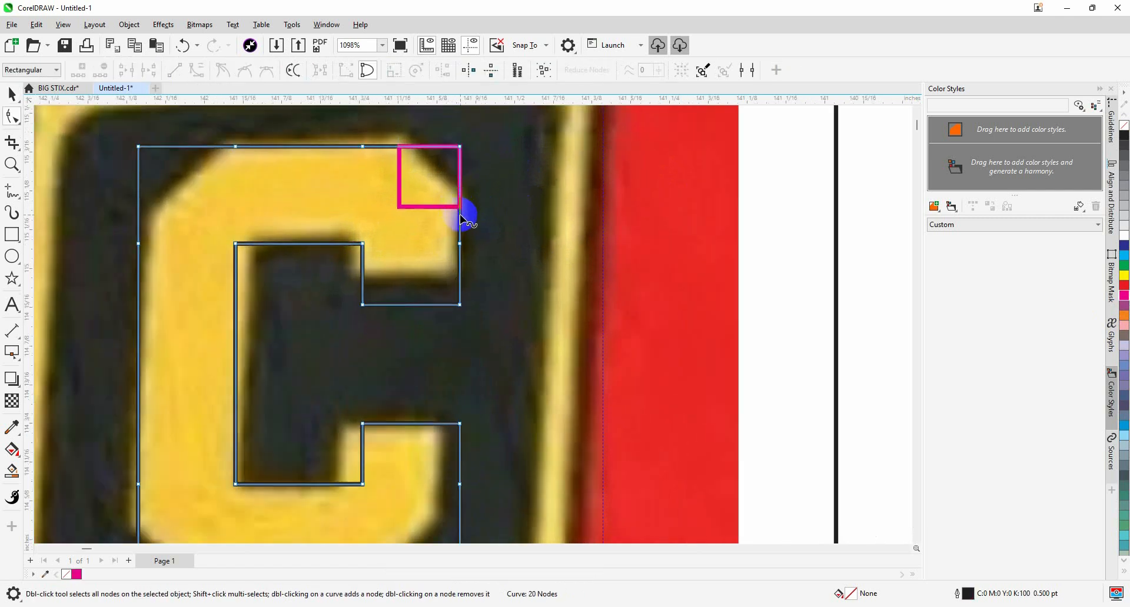
scroll(464, 218, "up", 1)
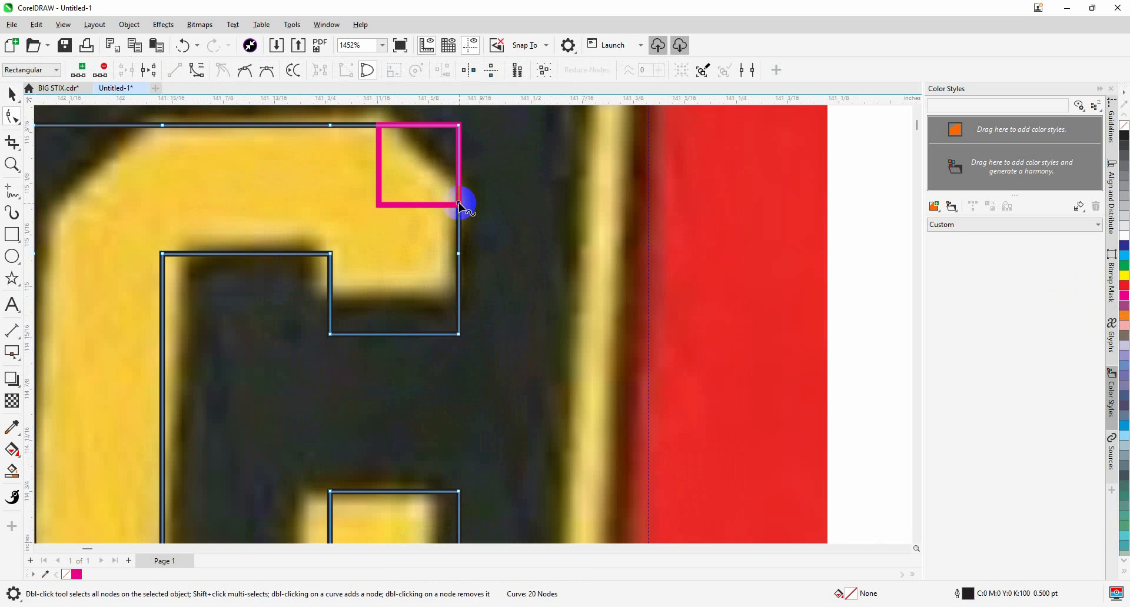
double_click(458, 203)
left_click(415, 166)
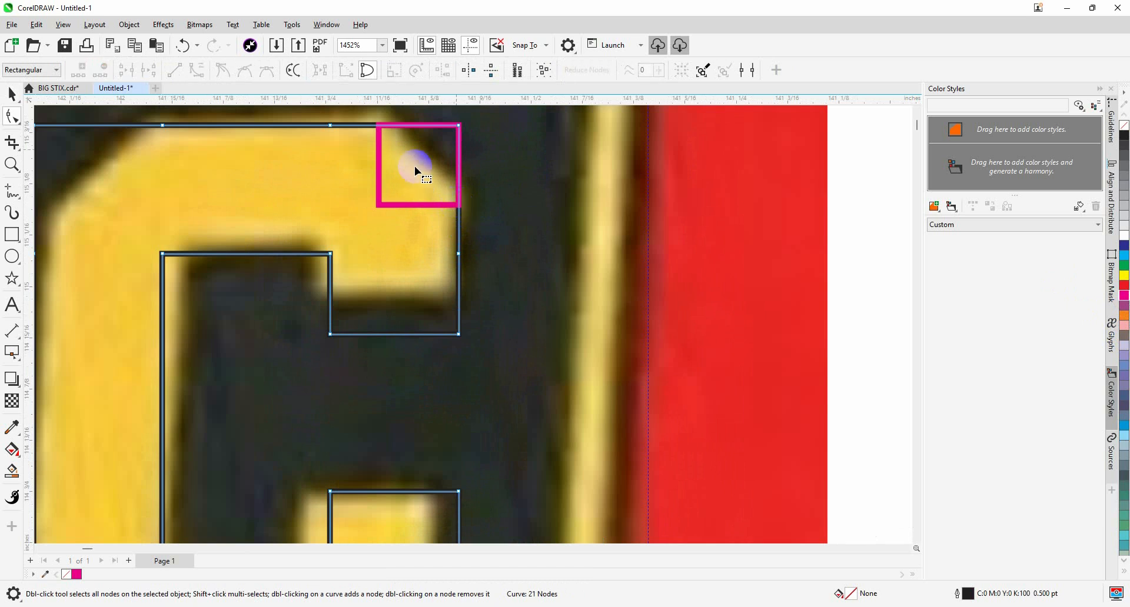
double_click(459, 204)
double_click(460, 204)
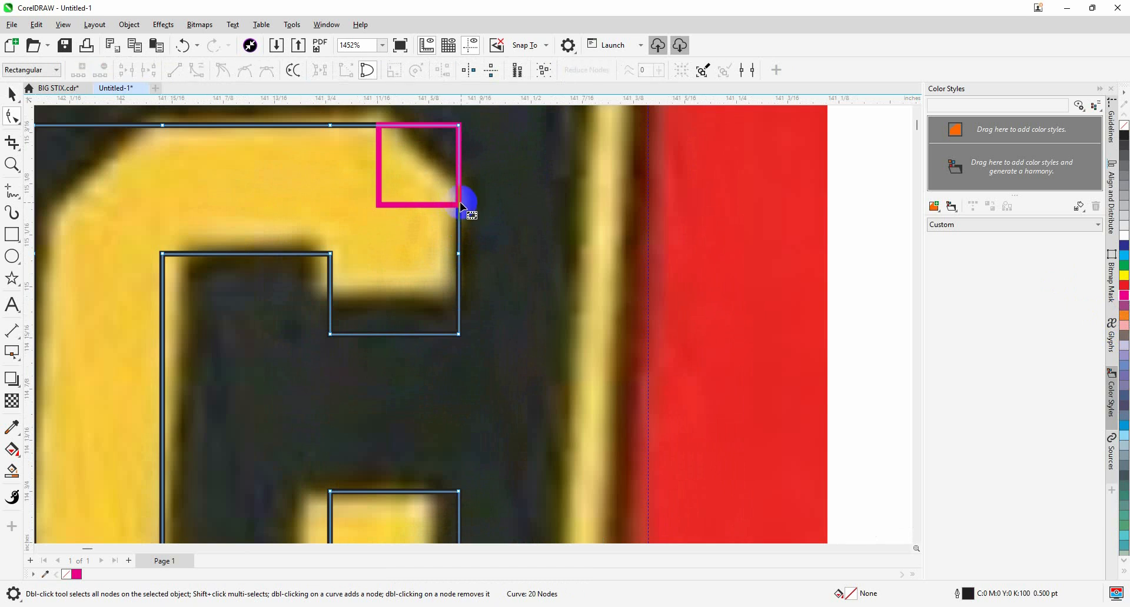
double_click(460, 203)
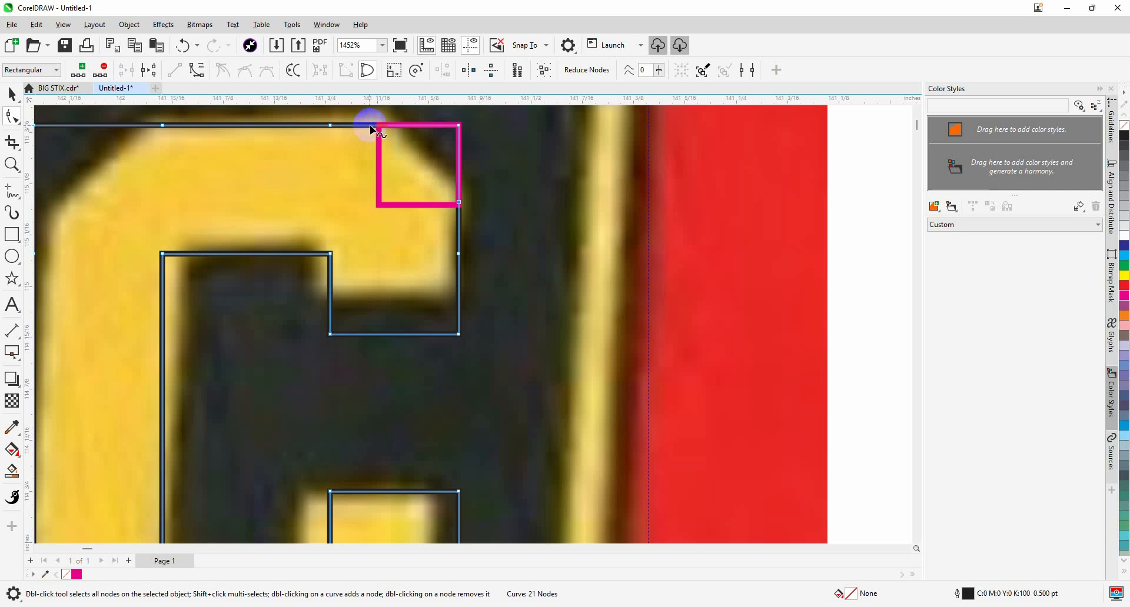
Move the C outline's top-edge node to the magenta square's upper-left corner and delete the outline's upper-right corner node to bevel it
left_click_drag(369, 125, 379, 125)
left_click_drag(446, 110, 500, 165)
key("Delete")
key("space")
scroll(606, 261, "down", 1)
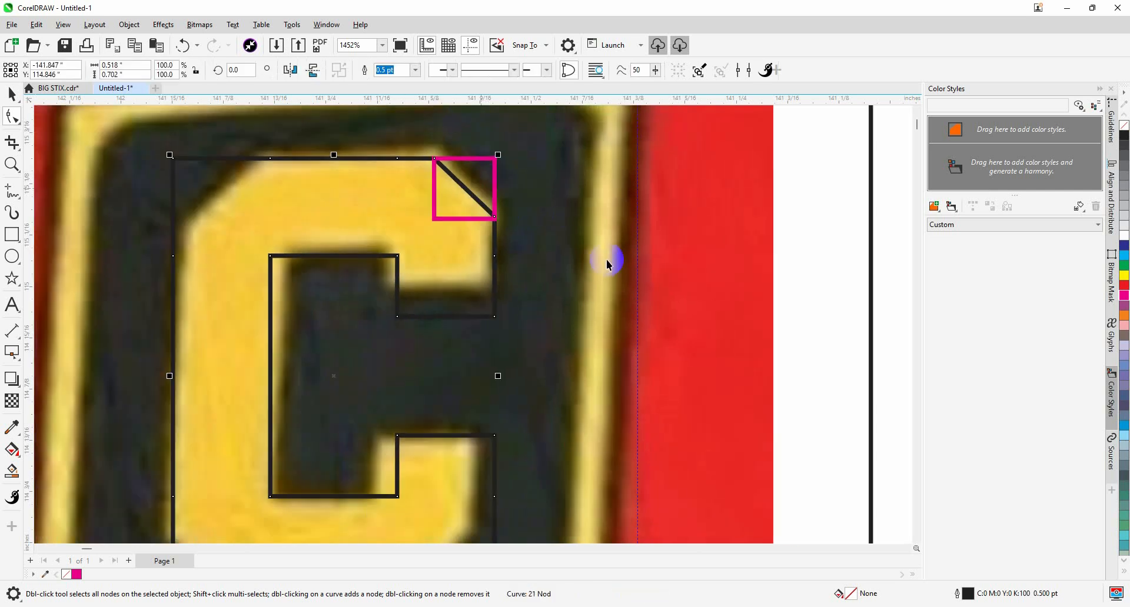
Align the magenta square with the left edge of the C outline so it sits in the upper-left corner
left_click(490, 177)
left_click(344, 184, "shift")
key("l")
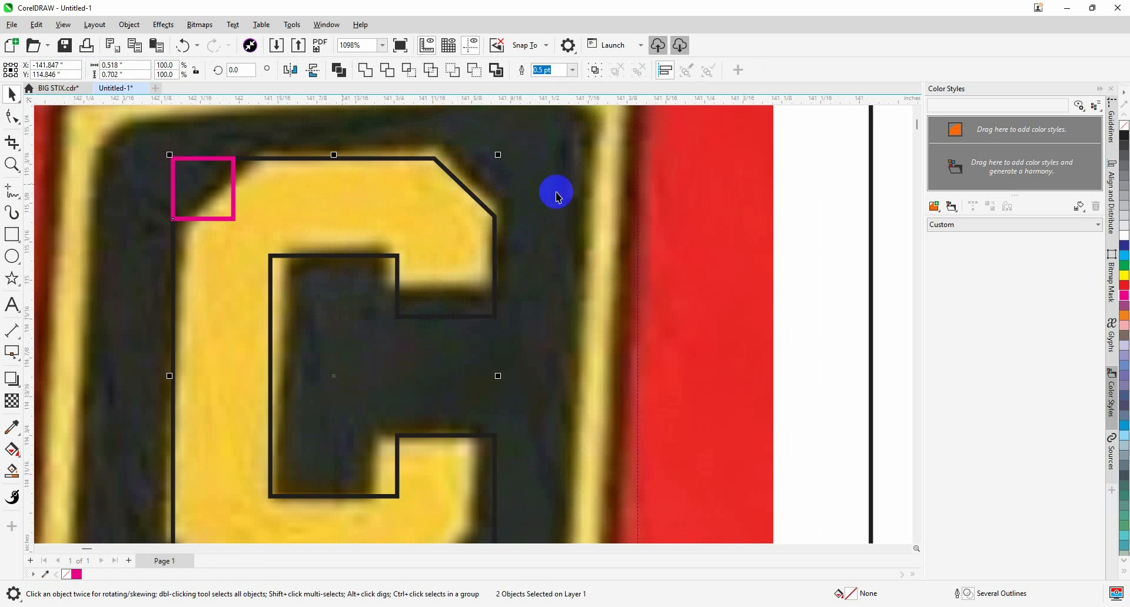
Bevel the C outline's upper-left corner by moving the adjacent nodes to the magenta square's corners and deleting the corner node
key("F10")
left_click(234, 160)
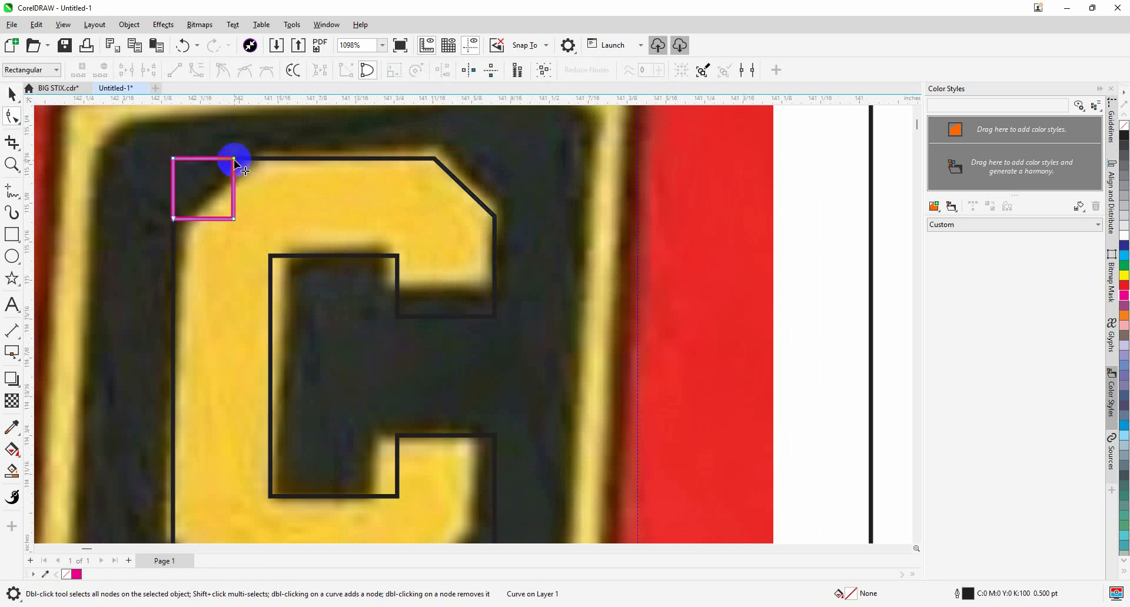
left_click_drag(234, 160, 210, 193)
key("ctrl+z")
left_click(240, 160)
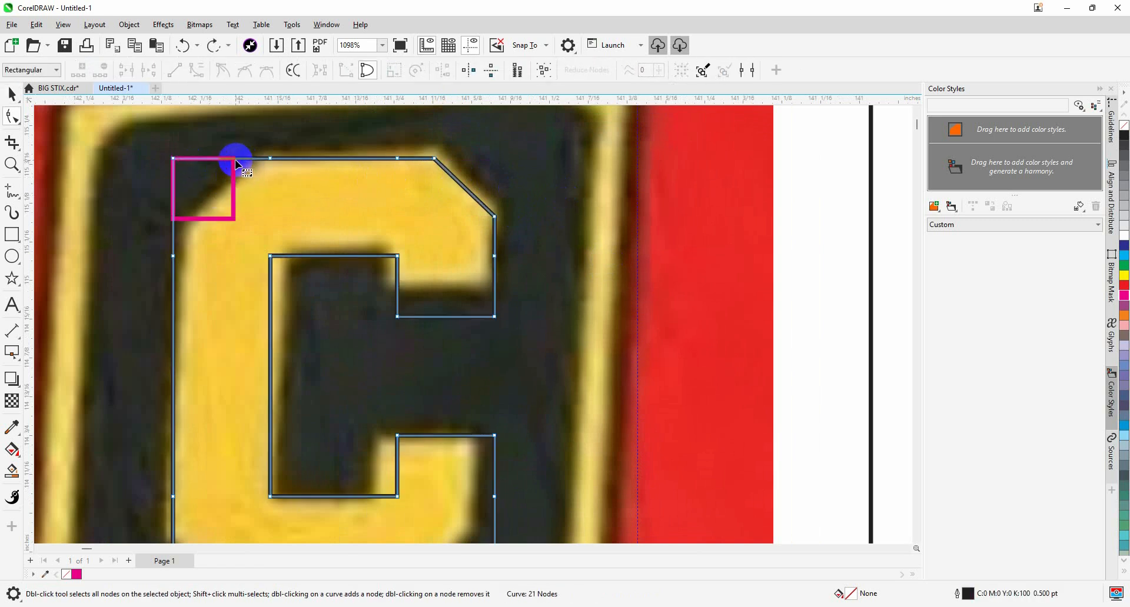
key("ctrl+shift+z")
left_click(248, 159)
left_click(247, 159)
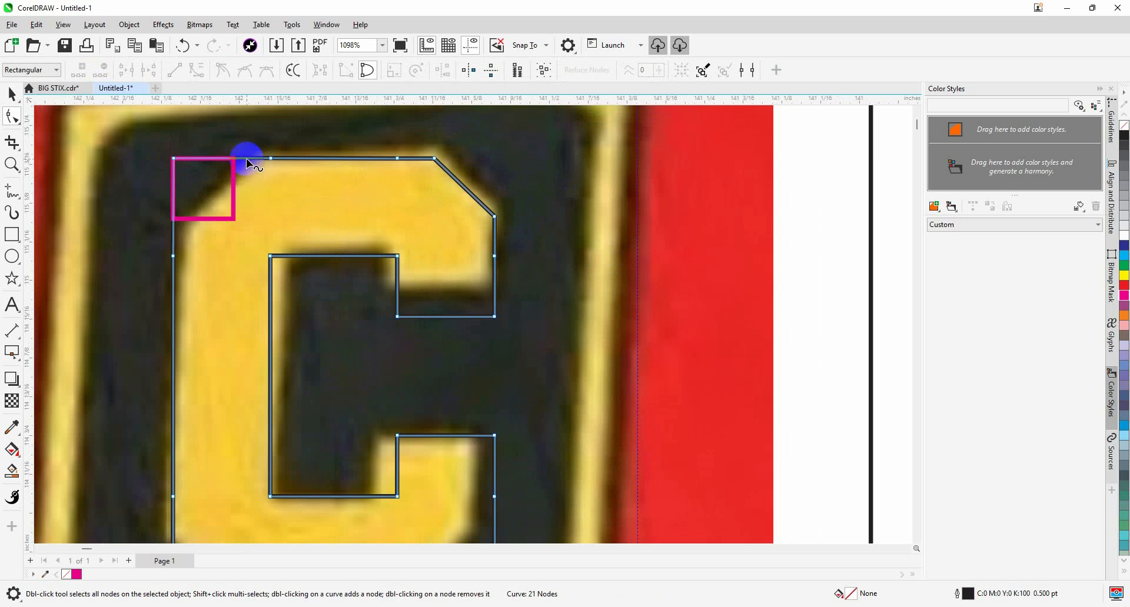
mouse_move(232, 156)
left_mouse_down()
mouse_move(159, 235)
mouse_move(169, 255)
mouse_move(185, 177)
mouse_move(131, 206)
left_mouse_up()
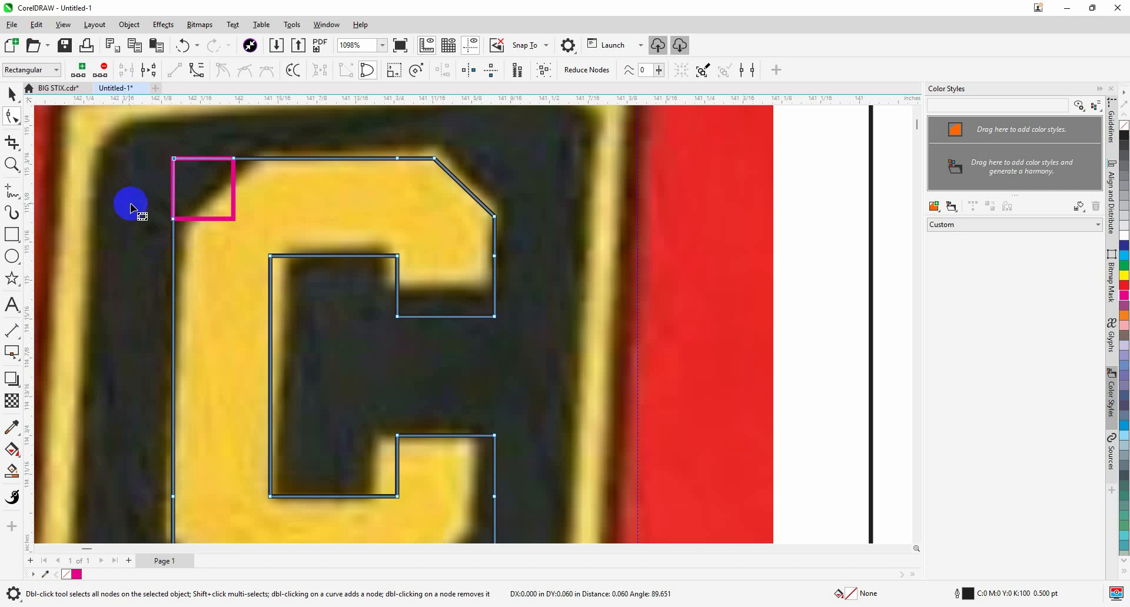
scroll(246, 145, "down", 1)
key("space")
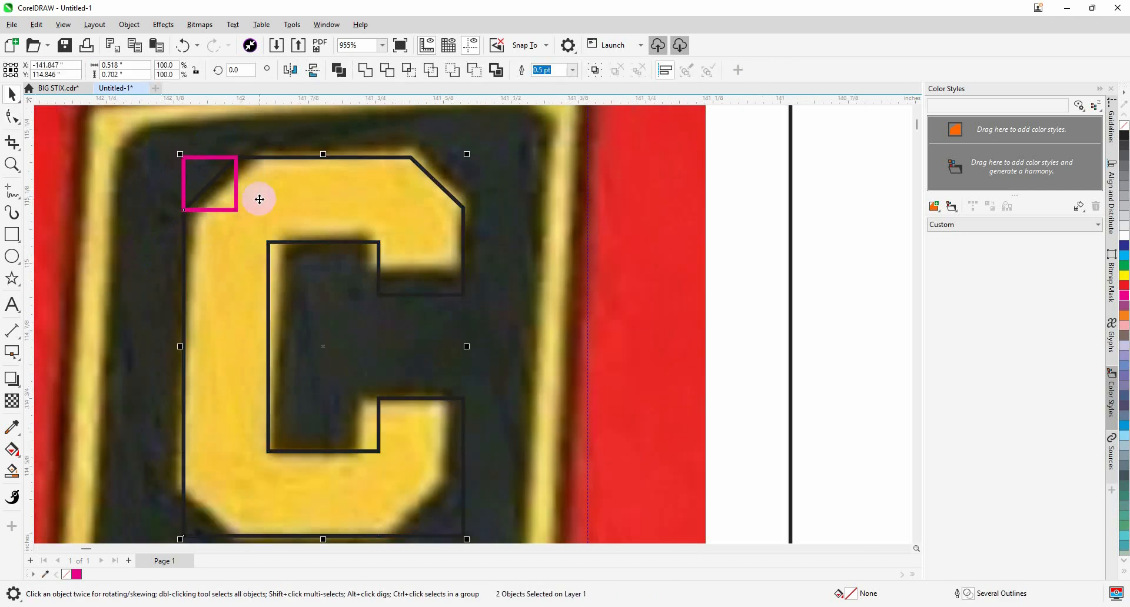
Align the magenta square with the bottom edge of the C outline so it sits in the lower-left corner
key("b")
scroll(259, 200, "down", 2)
key("F2")
left_click_drag(173, 405, 401, 489)
Bevel the C outline's lower-left corner along the magenta square's diagonal, deleting the lower-left corner nodes of both shapes
key("F10")
left_click_drag(618, 305, 505, 399)
left_click_drag(544, 356, 451, 356)
left_click_drag(209, 160, 299, 223)
scroll(297, 241, "down", 1)
left_click_drag(287, 116, 292, 210)
left_click_drag(263, 315, 338, 406)
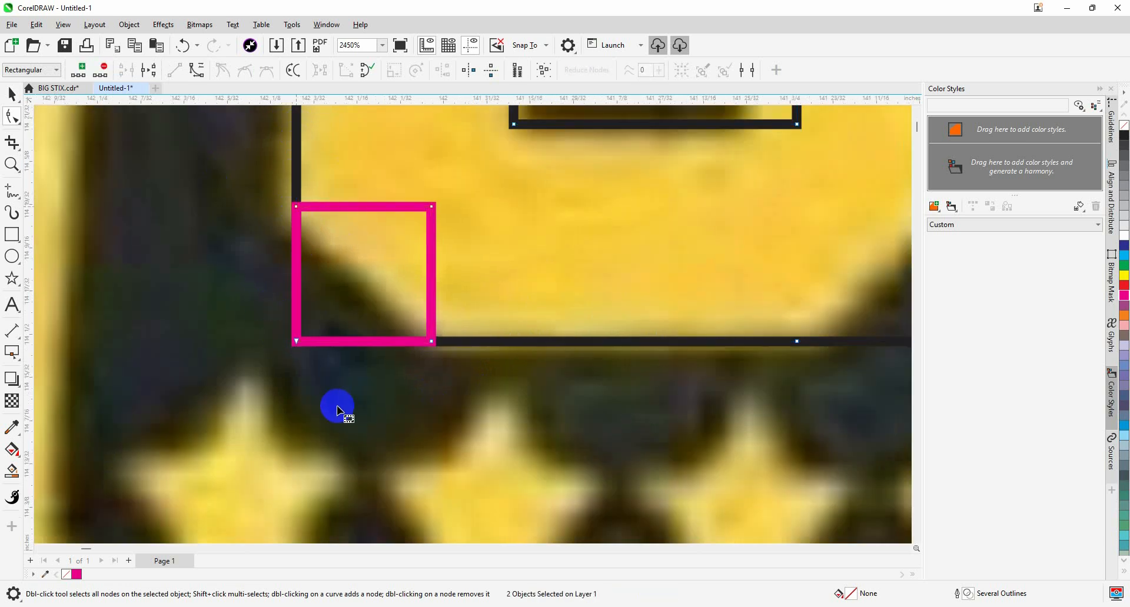
key("Delete")
scroll(269, 429, "down", 1)
key("space")
scroll(272, 429, "down", 1)
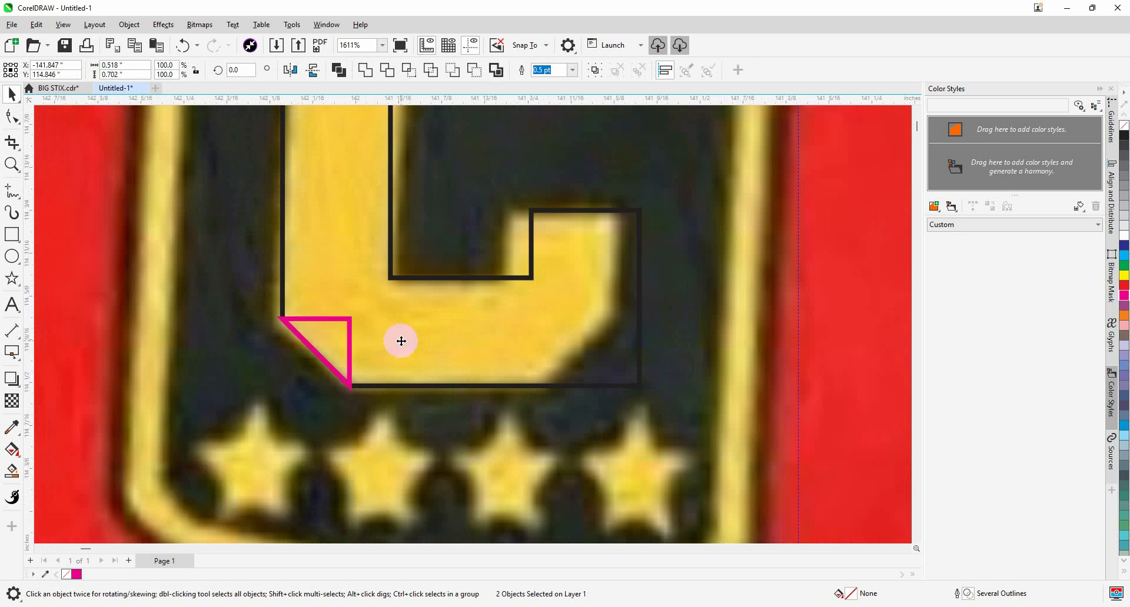
Align the magenta triangle with the C outline's right edge and flip it vertically so its diagonal cuts across the lower-right corner
left_click(815, 323)
left_click(334, 336)
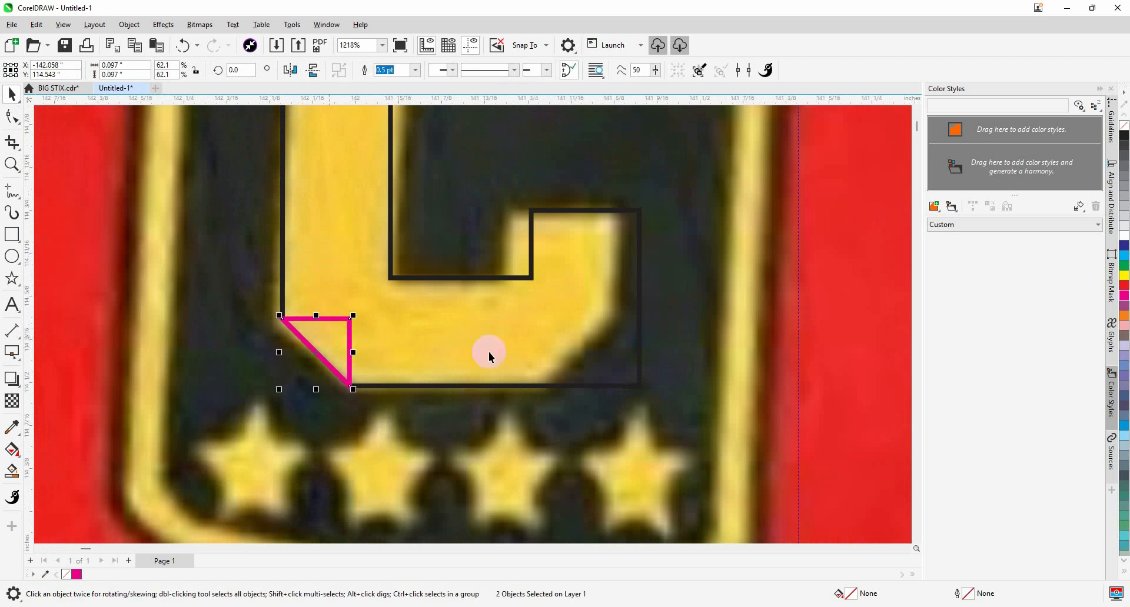
left_click(489, 352, "shift")
key("r")
left_click(615, 355)
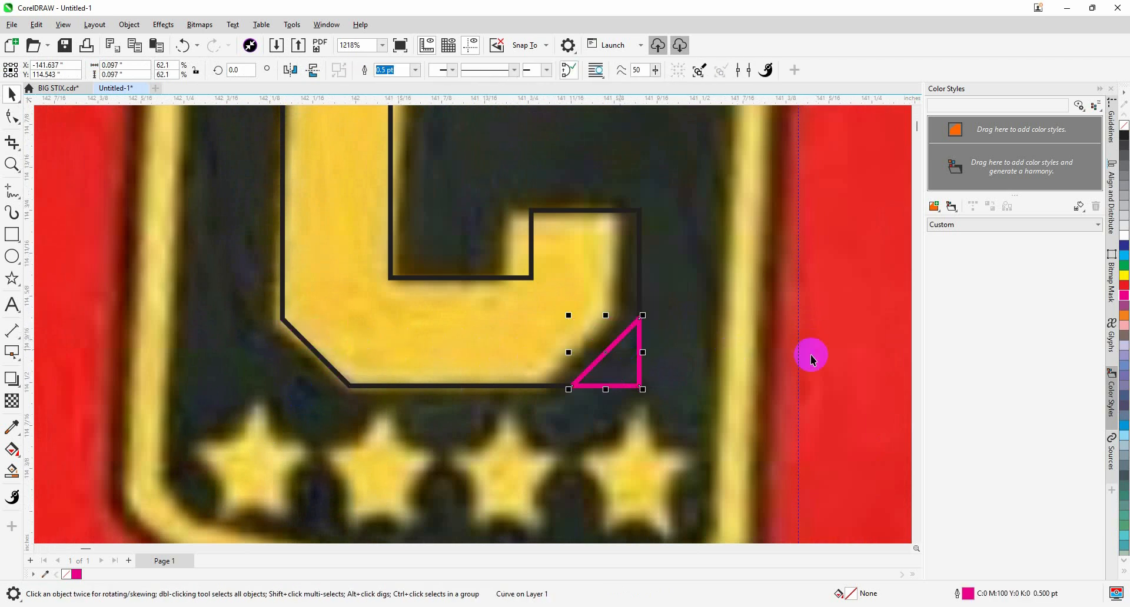
Bevel the C outline's lower-right corner by moving the adjacent nodes to the ends of the triangle's diagonal and deleting the corner node
left_click(589, 334)
key("space")
scroll(632, 380, "up", 1)
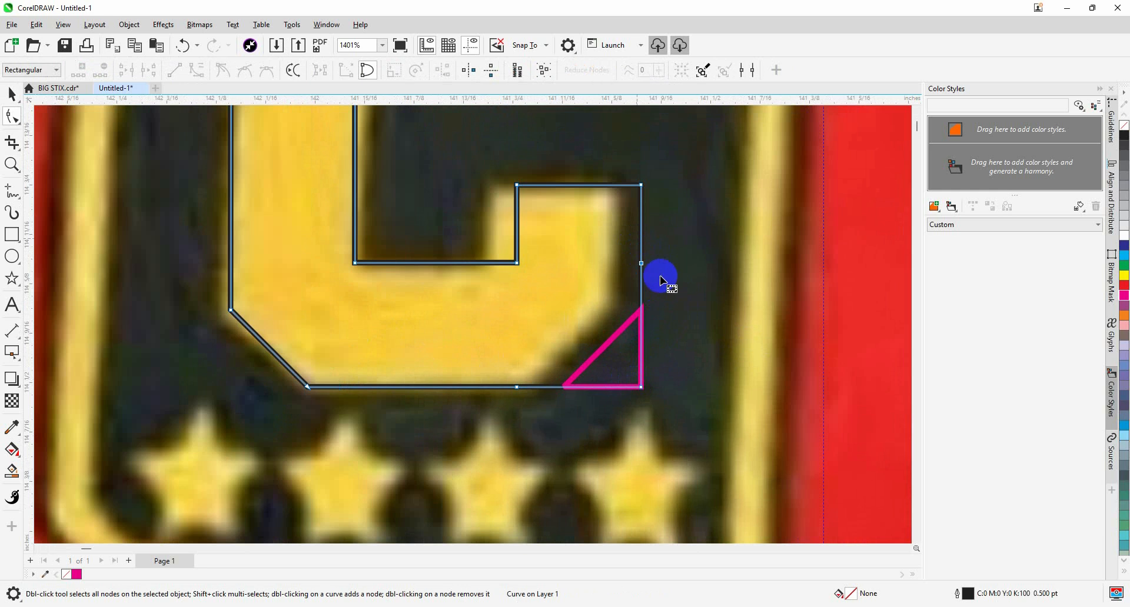
left_click(643, 264)
left_click_drag(643, 265, 643, 296)
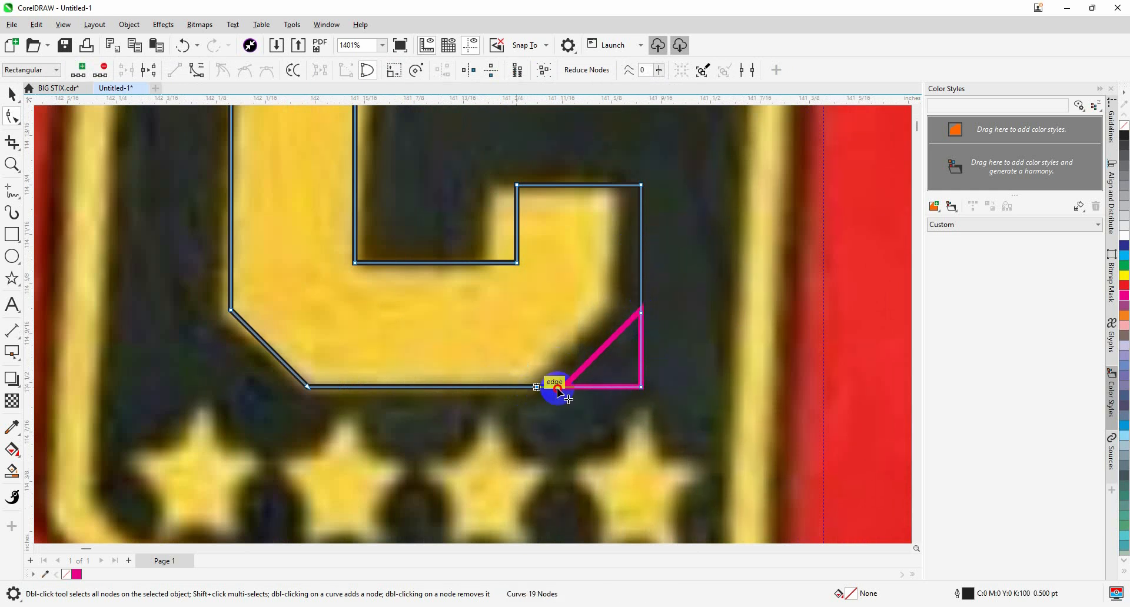
key("Delete")
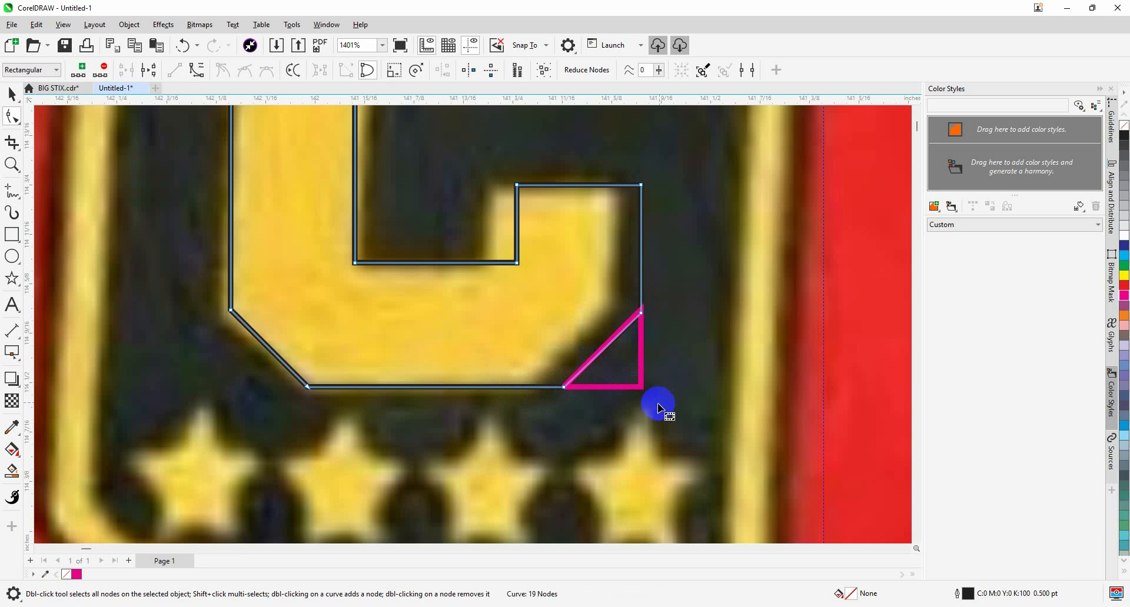
Delete the magenta guide triangle at the C outline's lower-right corner
key("space")
scroll(562, 395, "down", 2)
left_click(579, 386)
key("Delete")
scroll(333, 323, "down", 8)
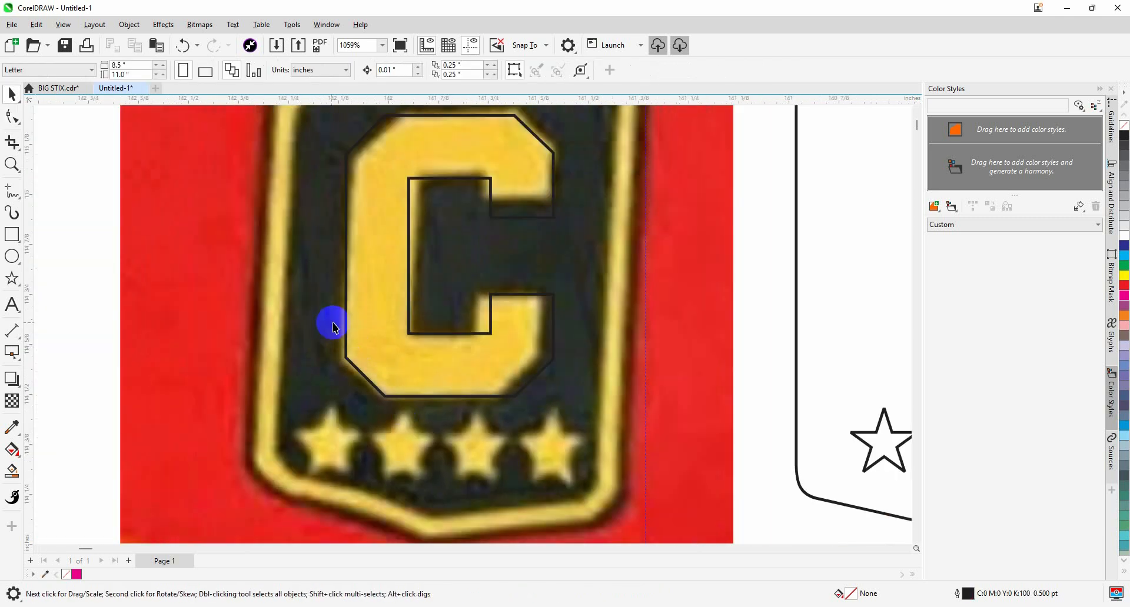
Bring the finished C outline into the vector shield and centre it horizontally on the shield outline
key("c")
key("F2")
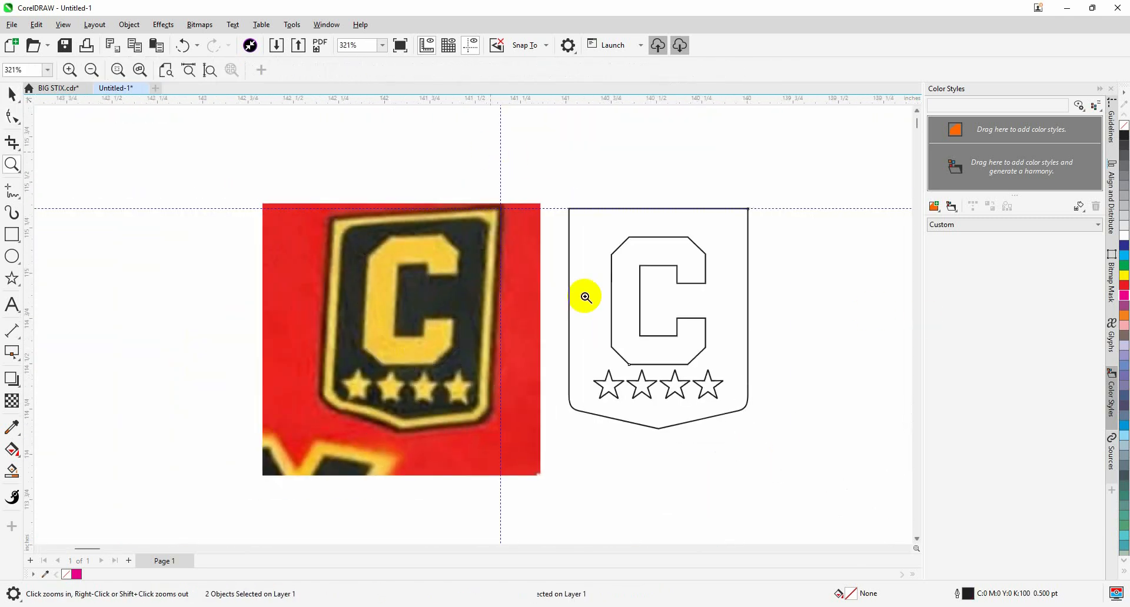
left_click_drag(492, 158, 788, 458)
left_click(805, 406)
left_click(537, 275)
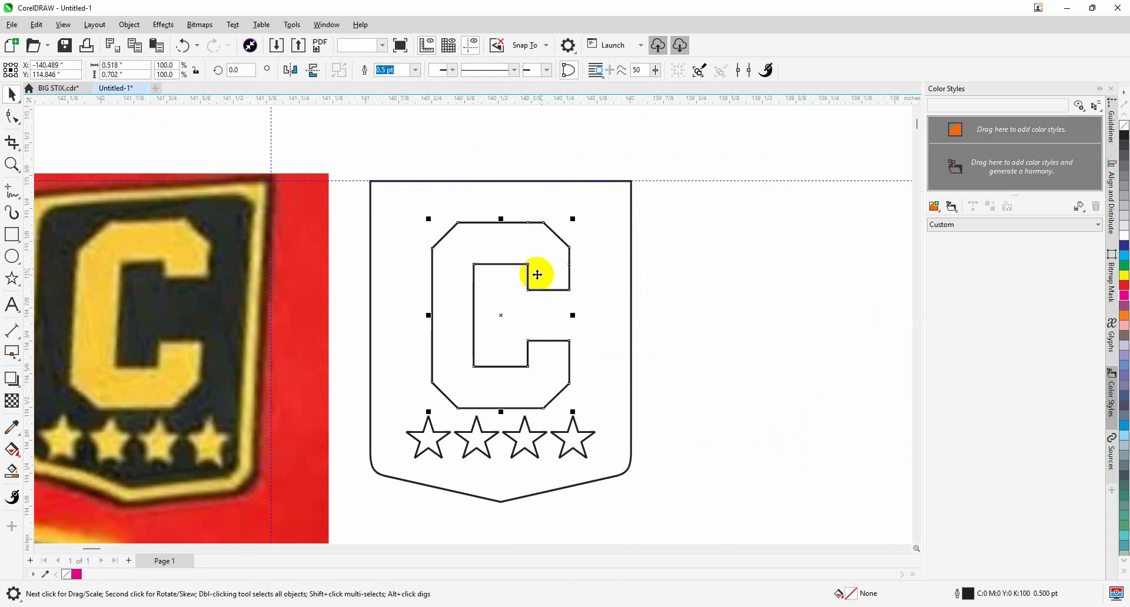
scroll(357, 238, "down", 2)
scroll(223, 243, "up", 1)
Draw two small rectangles on the badge photo to gauge the gaps above and below the C, the upper one about 0.095 by 0.066 in
key("F6")
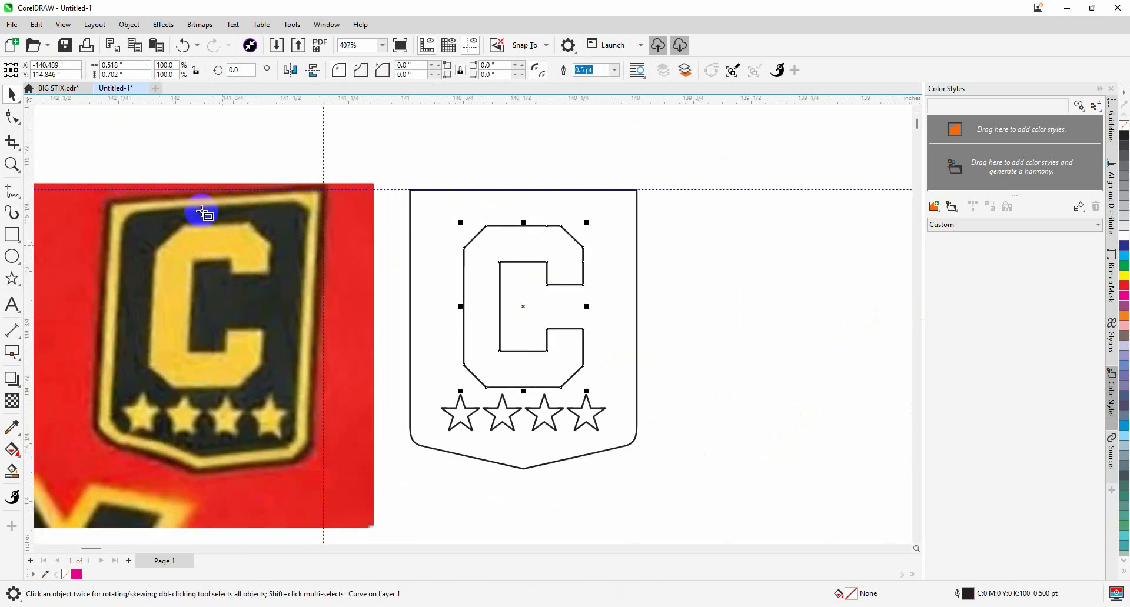
left_click_drag(202, 202, 233, 225)
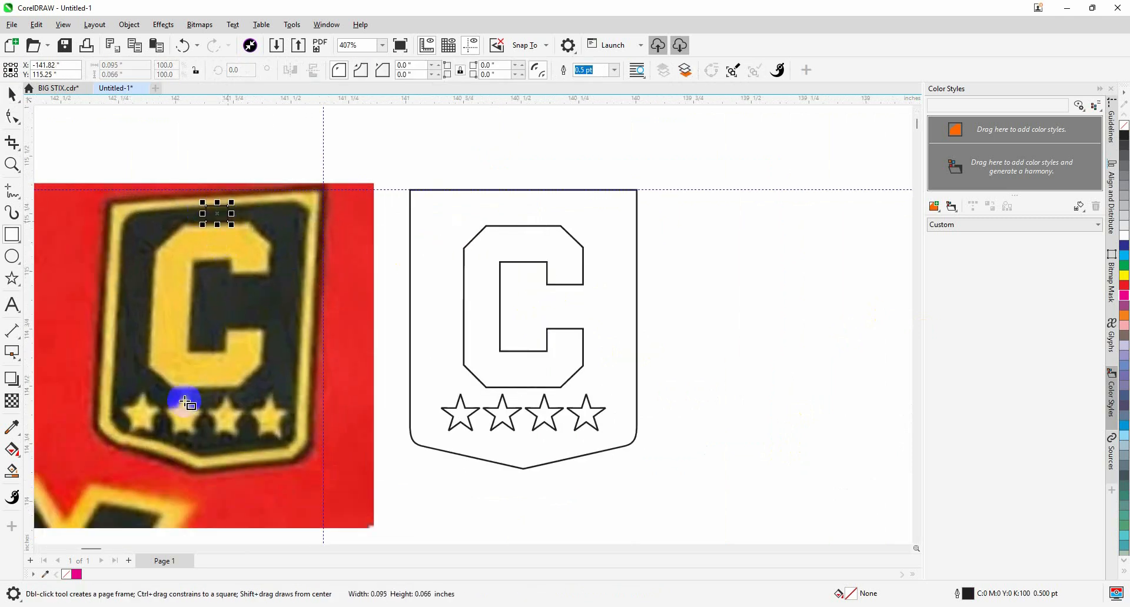
left_click_drag(185, 403, 200, 398)
key("space")
scroll(560, 285, "up", 1)
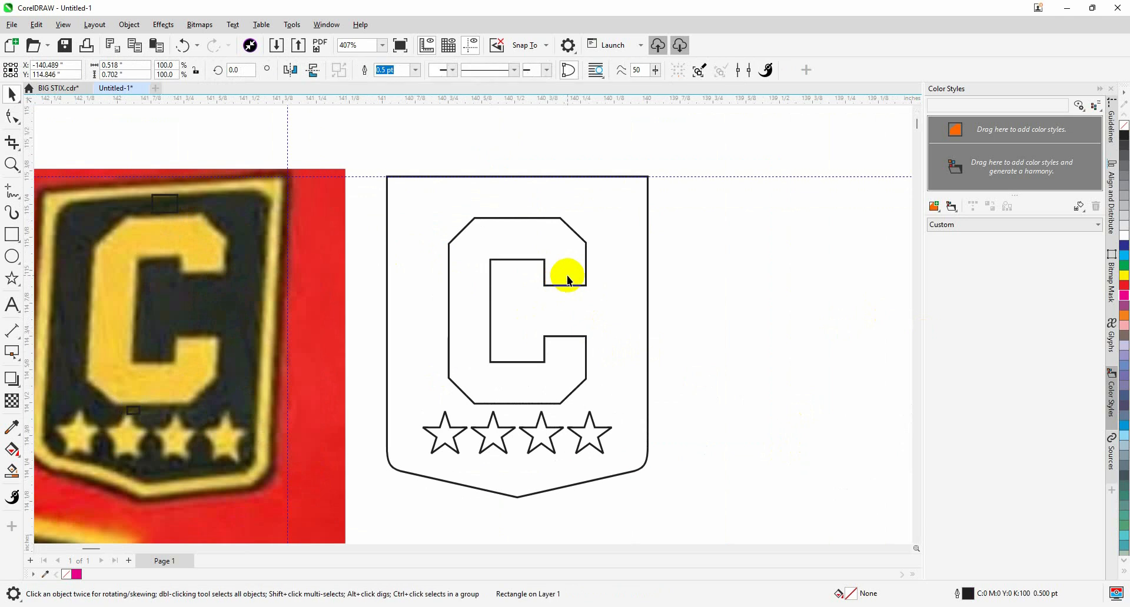
Add a one-step inside contour to the shield outline with a 0.048 in offset and break it apart into a separate curve
left_click(567, 276)
left_click(468, 200)
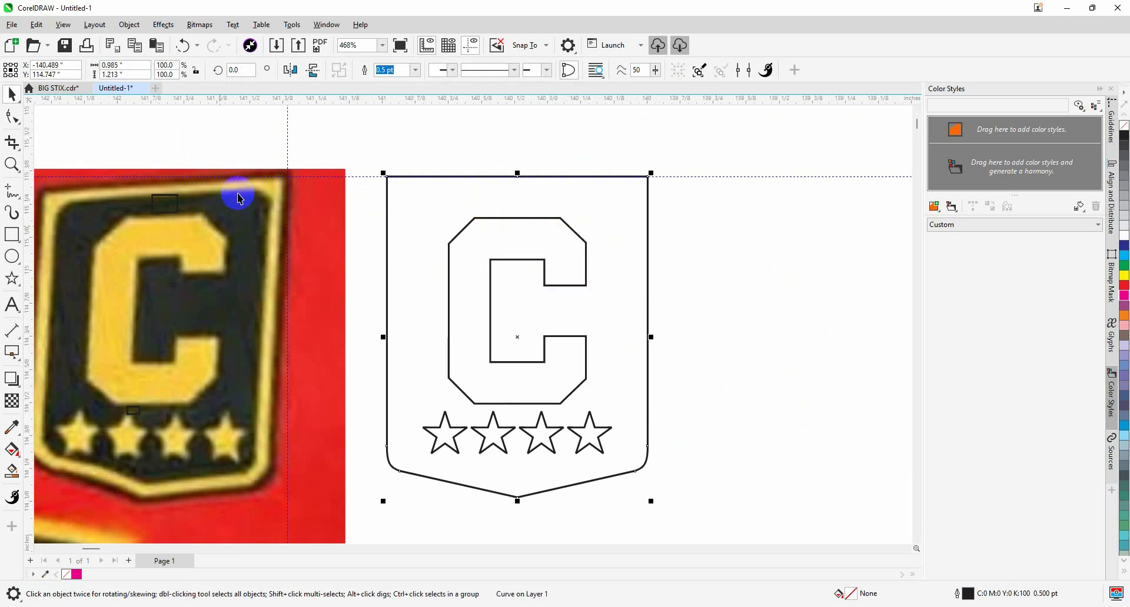
left_click(442, 205)
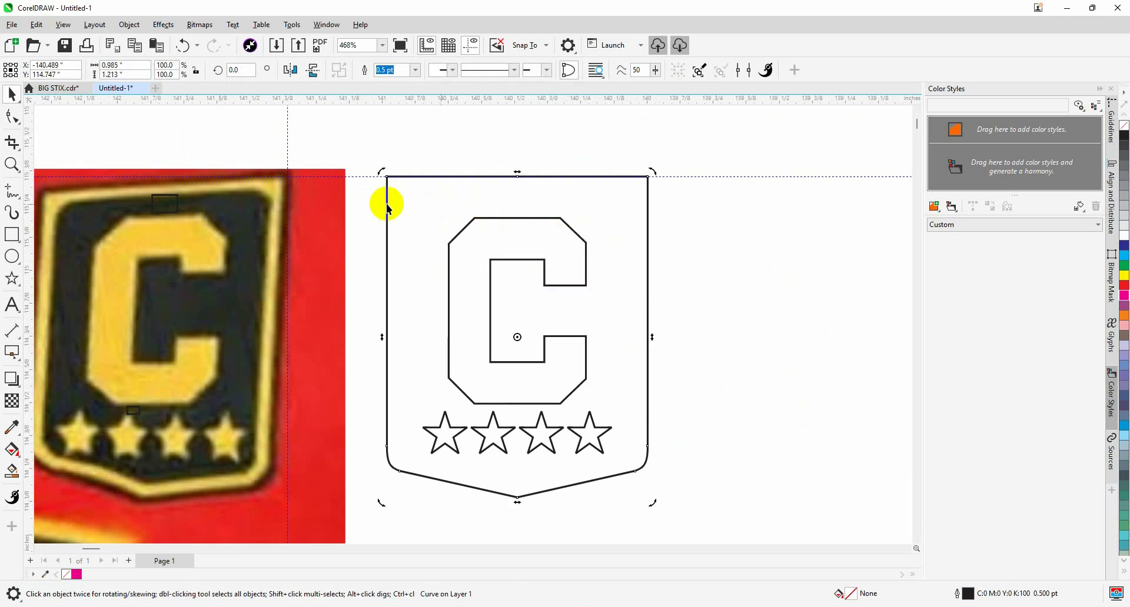
left_click(22, 366)
left_click(36, 395)
left_click_drag(404, 183, 403, 196)
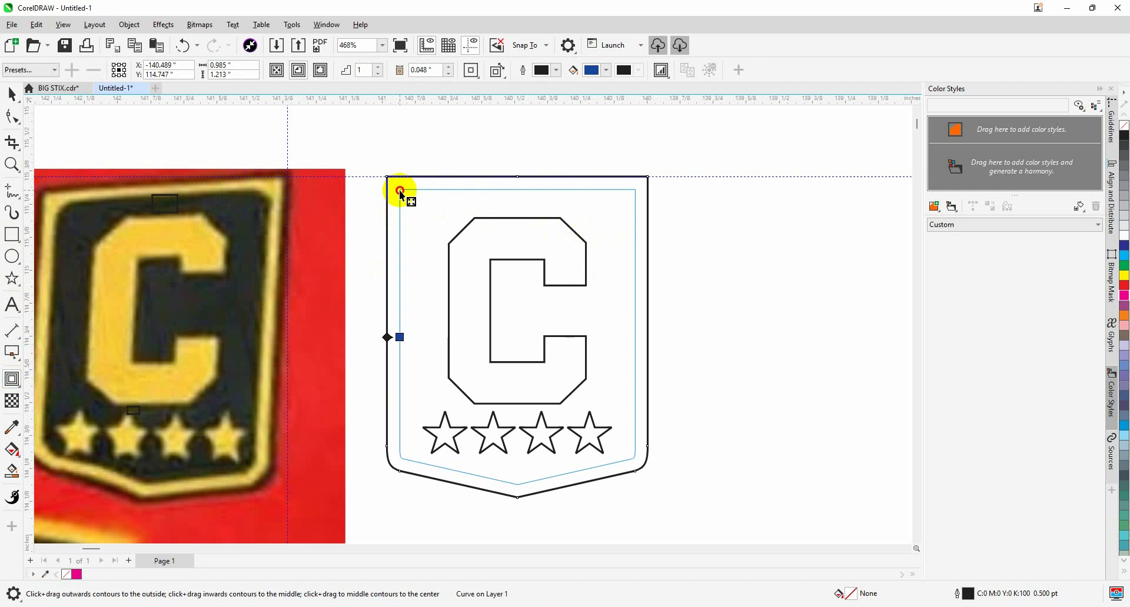
left_click_drag(402, 195, 399, 191)
key("space")
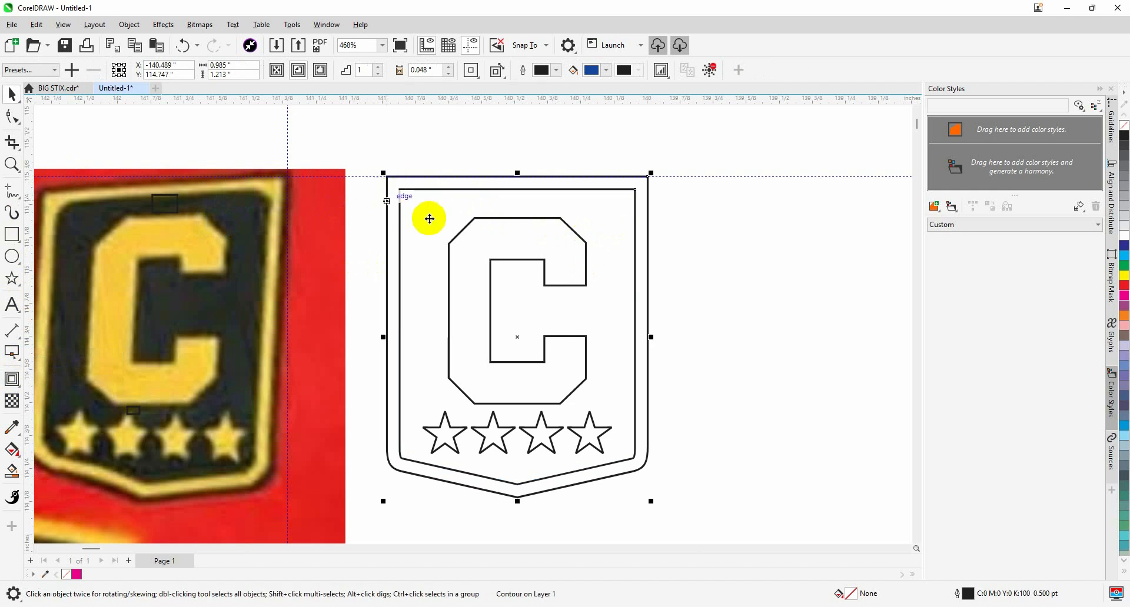
left_click(798, 288)
Draw a circle about 0.091 in across near the upper-left corner of the inner shield outline
key("F10")
left_click(449, 199)
scroll(428, 200, "up", 1)
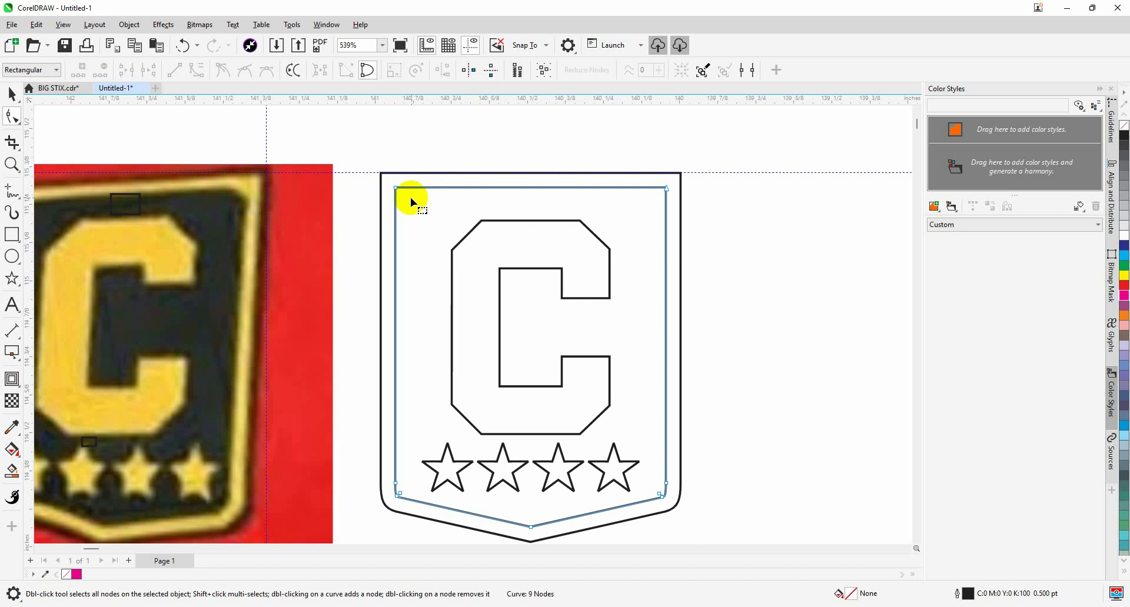
scroll(411, 197, "up", 1)
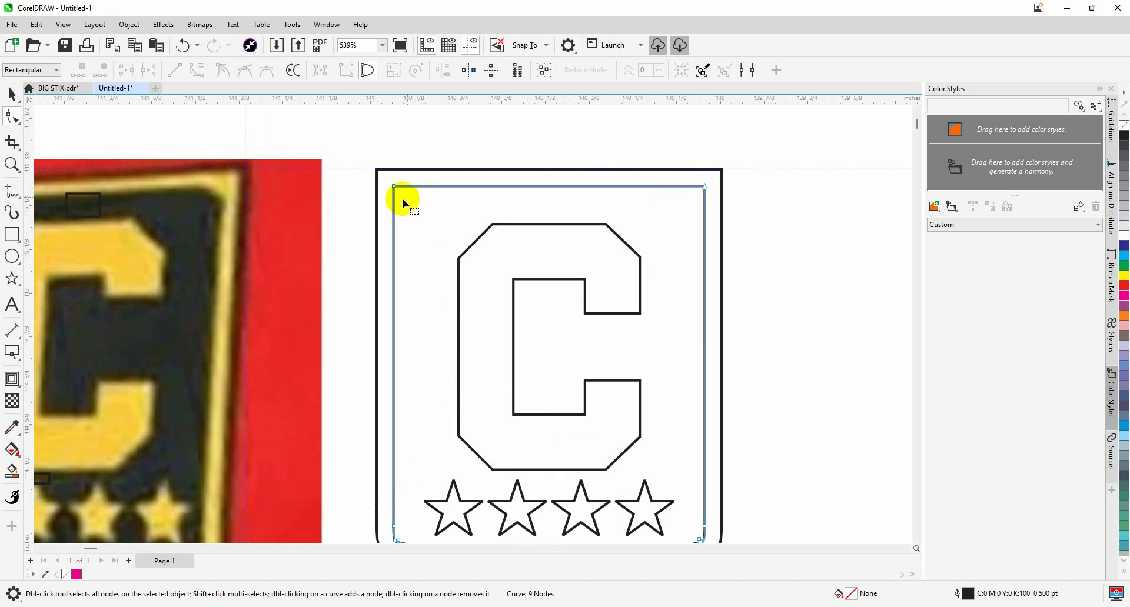
left_click(12, 256)
left_click_drag(463, 246, 424, 208)
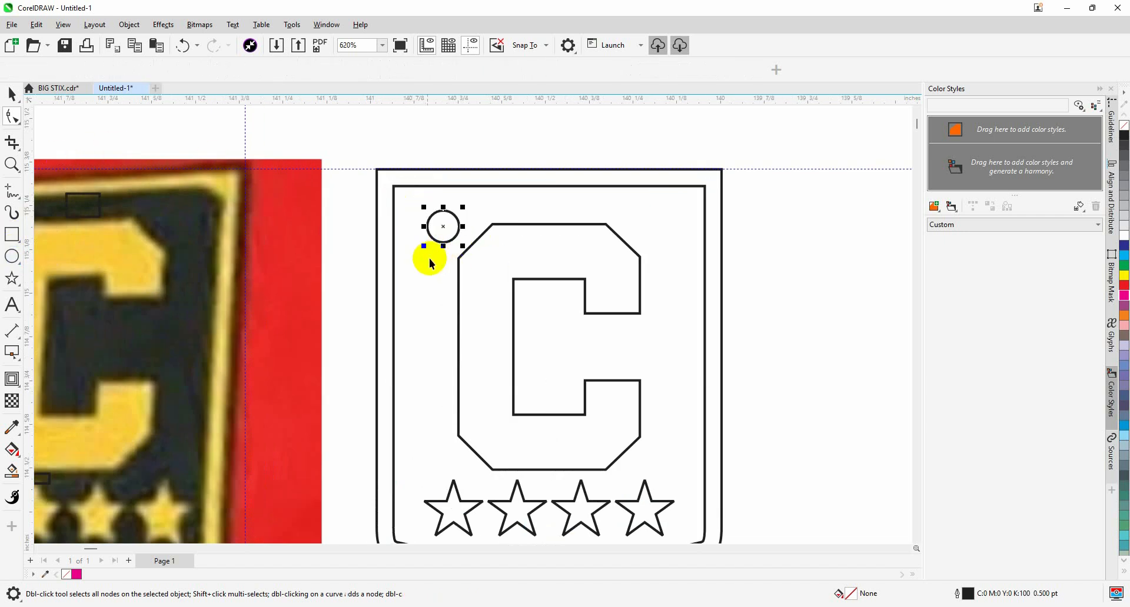
Align the small circle with the top and left edges of the inner shield outline
key("space")
left_click(428, 264, "shift")
key("t")
key("l")
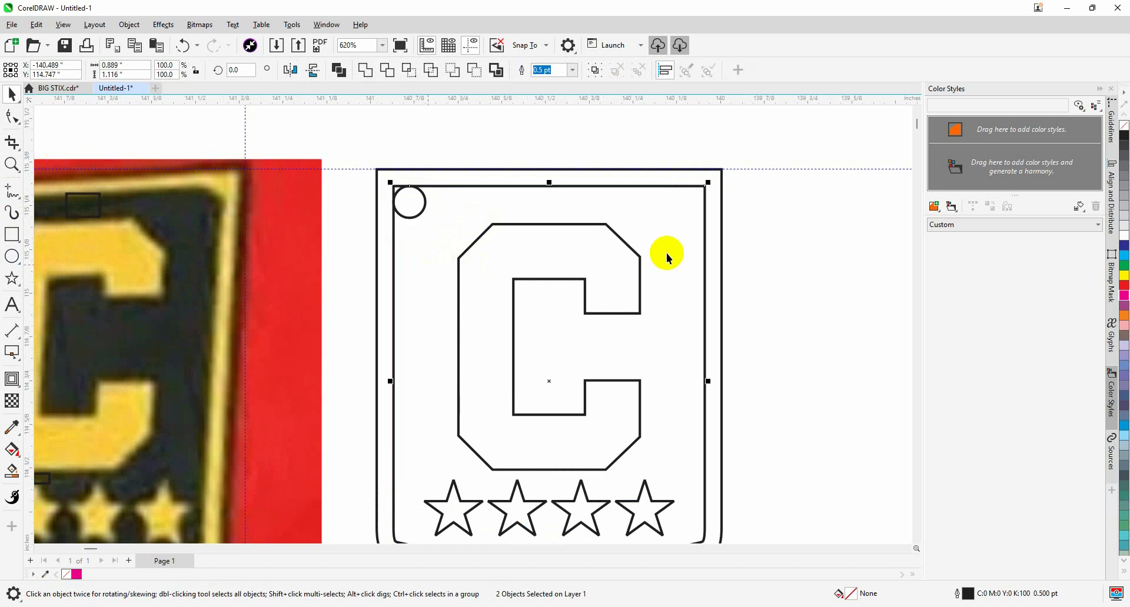
left_click(904, 256)
Add nodes on the inner shield outline's top and left edges near the circle and delete its upper-left corner node
scroll(405, 177, "up", 4)
double_click(479, 214)
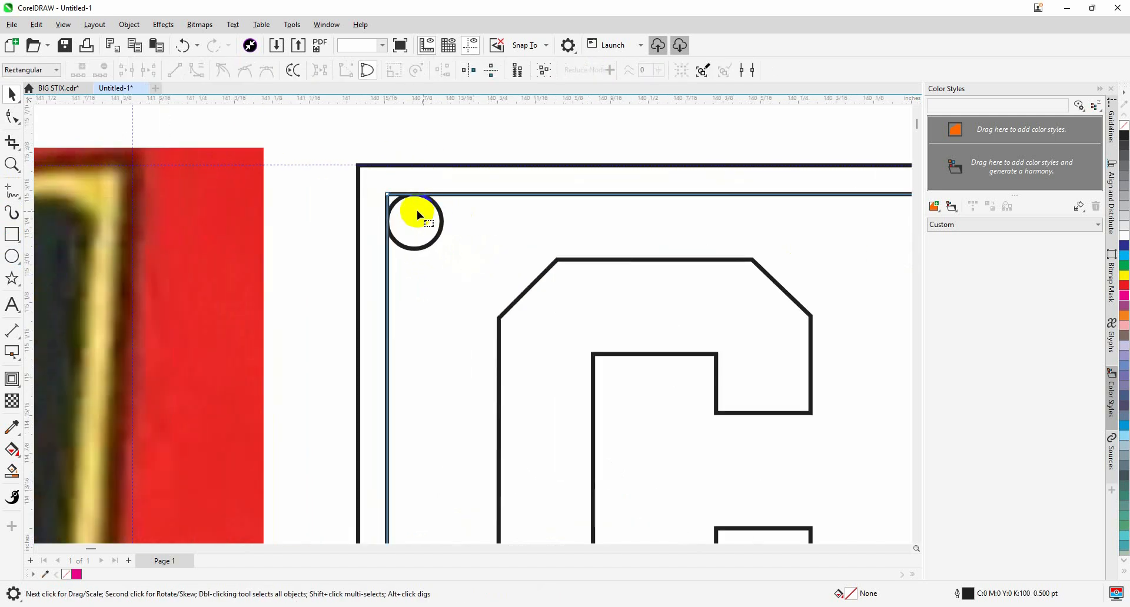
double_click(388, 229)
double_click(387, 194)
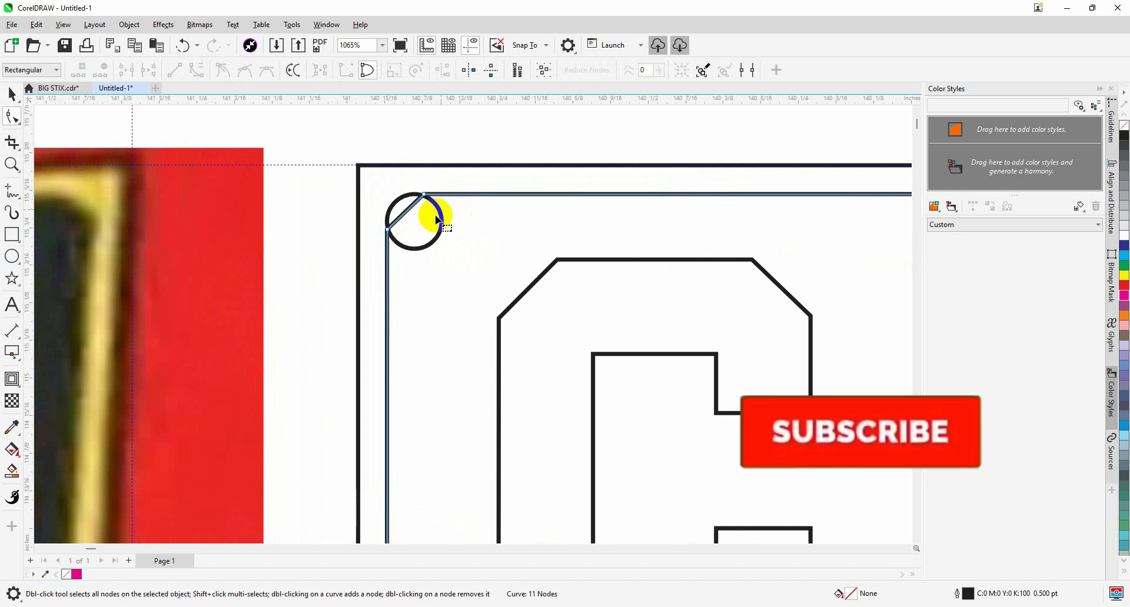
Duplicate the small circle and align the copy with the right edge of the inner shield outline
scroll(435, 221, "down", 2)
key("space")
left_click(435, 221)
left_click_drag(441, 221, 465, 221)
right_click(465, 221)
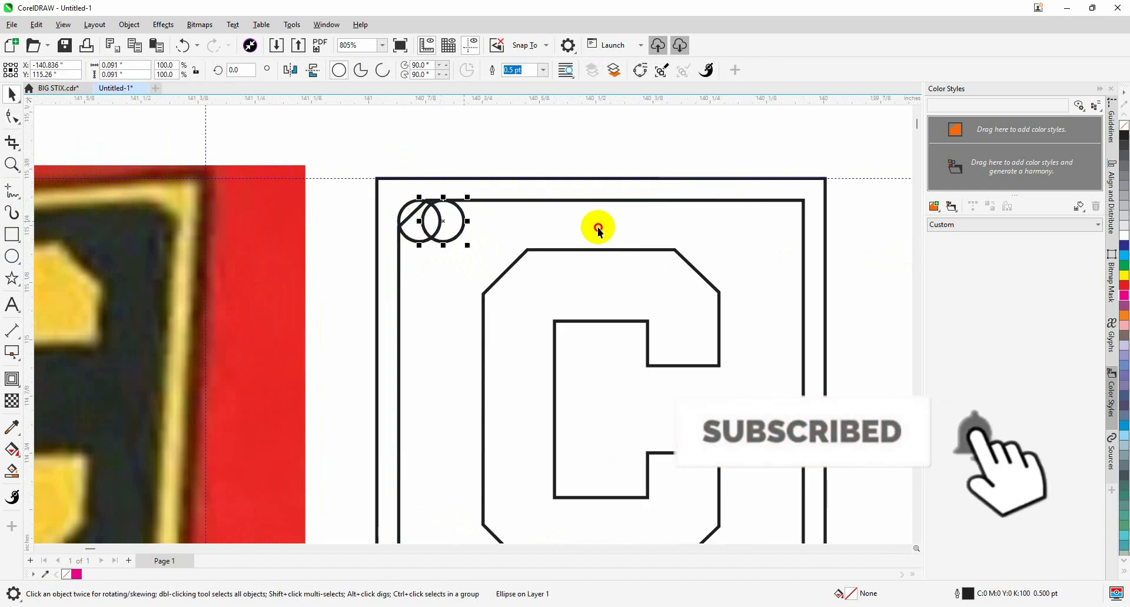
left_click(599, 228, "shift")
key("r")
left_click(804, 228)
Add nodes on the inner shield outline's top and right edges at the second circle and delete its upper-right corner node
key("space")
scroll(802, 211, "up", 1)
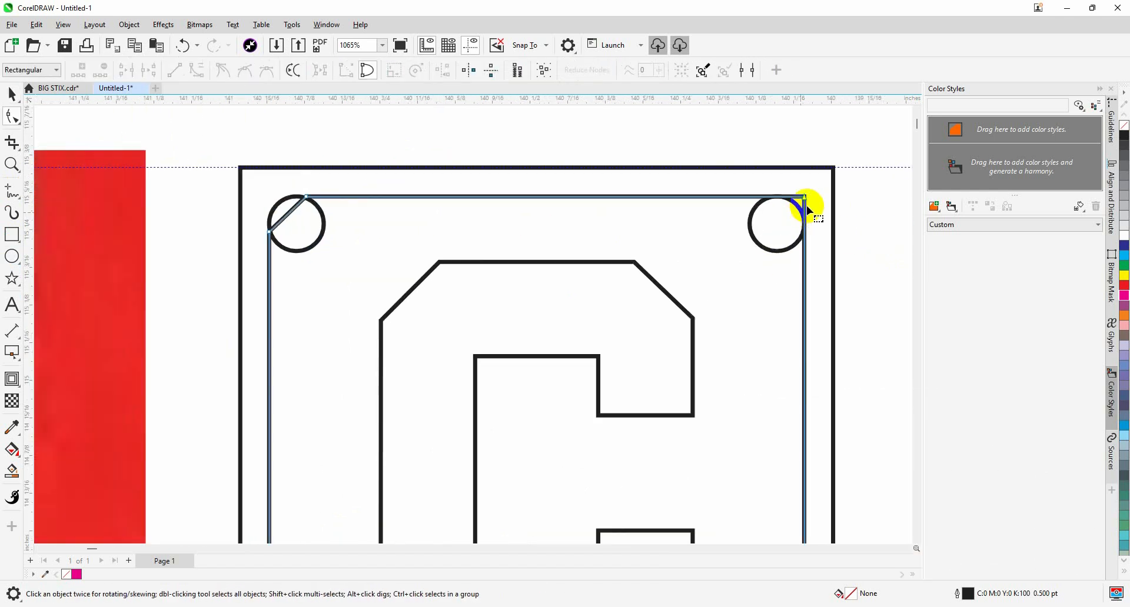
double_click(793, 197)
double_click(804, 233)
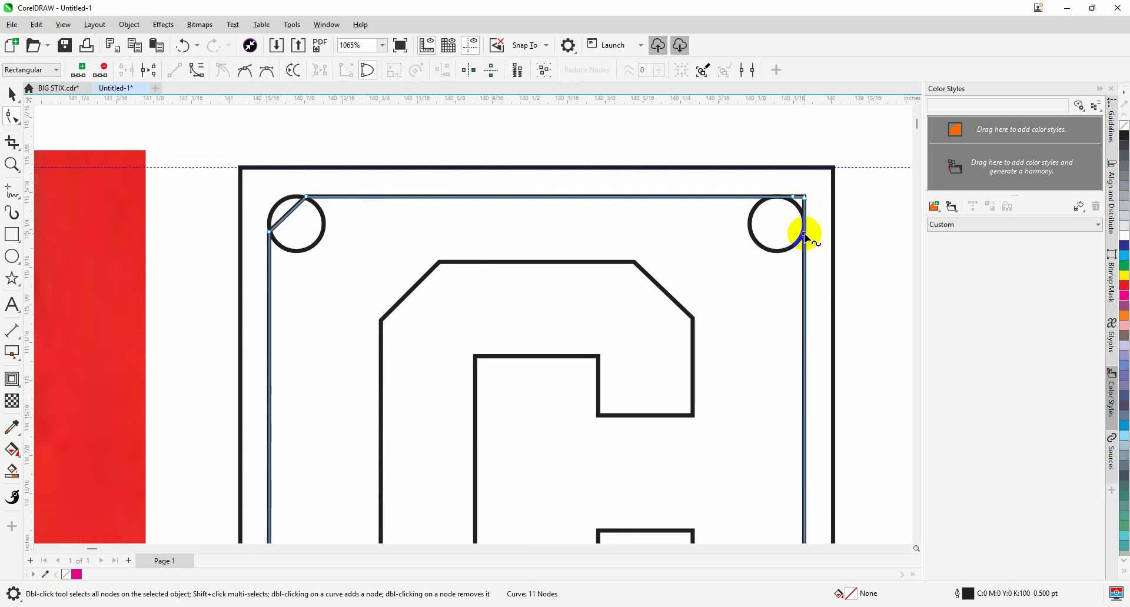
mouse_move(796, 204)
left_mouse_down()
mouse_move(757, 194)
mouse_move(789, 195)
mouse_move(777, 199)
left_mouse_up()
double_click(805, 199)
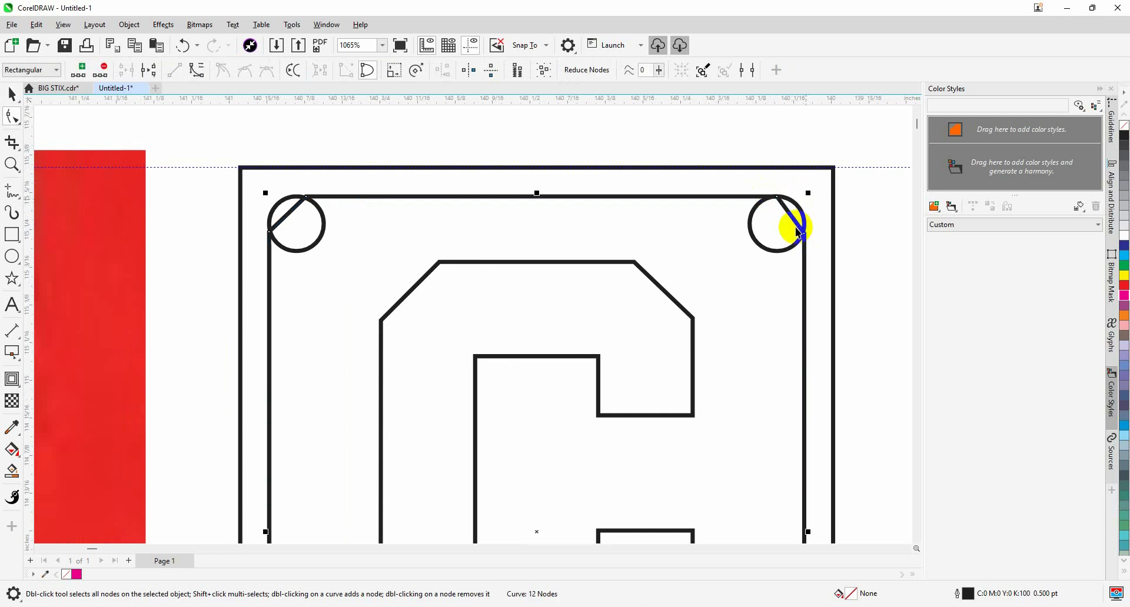
scroll(796, 234, "down", 1)
key("space")
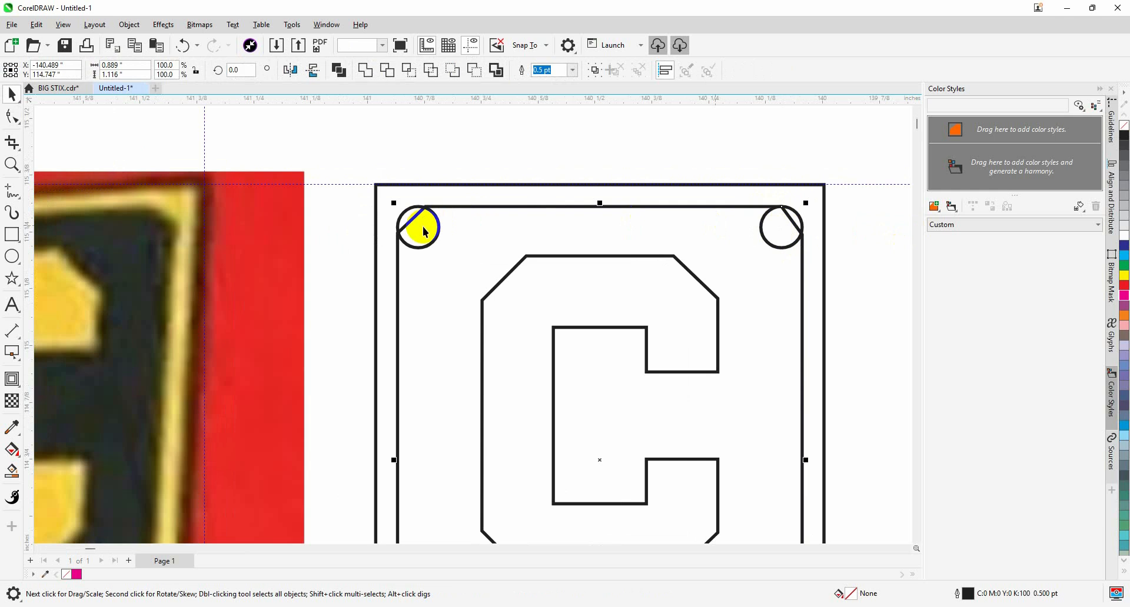
Weld the two small circles to the inner shield outline and delete the surplus nodes at its upper-left rounded corner
left_click(365, 70)
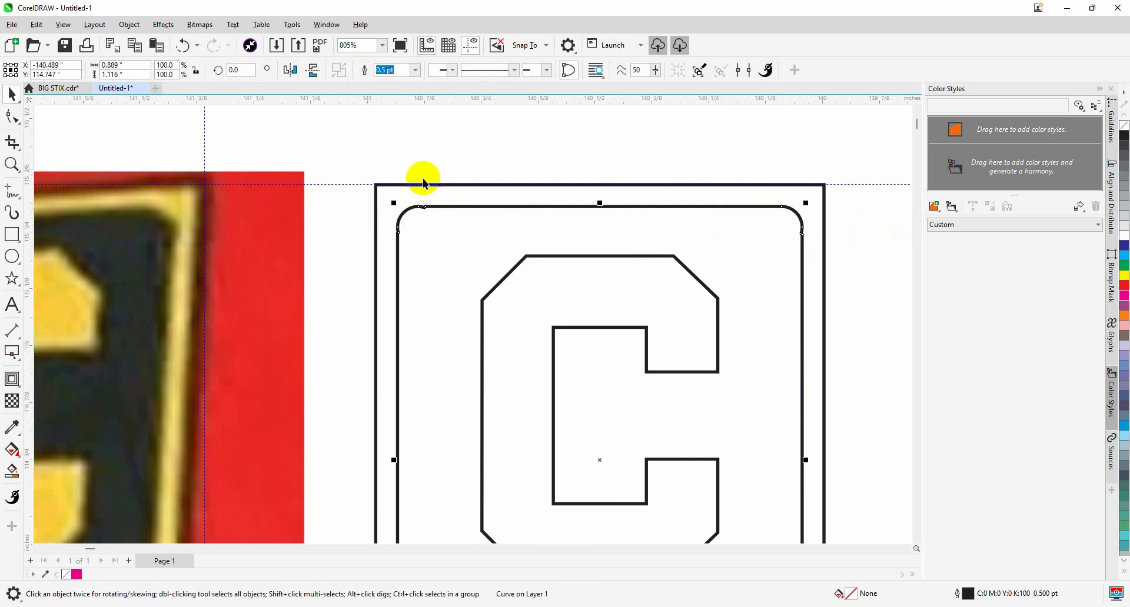
key("space")
scroll(433, 210, "up", 1)
double_click(422, 208)
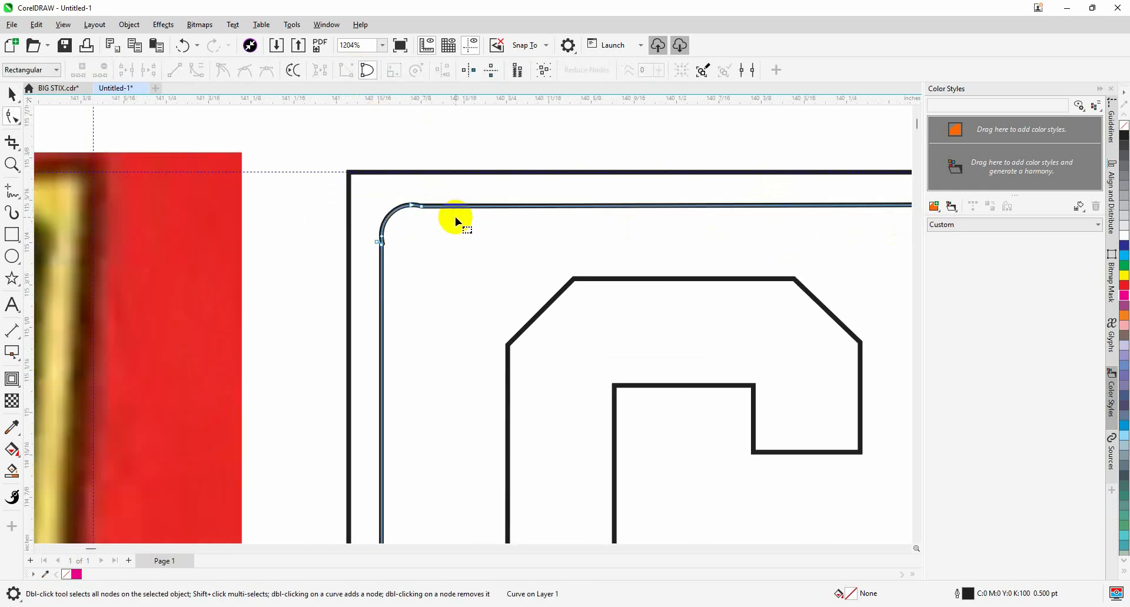
double_click(422, 206)
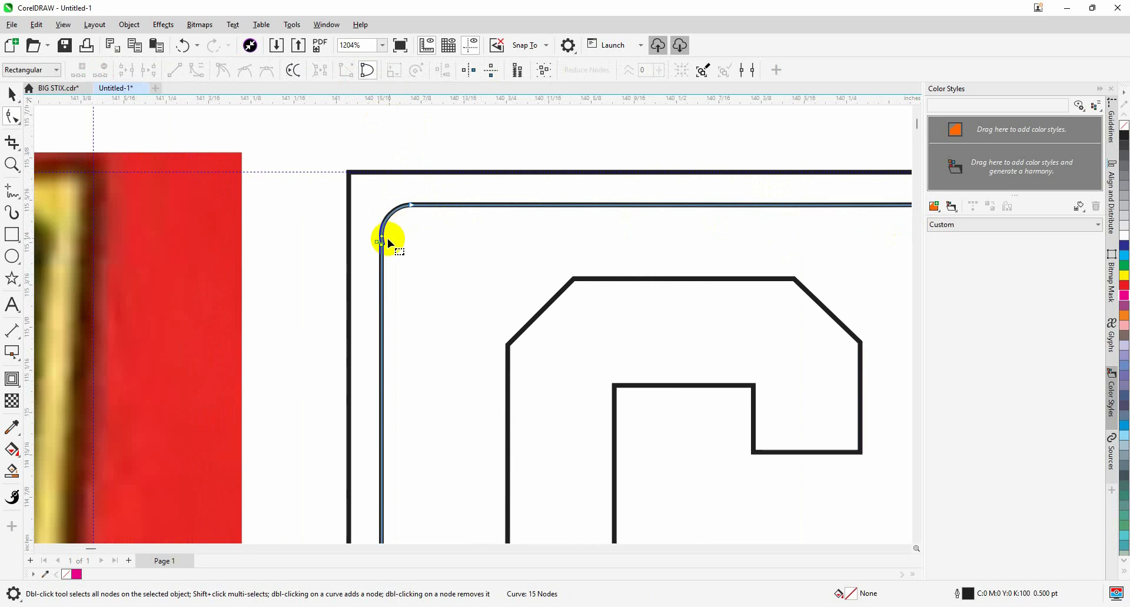
double_click(385, 242)
Delete the surplus nodes at the inner shield outline's upper-right rounded corner
key("space")
scroll(313, 210, "down", 1)
scroll(730, 239, "up", 1)
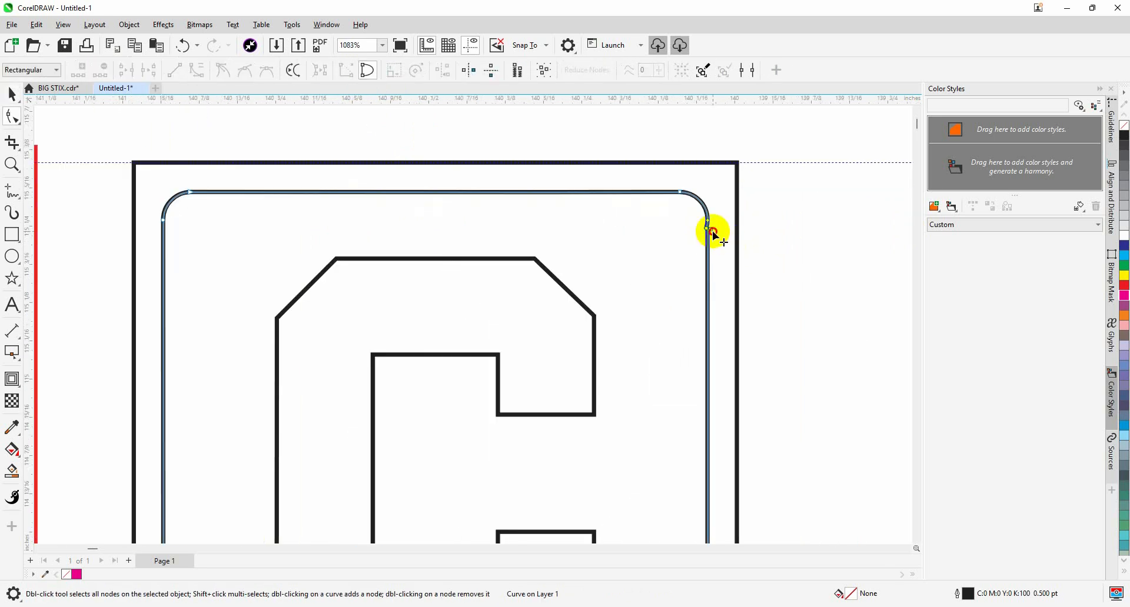
key("space")
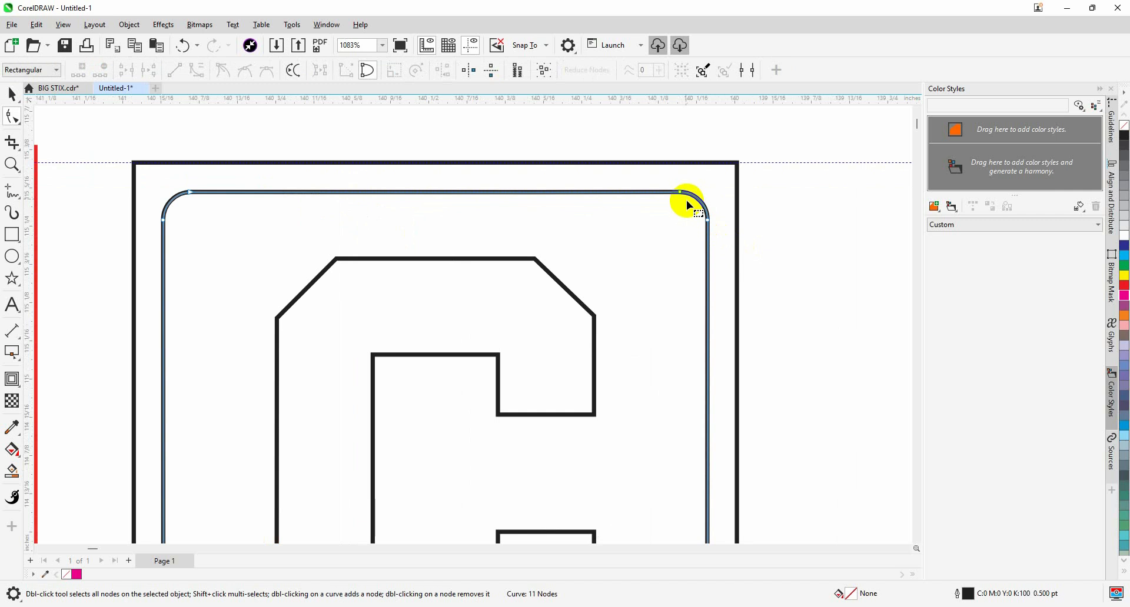
key("space")
Fill the outer shield yellow and the inner shield black
scroll(687, 203, "down", 3)
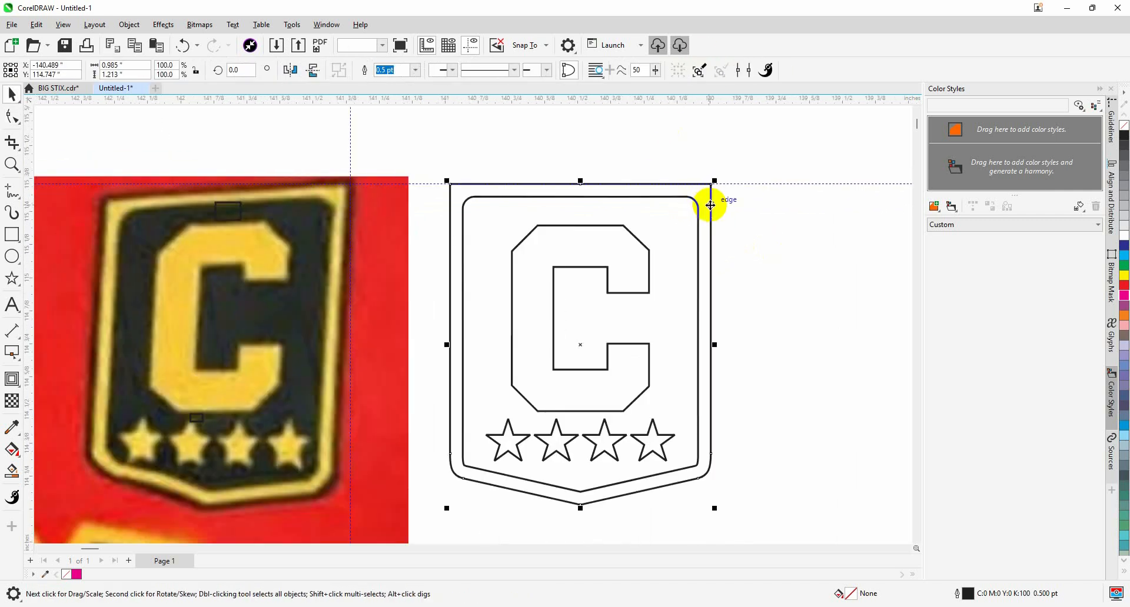
left_click(1125, 276)
key("Tab")
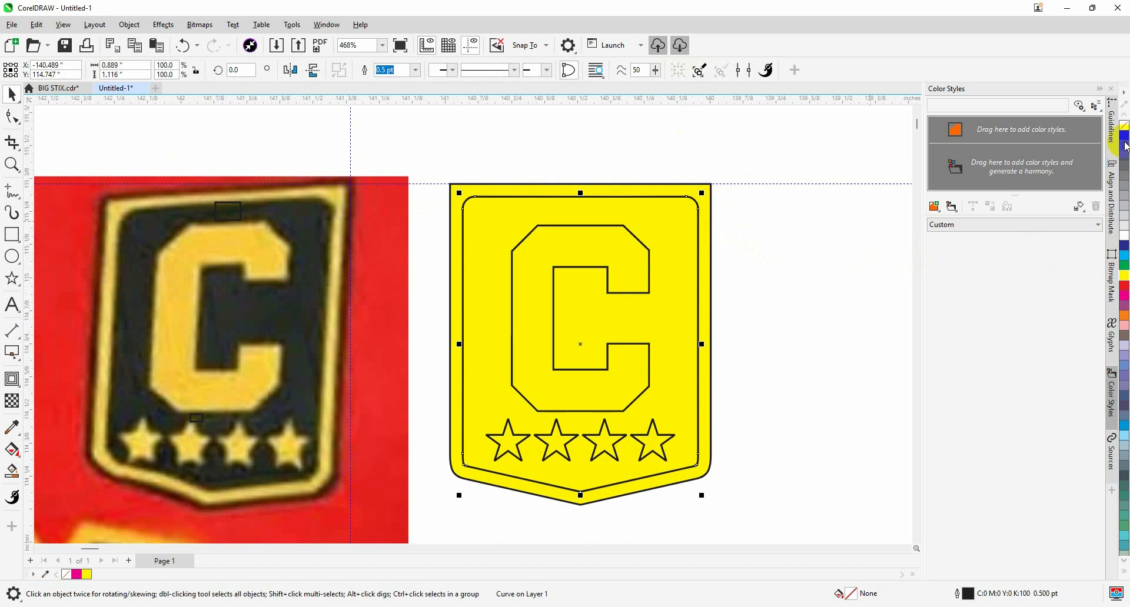
left_click(1125, 135)
Add a one-step outward contour of 0.02 inches to the yellow outer shield and break it apart
left_click(706, 206)
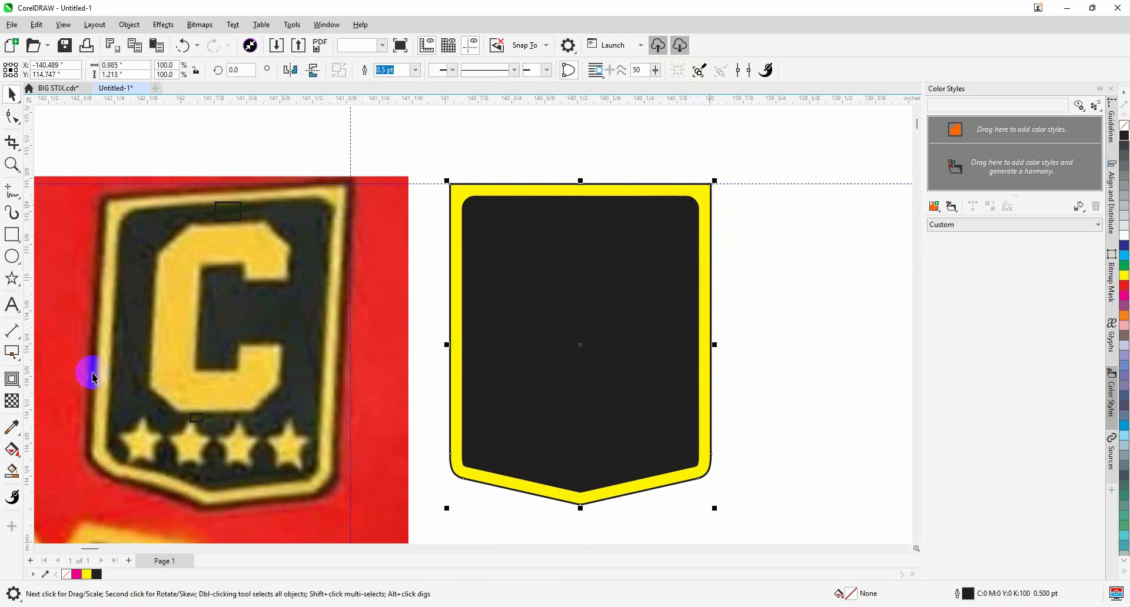
left_click(12, 379)
scroll(472, 176, "up", 2)
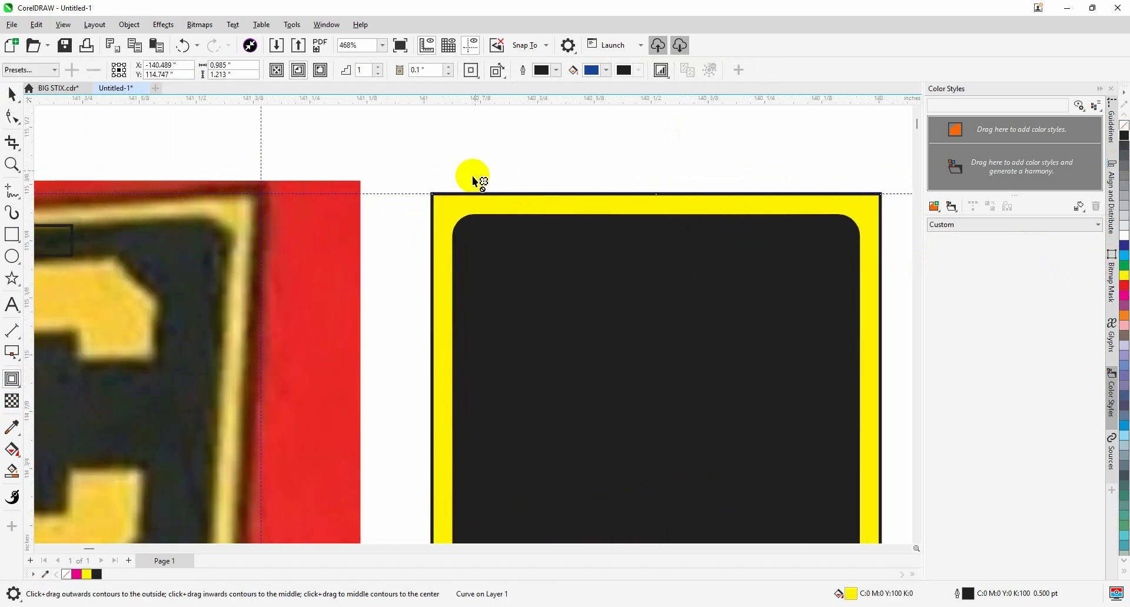
left_click_drag(439, 201, 418, 176)
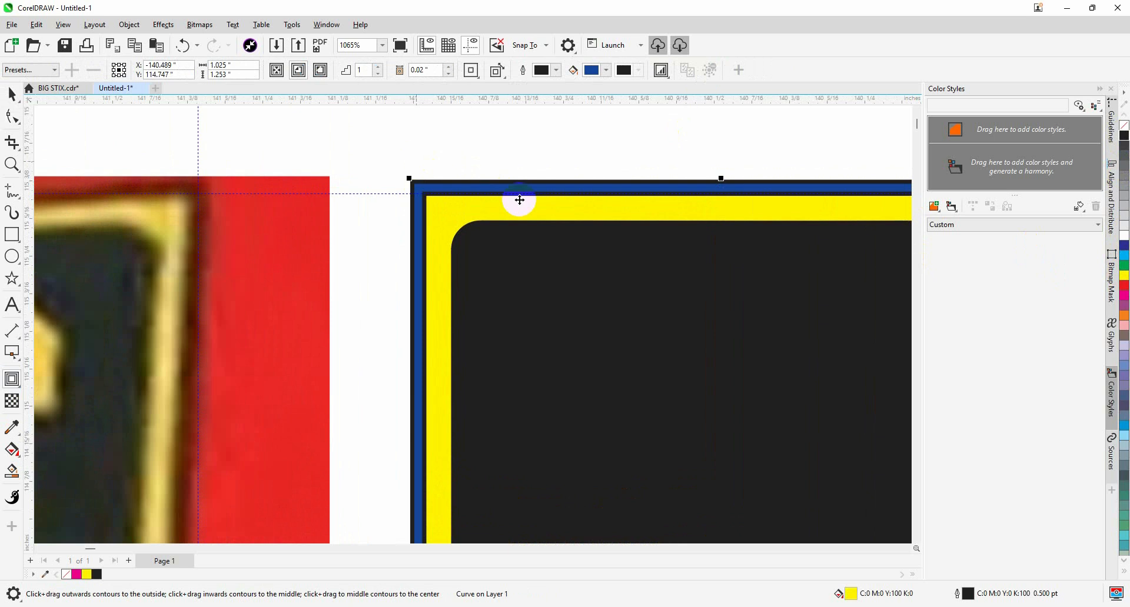
scroll(521, 204, "down", 1)
scroll(654, 264, "down", 2)
key("ctrl+k")
Fill the separated contour shape around the yellow shield black
key("space")
left_click(836, 228)
scroll(799, 227, "up", 1)
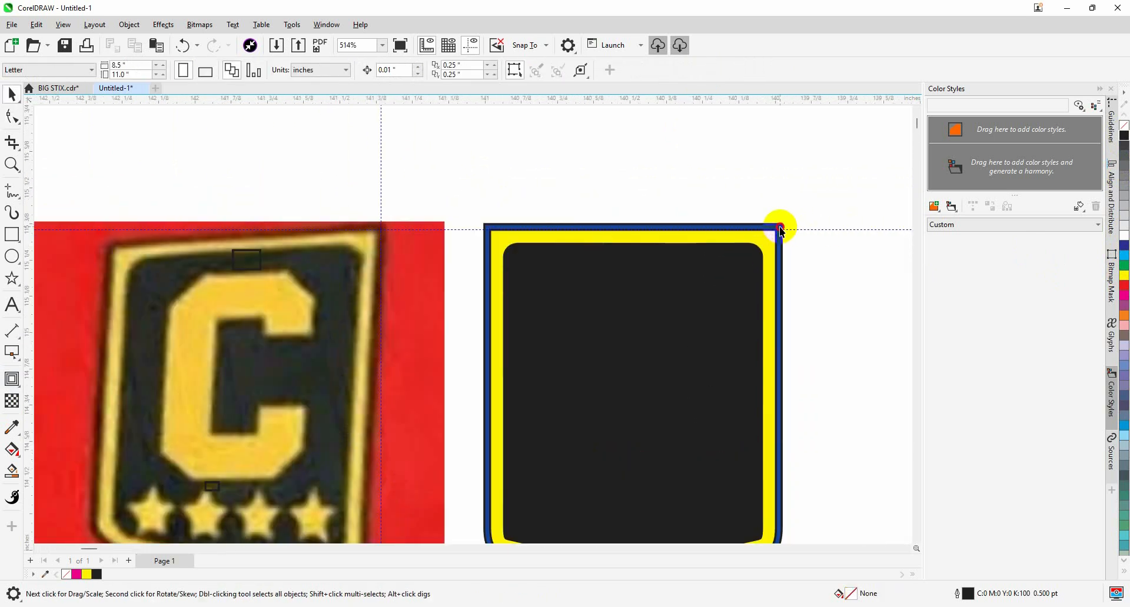
left_click(780, 229)
left_click(1126, 137)
left_click(790, 204)
Fill the block letter C and the four stars yellow
scroll(518, 232, "down", 1)
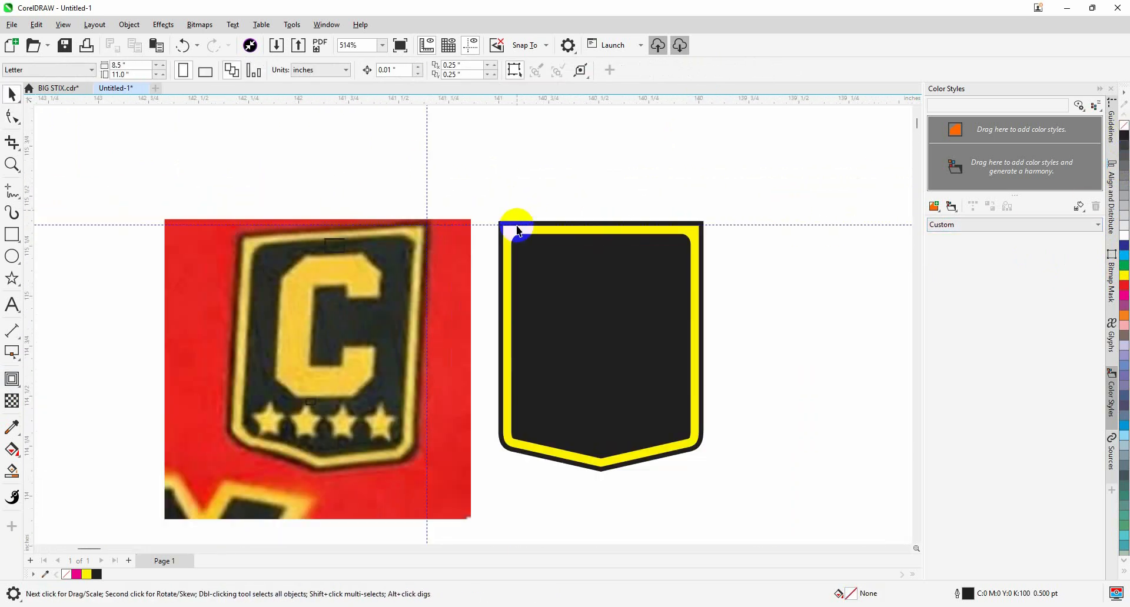
left_click_drag(493, 250, 827, 505)
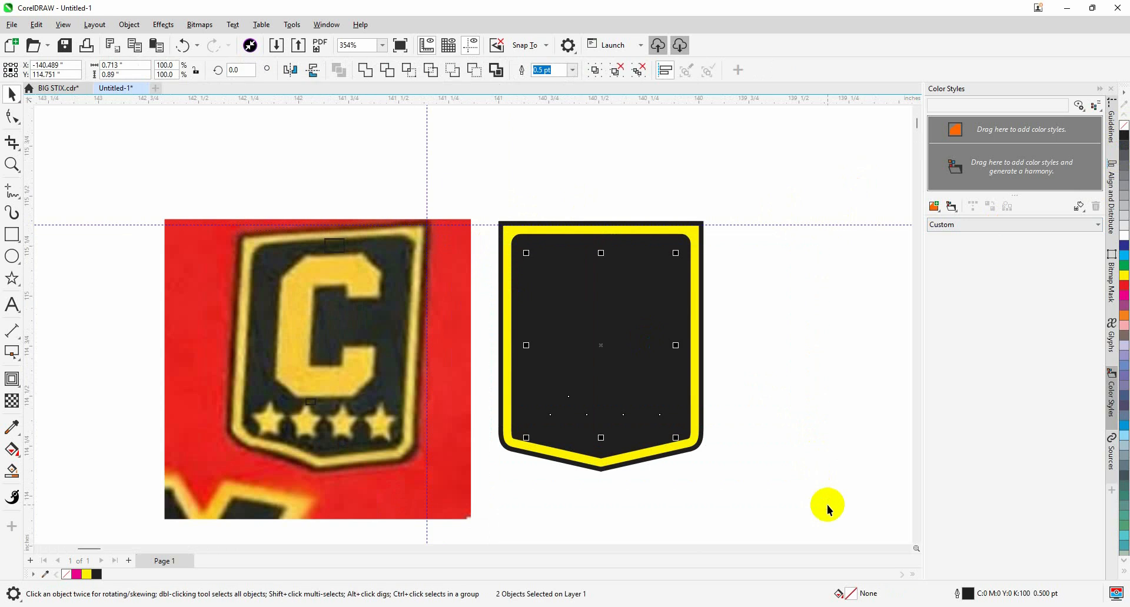
left_click(1124, 237)
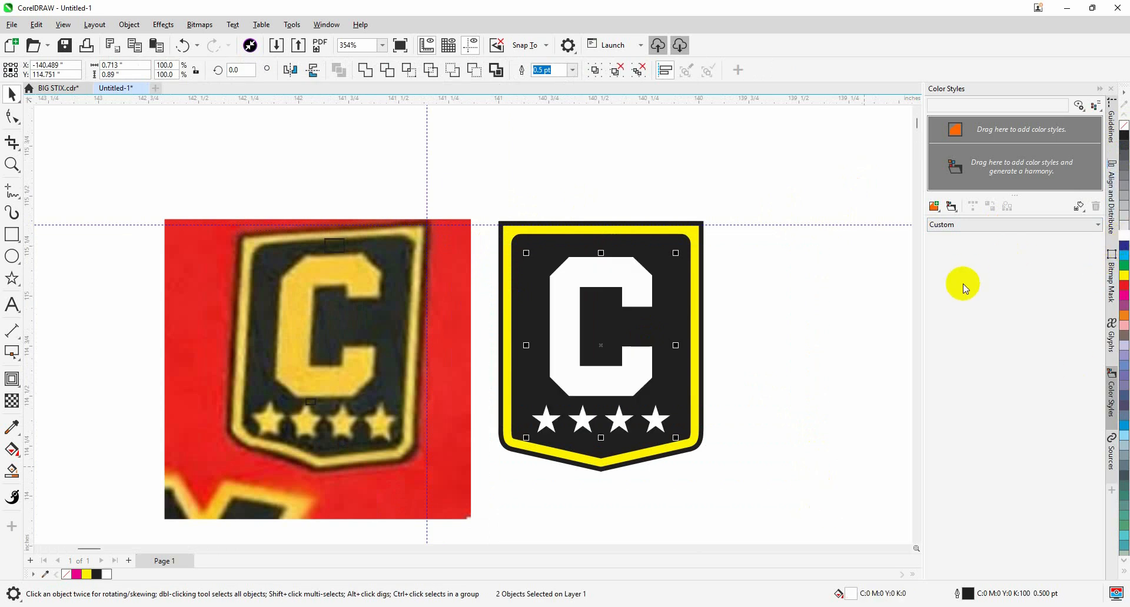
left_click_drag(765, 463, 461, 239)
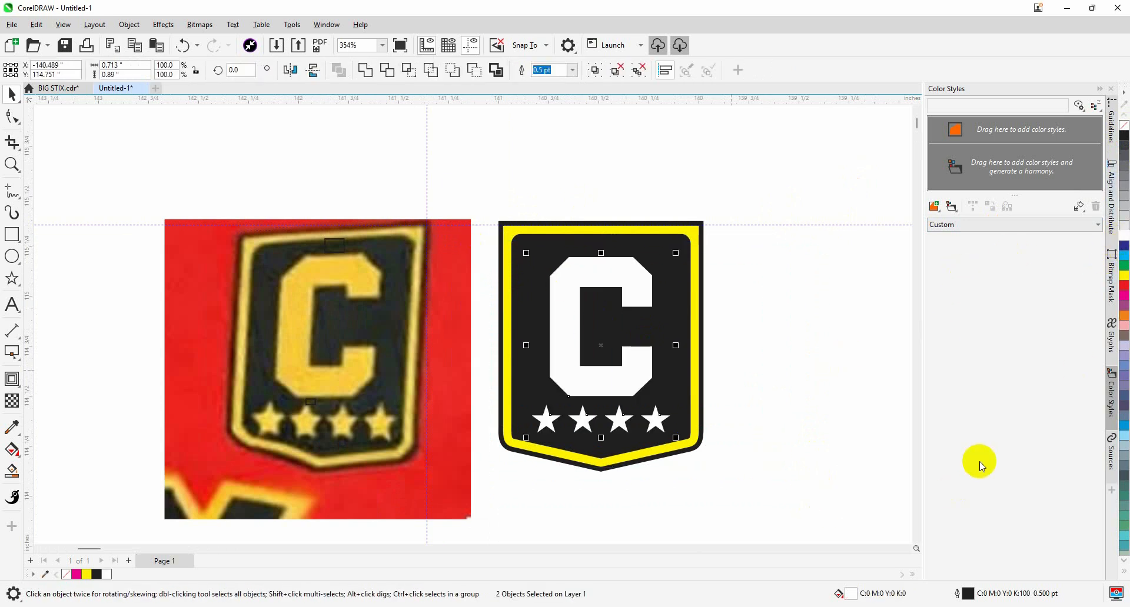
left_click(1125, 275)
left_click(723, 386)
Group all parts of the vector badge and move the group slightly down beside the reference picture
scroll(722, 386, "down", 1)
left_click_drag(751, 472, 510, 234)
scroll(719, 325, "down", 1)
left_click_drag(680, 342, 682, 353)
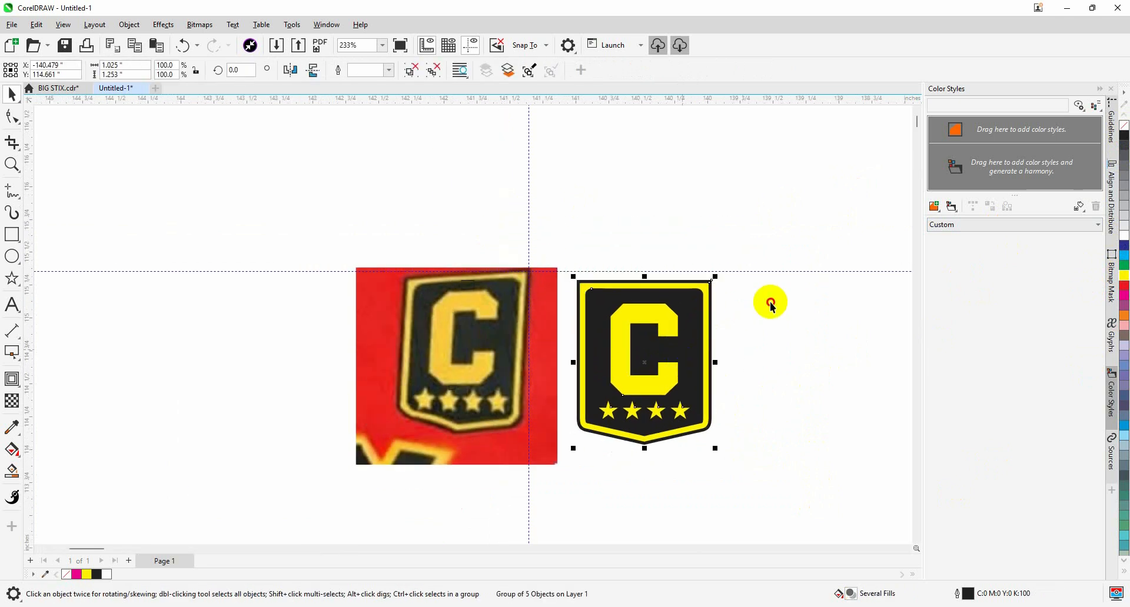
left_click_drag(761, 209, 190, 534)
scroll(492, 523, "up", 2)
scroll(536, 487, "down", 1)
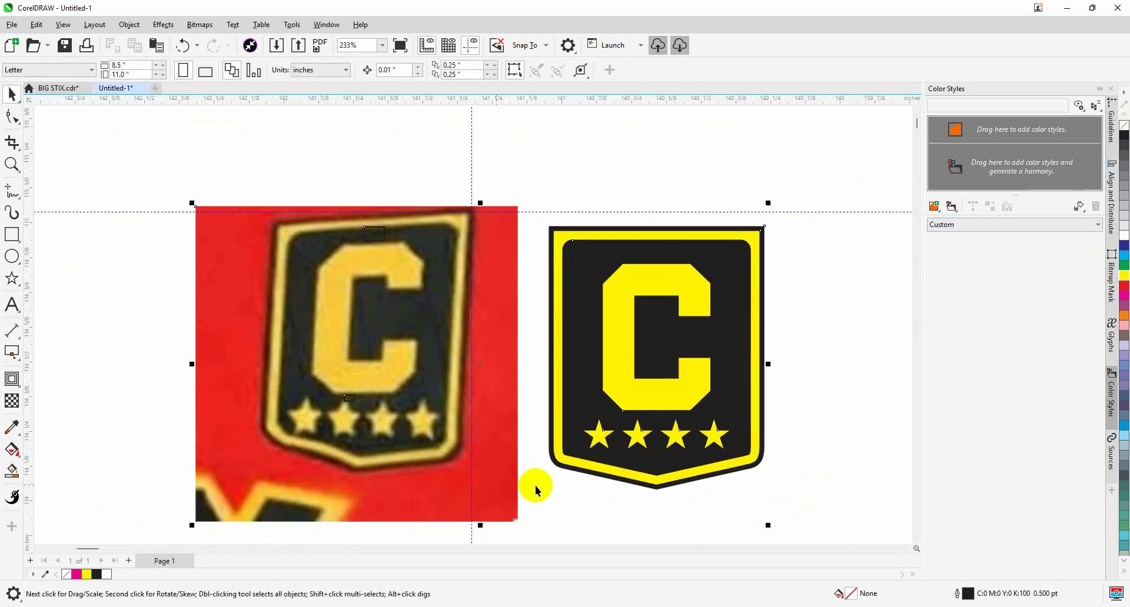
left_click(588, 201)
scroll(684, 418, "down", 1)
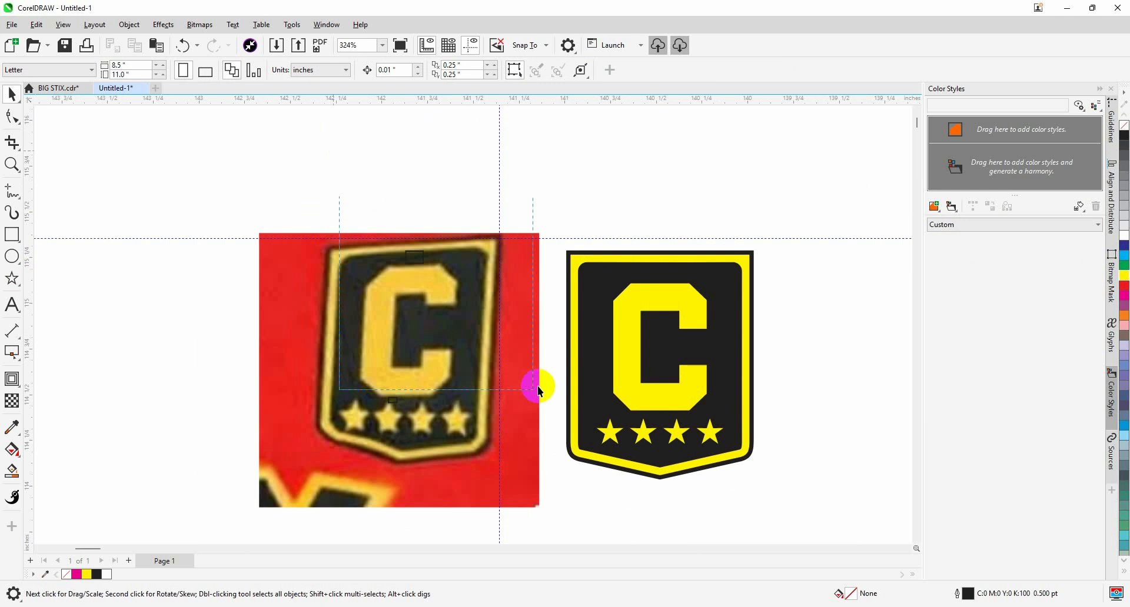
Draw a left-pointing arrow shape about 0.54 inches wide above the picture and badge, and mirror it horizontally
left_click(22, 289)
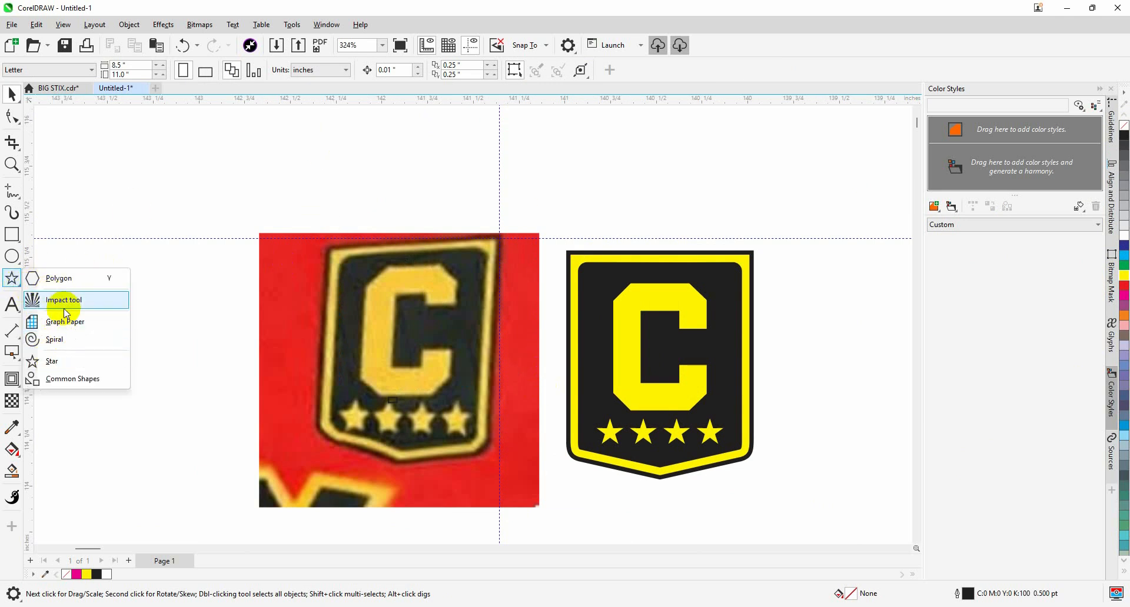
mouse_move(11, 259)
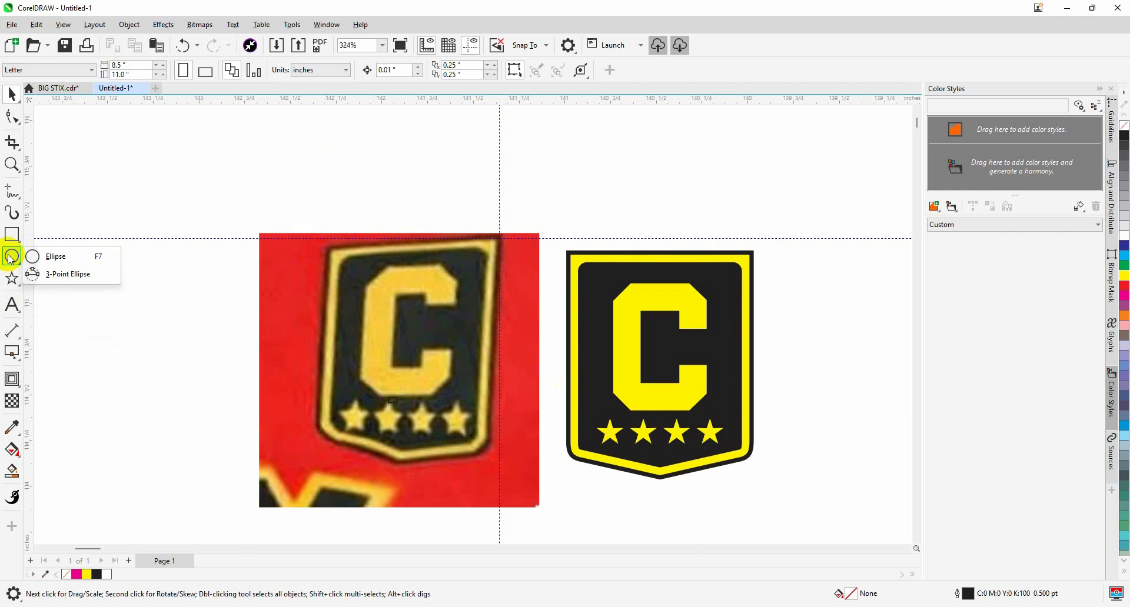
mouse_move(13, 307)
mouse_move(16, 285)
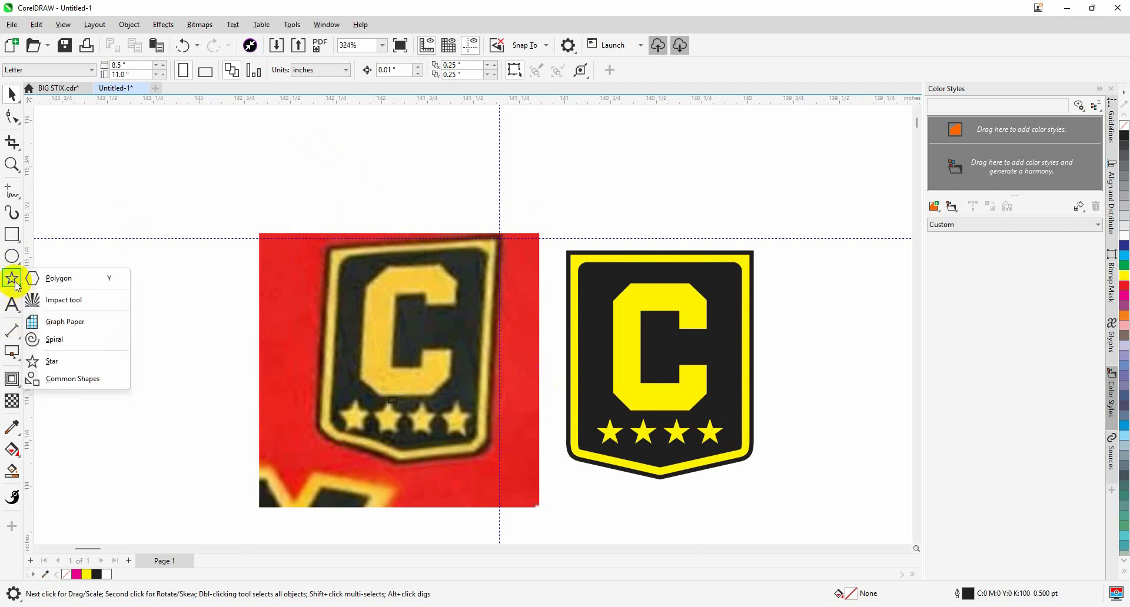
left_click(71, 380)
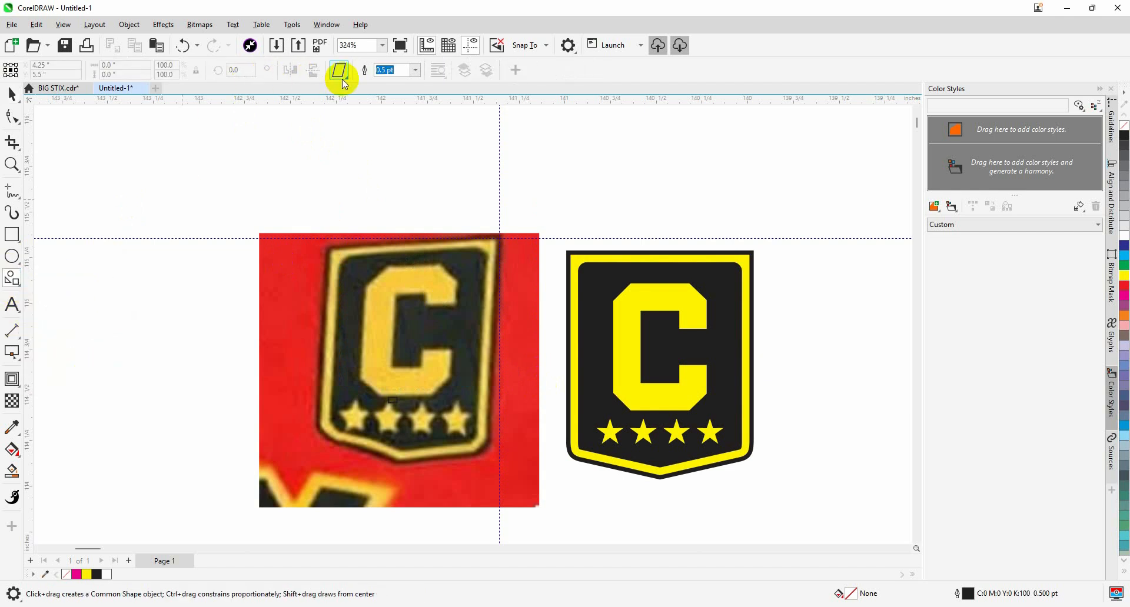
left_click(341, 72)
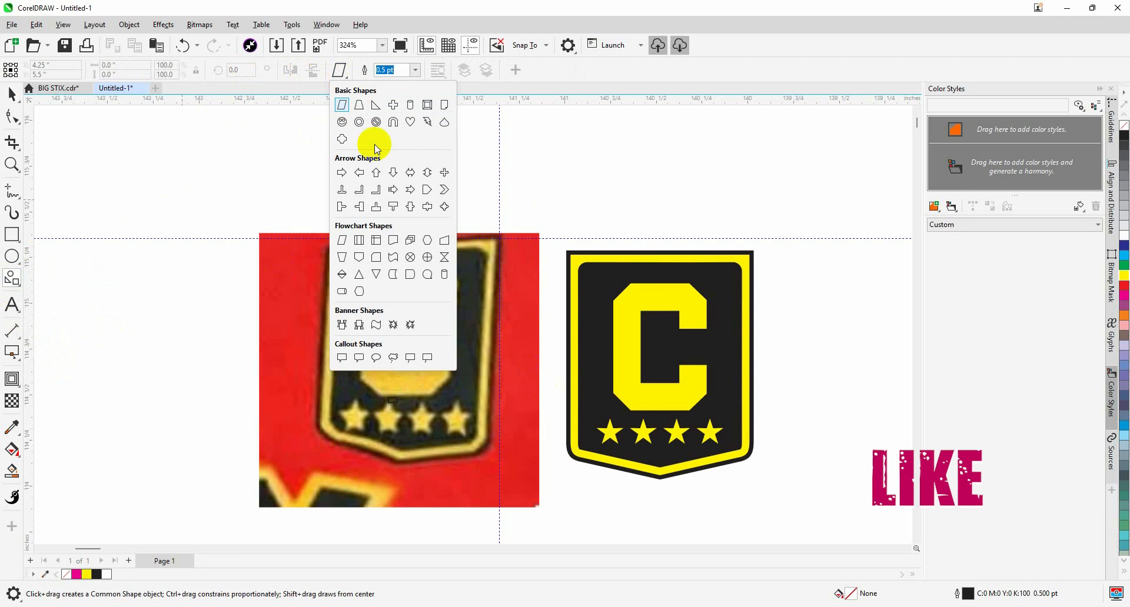
left_click(360, 173)
left_click_drag(525, 177, 600, 179)
key("space")
left_click(290, 70)
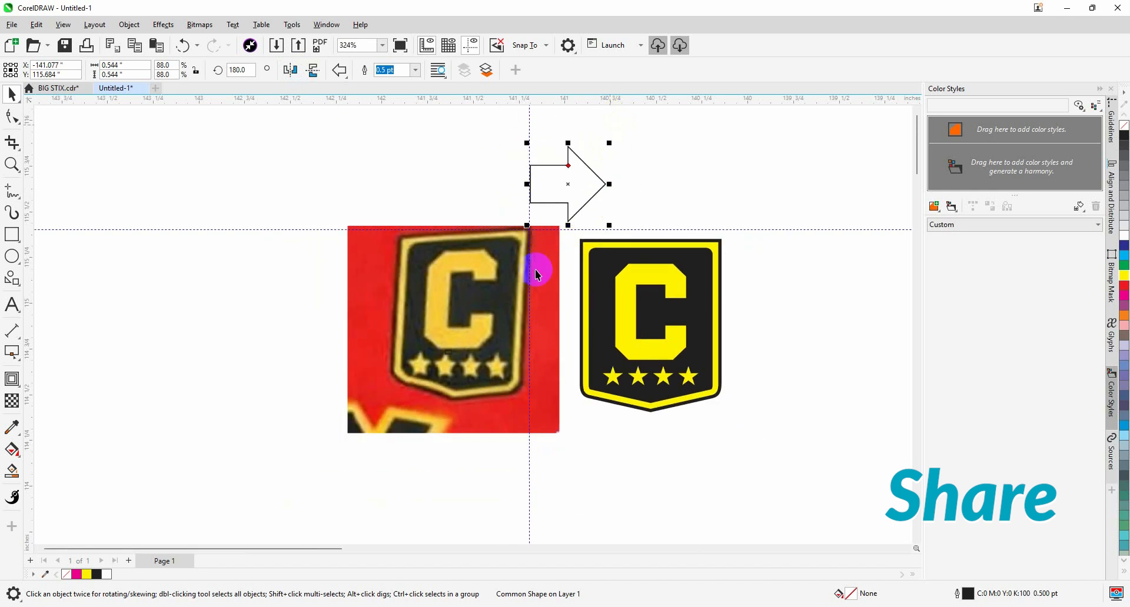
Arrange the reference picture, a red-filled arrow and the badge in a row, and delete the small stray rectangle beside the picture
left_click_drag(538, 270, 406, 243)
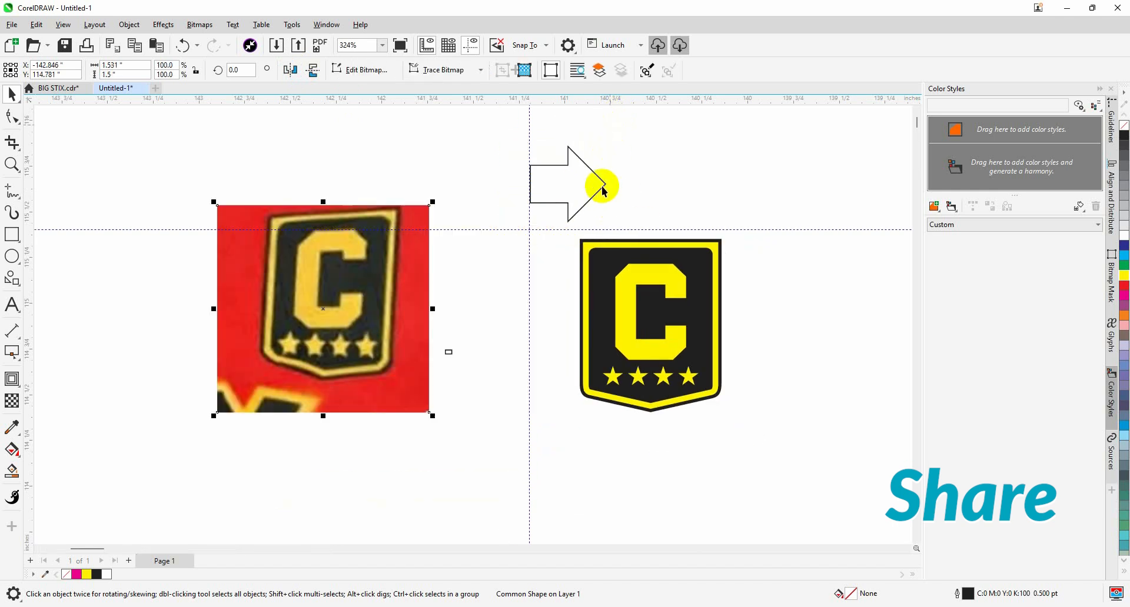
left_click_drag(583, 185, 530, 306)
left_click(1124, 285)
left_click_drag(510, 429, 432, 354)
Add the text "JPG" in 24 pt Arial above the reference picture and centre it horizontally on the picture
left_click(12, 305)
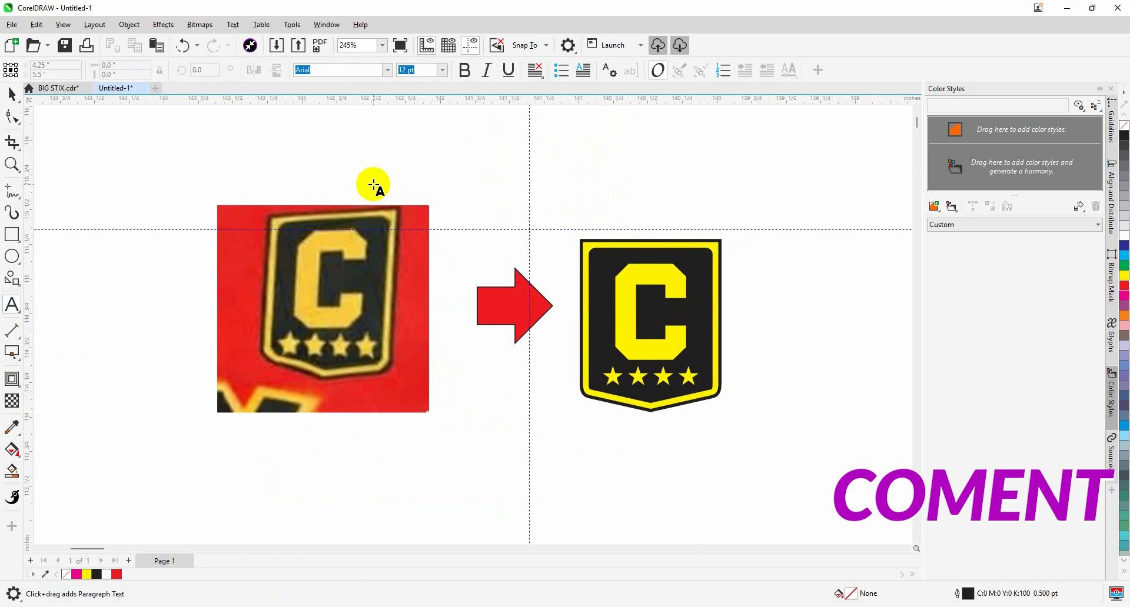
left_click(374, 186)
type("JPG")
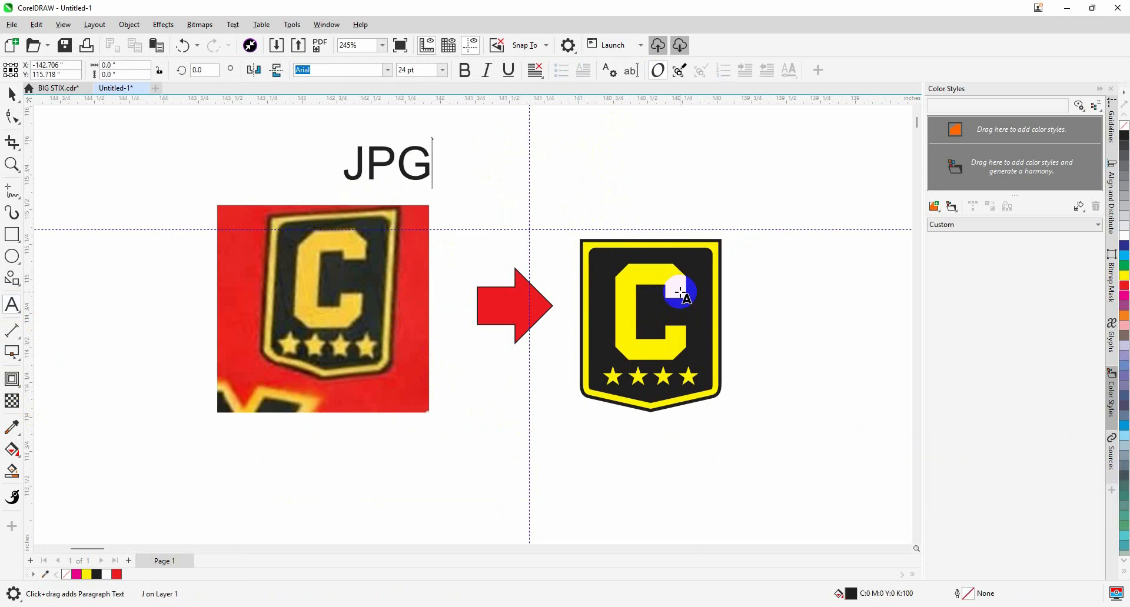
key("ctrl+space")
left_click(416, 274, "shift")
key("c")
left_click(521, 172)
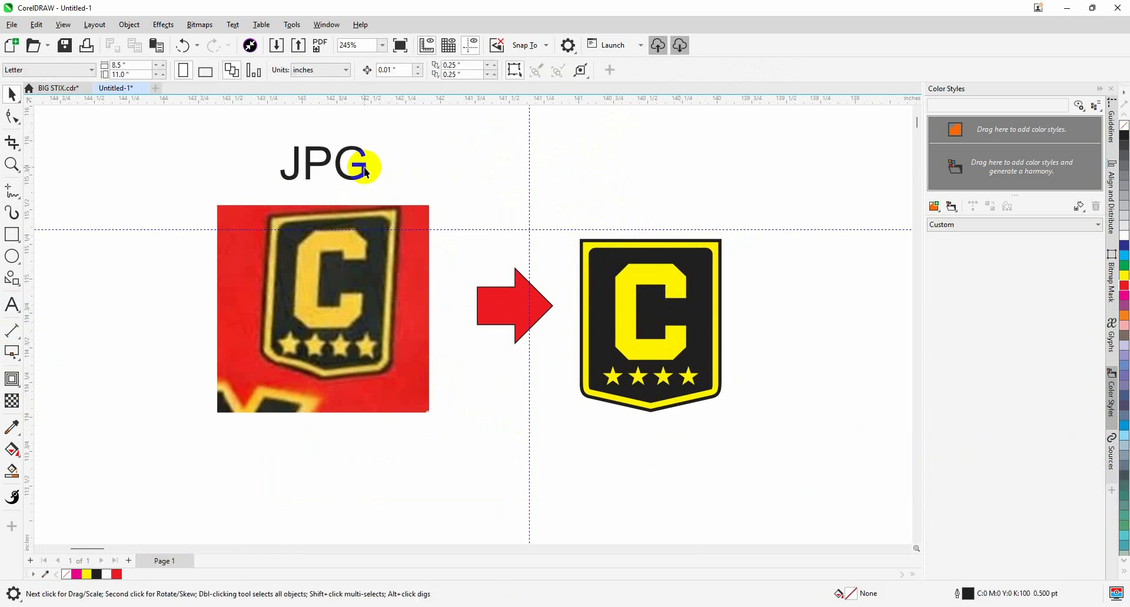
Copy the JPG label to above the vector badge, change the copy's text to "VECTOR" and centre it on the badge
left_click_drag(365, 168, 603, 181)
right_click(603, 181)
double_click(601, 179)
key("ctrl+a")
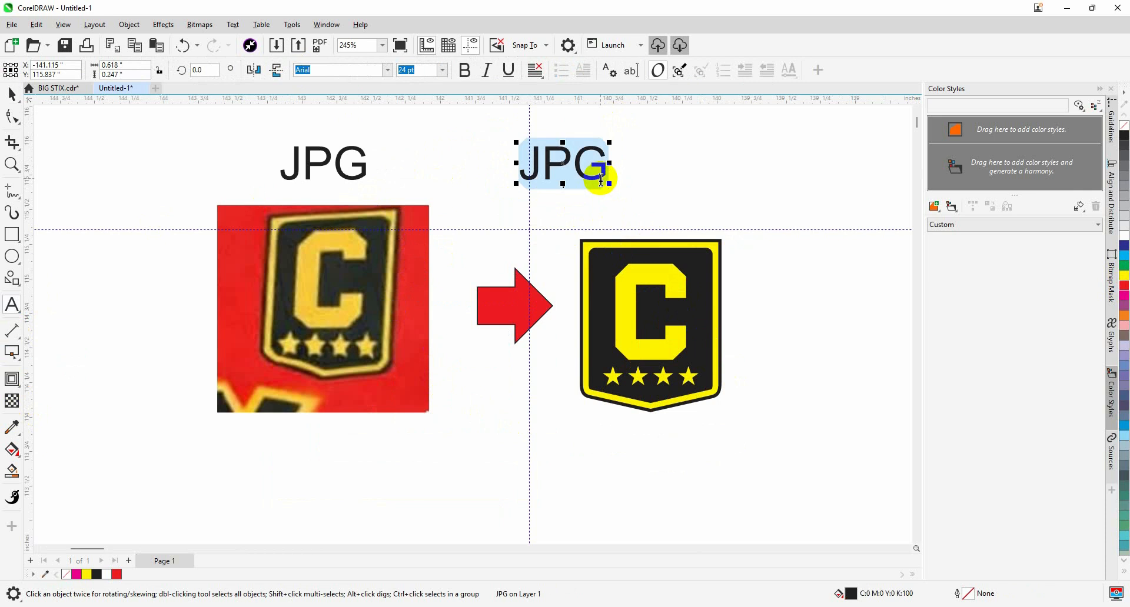
type("VECTOR")
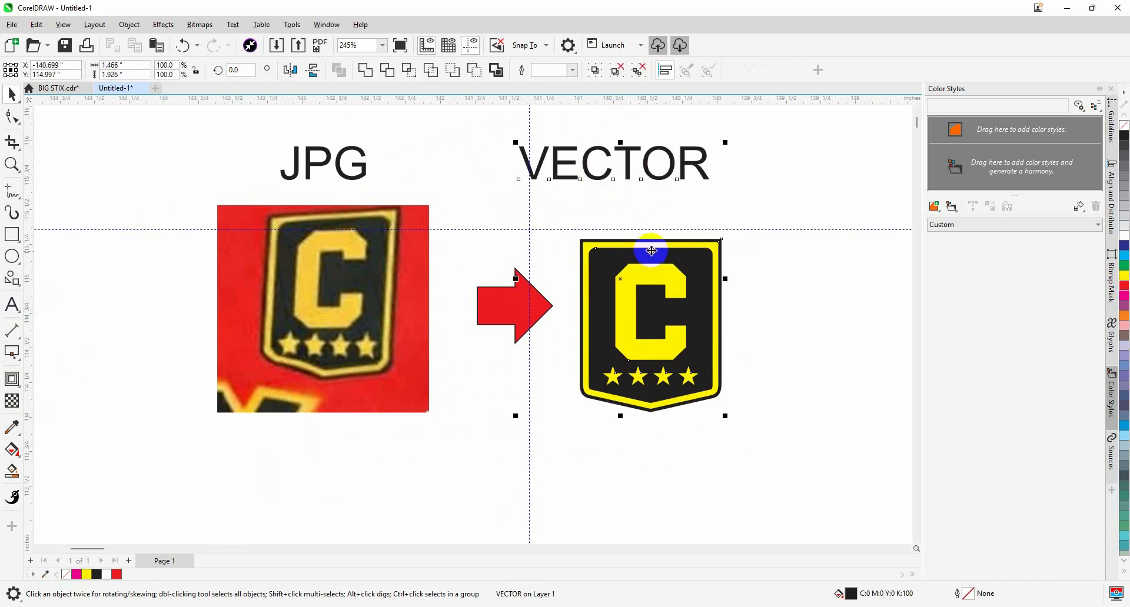
Make the JPG and VECTOR labels bold and scale the VECTOR label down slightly
left_click_drag(752, 121, 229, 185)
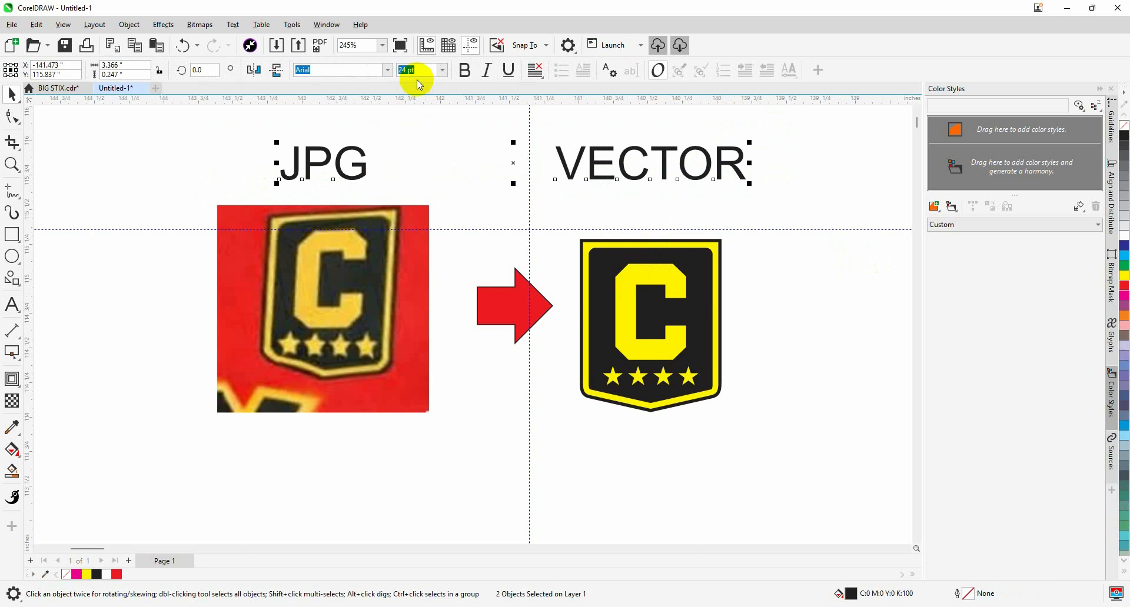
left_click(459, 73)
left_click(624, 174)
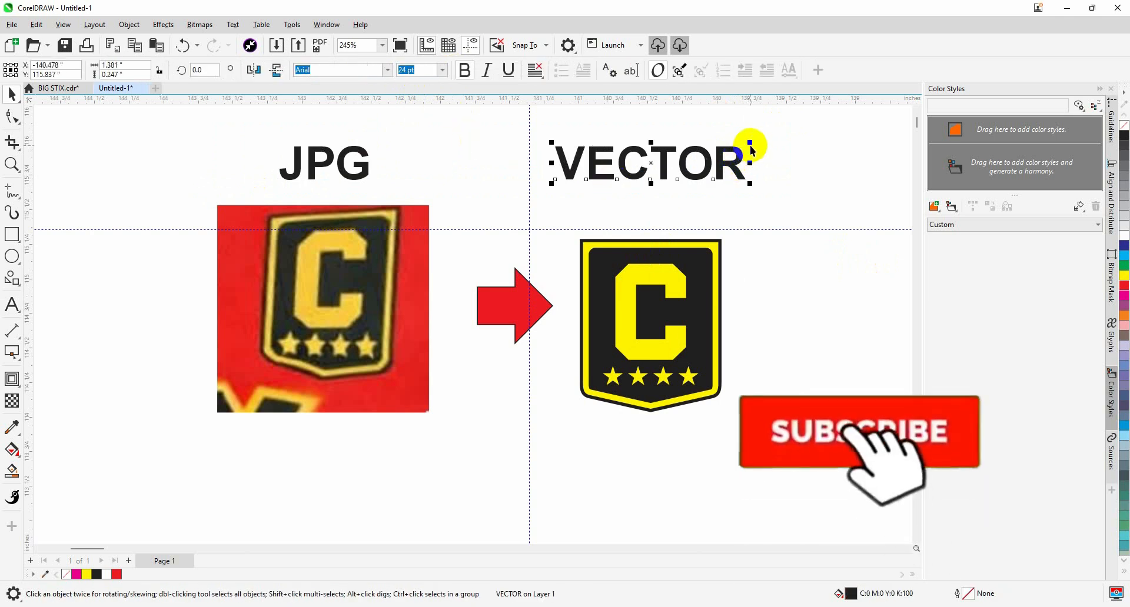
left_click_drag(751, 144, 744, 144)
Centre the bold JPG label horizontally on the reference picture
left_click(343, 177)
left_click(343, 212, "shift")
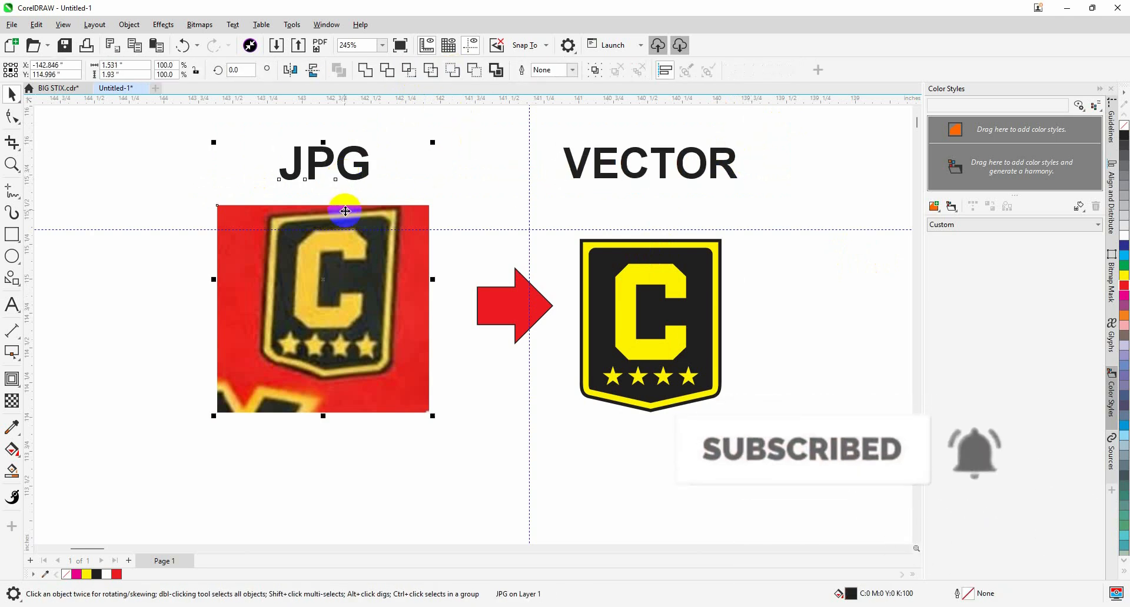